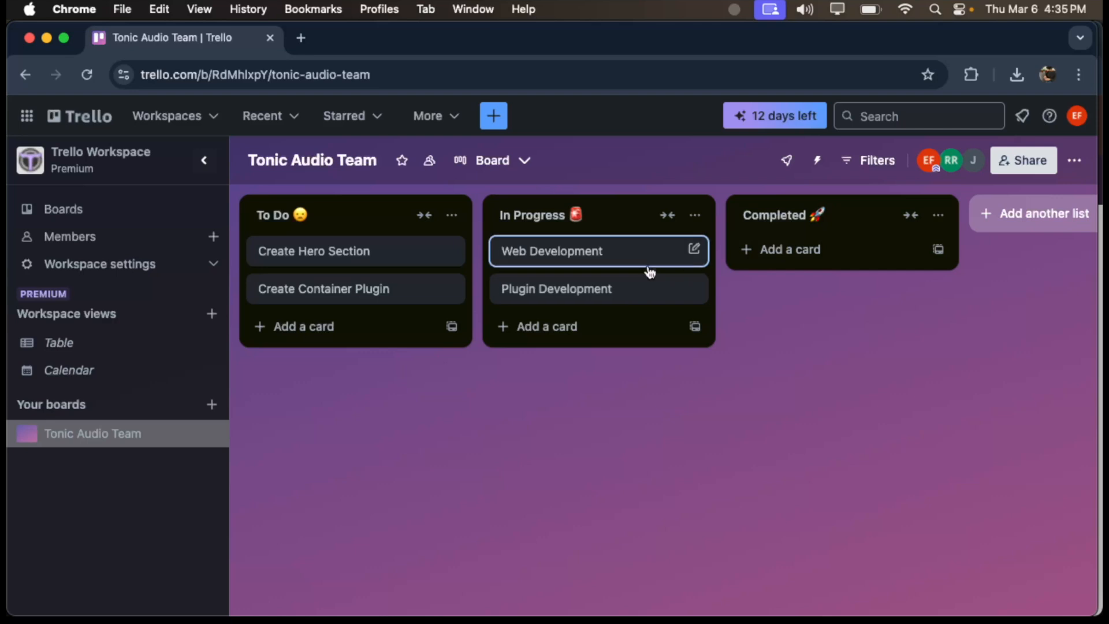
- Open the Trello workspace's member list and look through the workspace members
{"action": "left_click", "coordinate": [941, 172]}
{"action": "left_click", "coordinate": [953, 133]}
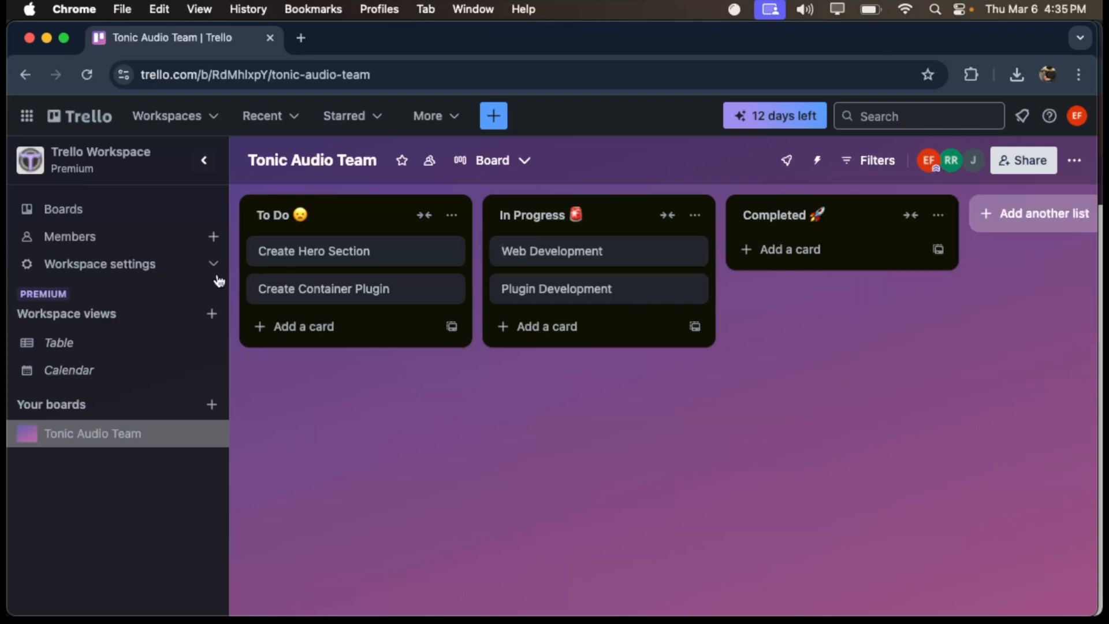
{"action": "left_click", "coordinate": [141, 235]}
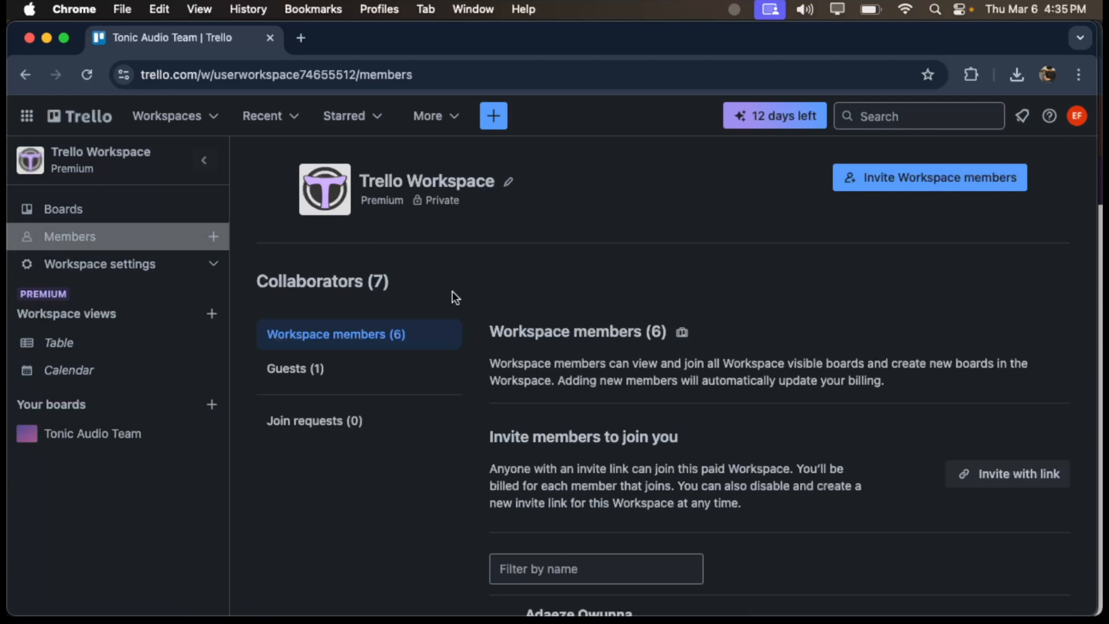
{"action": "scroll", "coordinate": [492, 404], "scroll_direction": "down", "scroll_amount": 7}
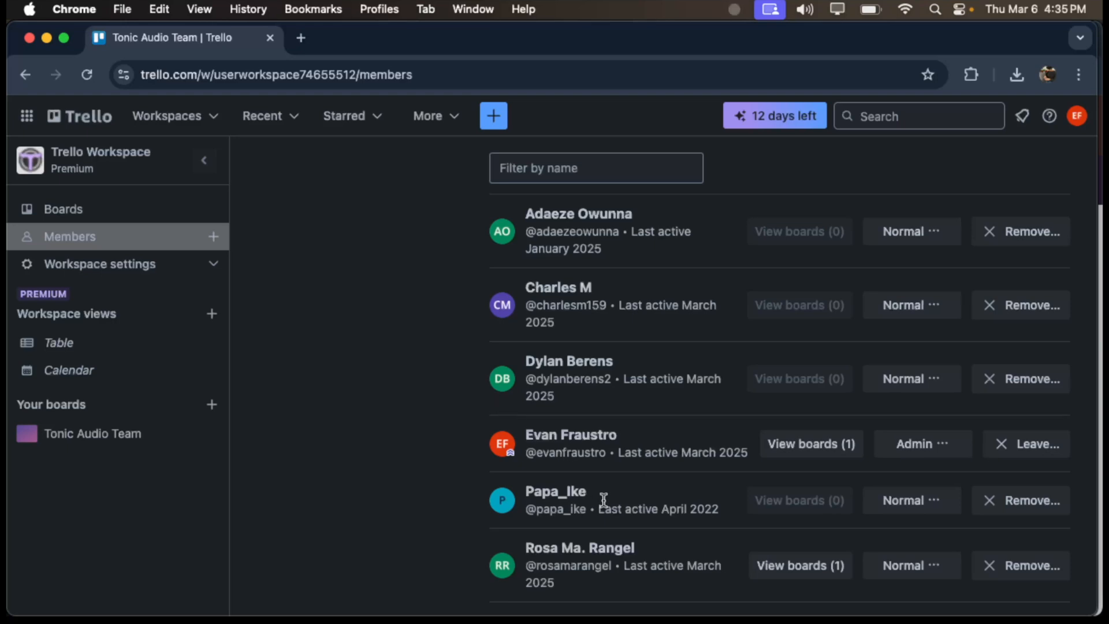
{"action": "scroll", "coordinate": [603, 499], "scroll_direction": "up", "scroll_amount": 1}
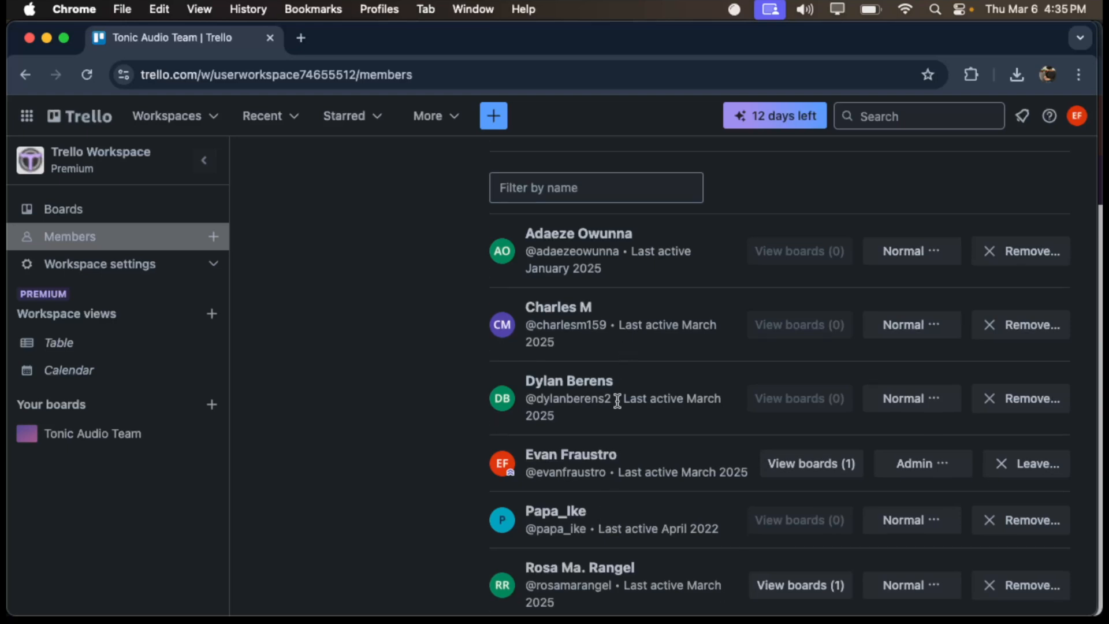
{"action": "scroll", "coordinate": [614, 407], "scroll_direction": "down", "scroll_amount": 1}
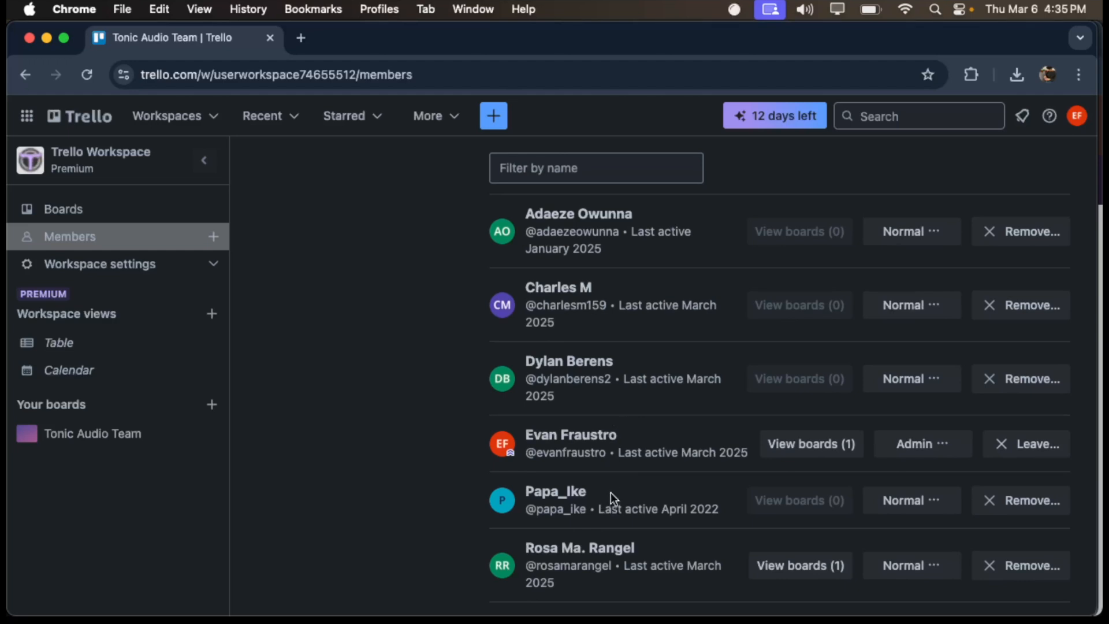
- Deactivate the last member in the workspace member list to disable their access to workspace boards
{"action": "left_click_drag", "start_coordinate": [525, 548], "coordinate": [652, 546]}
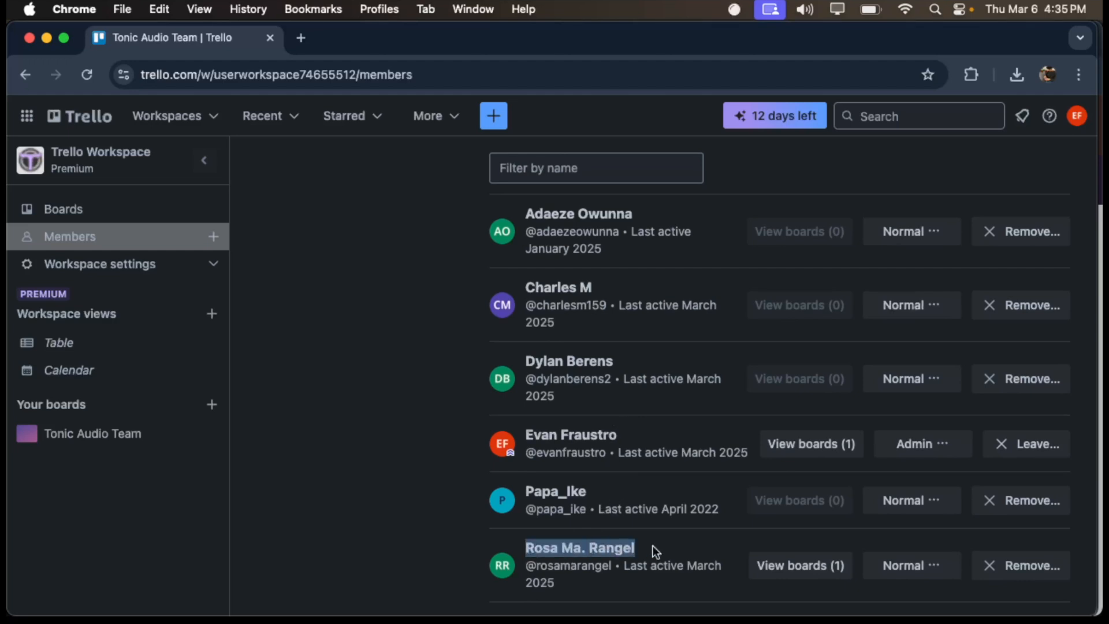
{"action": "left_click", "coordinate": [652, 546]}
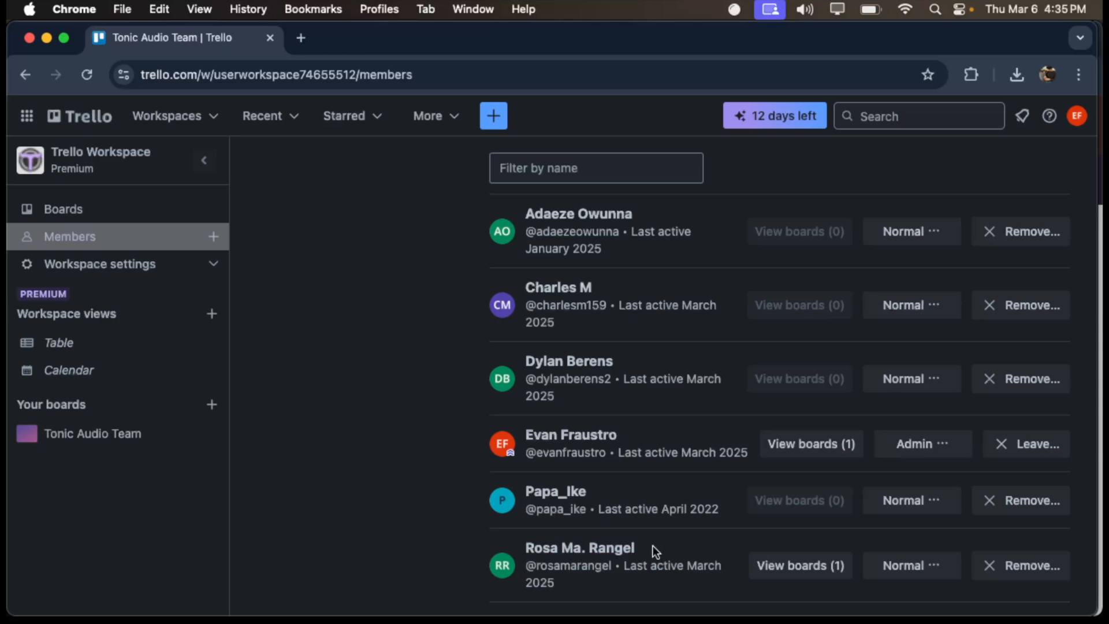
{"action": "scroll", "coordinate": [689, 463], "scroll_direction": "up", "scroll_amount": 1}
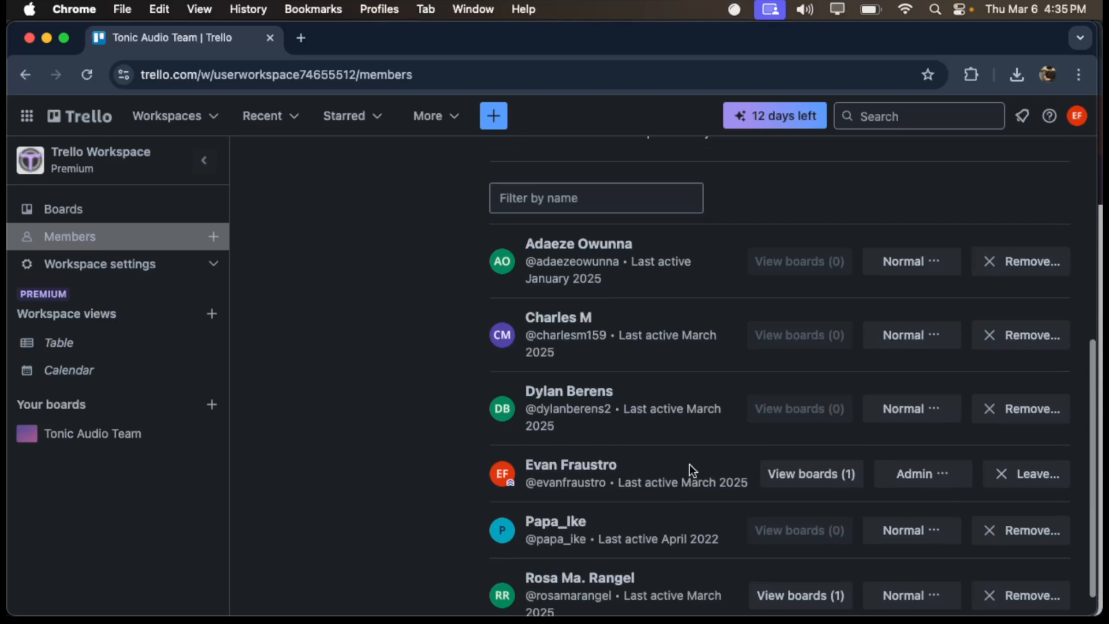
{"action": "left_click", "coordinate": [1001, 605]}
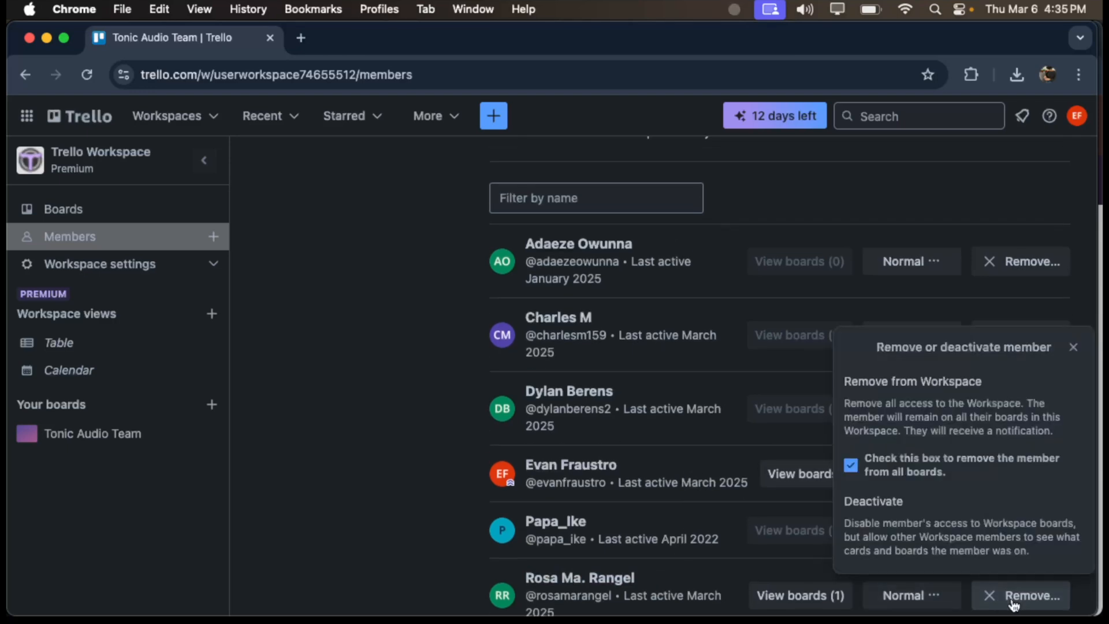
{"action": "left_click", "coordinate": [905, 498]}
{"action": "scroll", "coordinate": [958, 422], "scroll_direction": "down", "scroll_amount": 1}
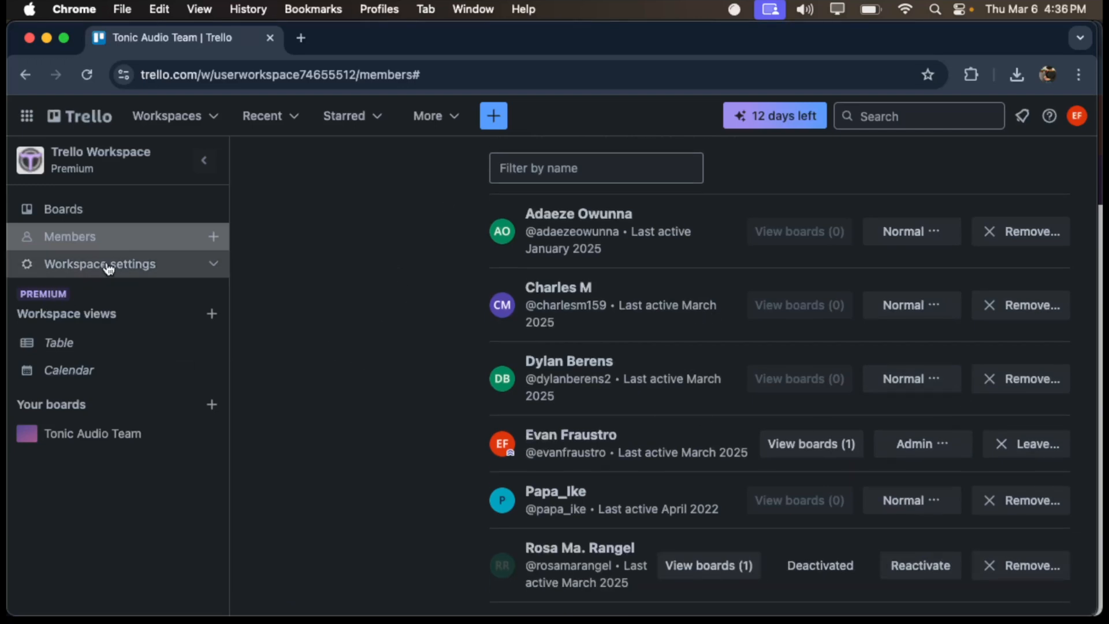
- Return to the Tonic Audio Team board and examine its cards in the Table and Calendar workspace views
{"action": "left_click", "coordinate": [121, 212]}
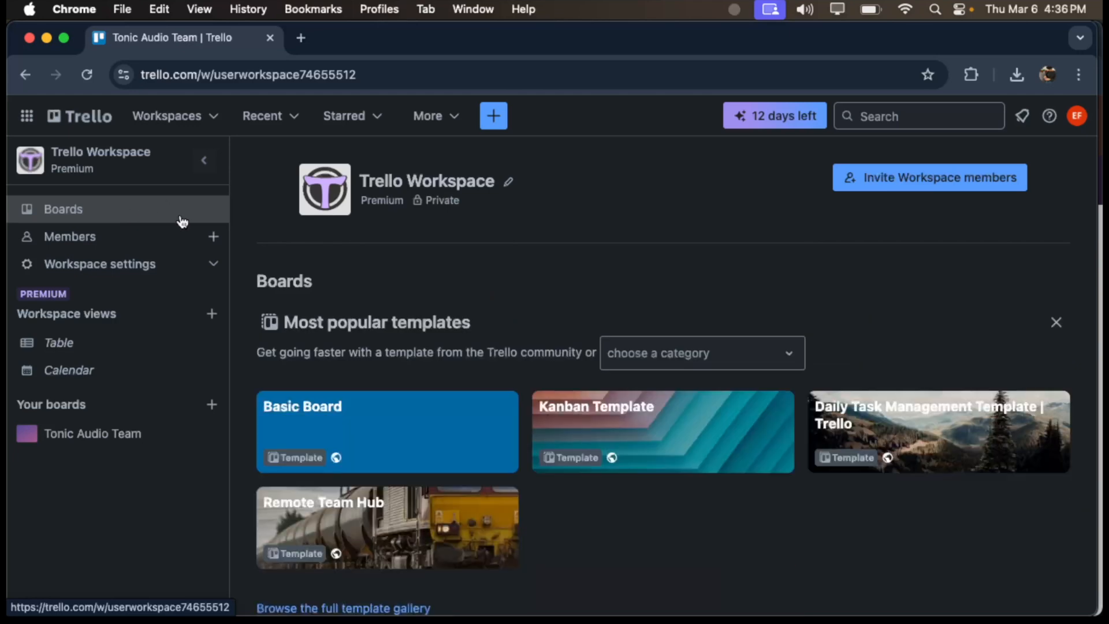
{"action": "left_click", "coordinate": [79, 433]}
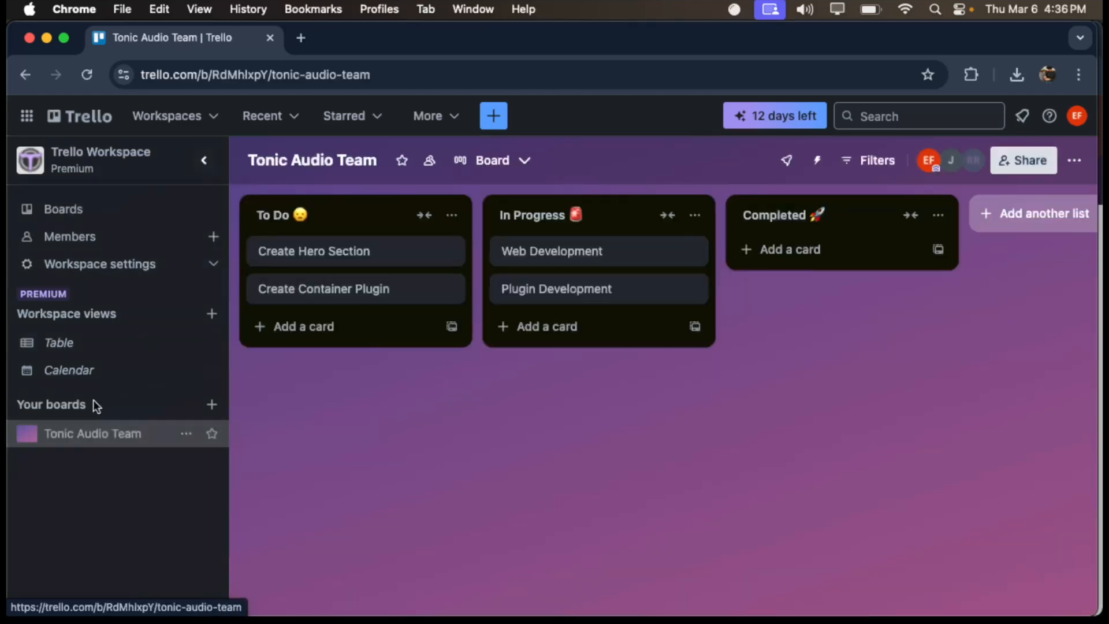
{"action": "left_click", "coordinate": [122, 345]}
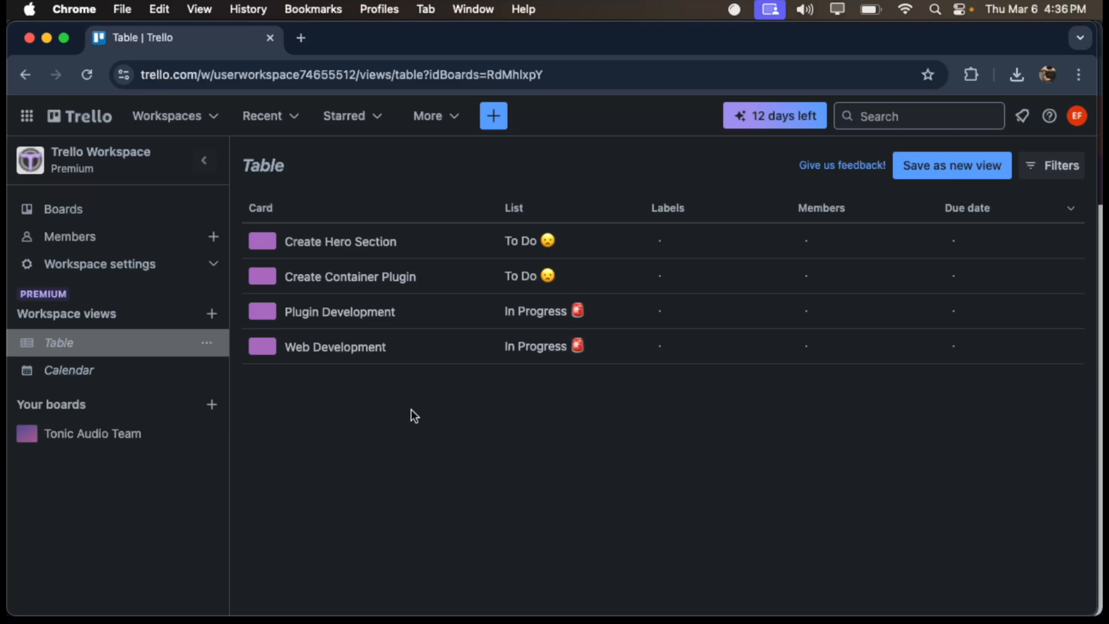
{"action": "left_click", "coordinate": [126, 382]}
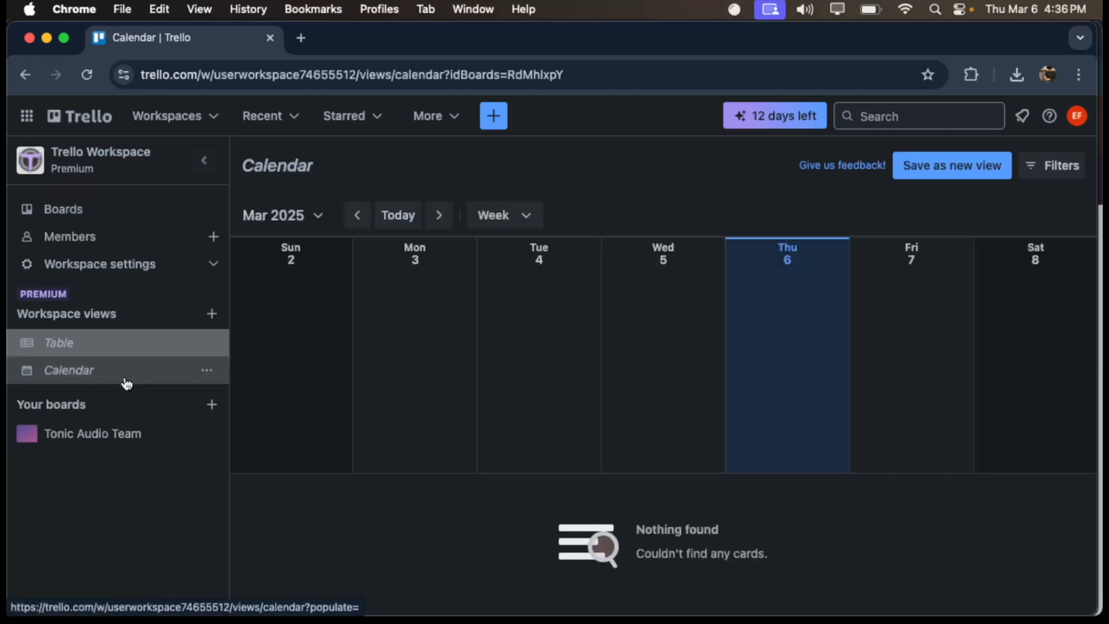
{"action": "scroll", "coordinate": [1027, 403], "scroll_direction": "right", "scroll_amount": 3}
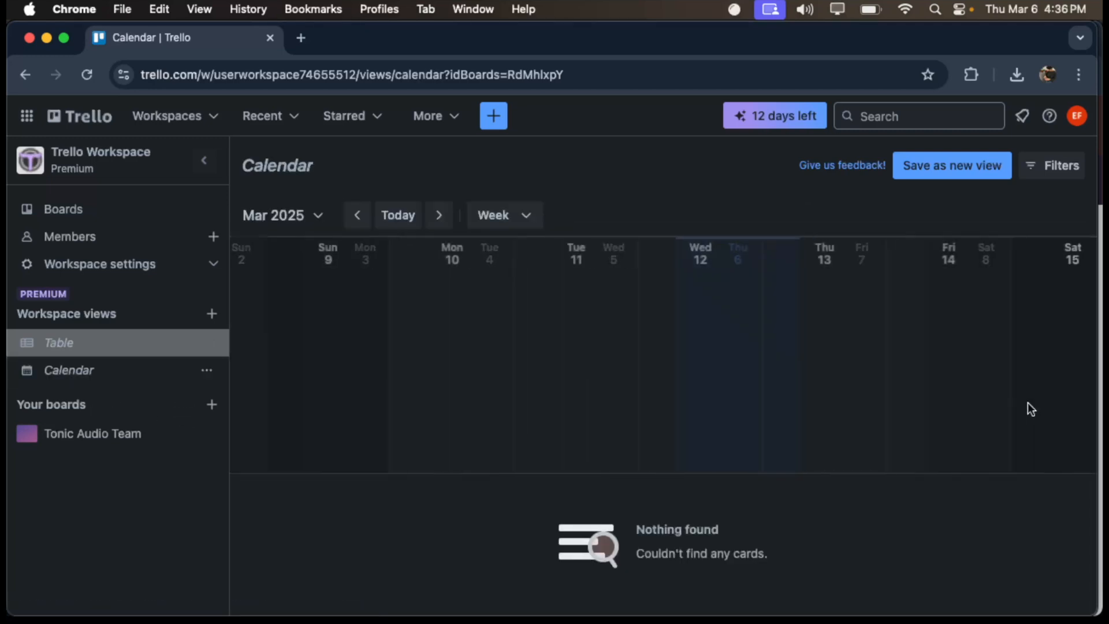
- Reopen the Tonic Audio Team board and assign the last listed workspace member to the Plugin Development card
{"action": "left_click", "coordinate": [115, 437]}
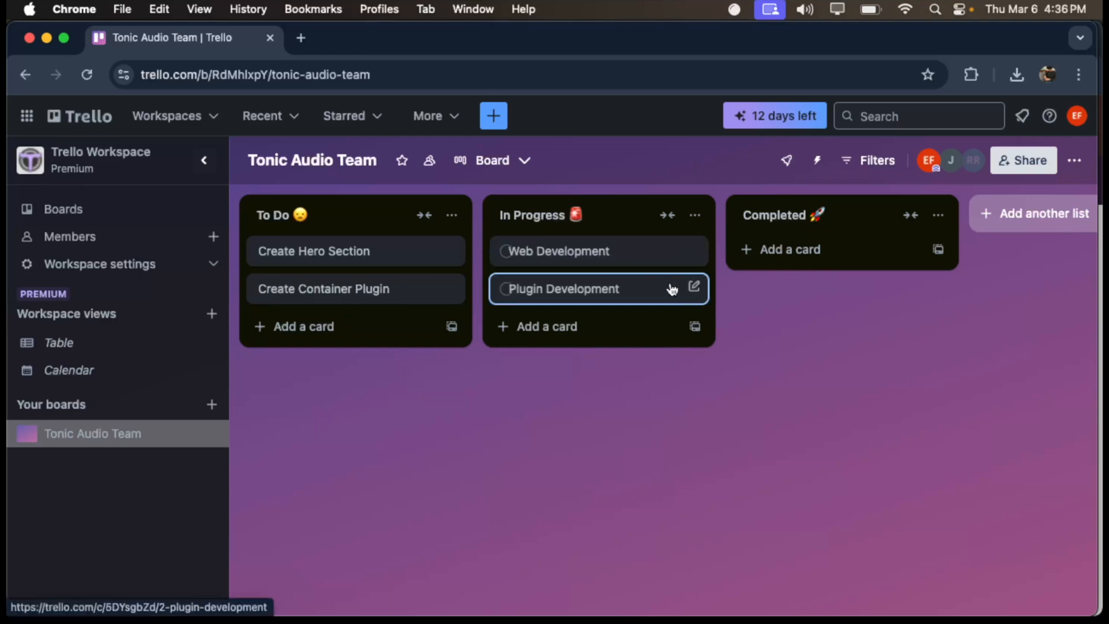
{"action": "left_click", "coordinate": [695, 287]}
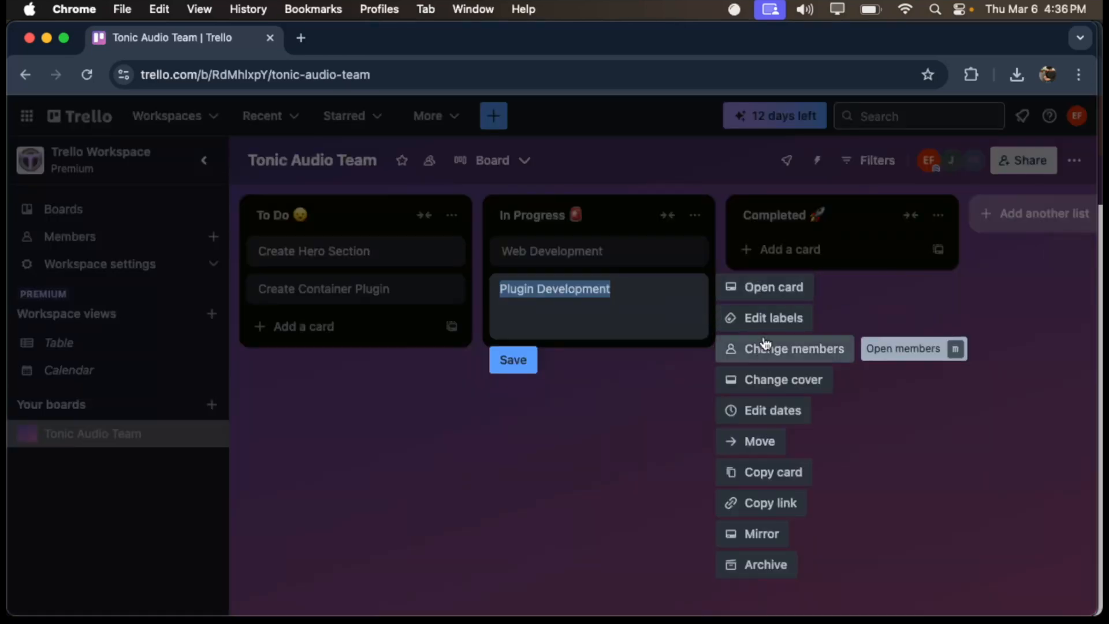
{"action": "left_click", "coordinate": [800, 349]}
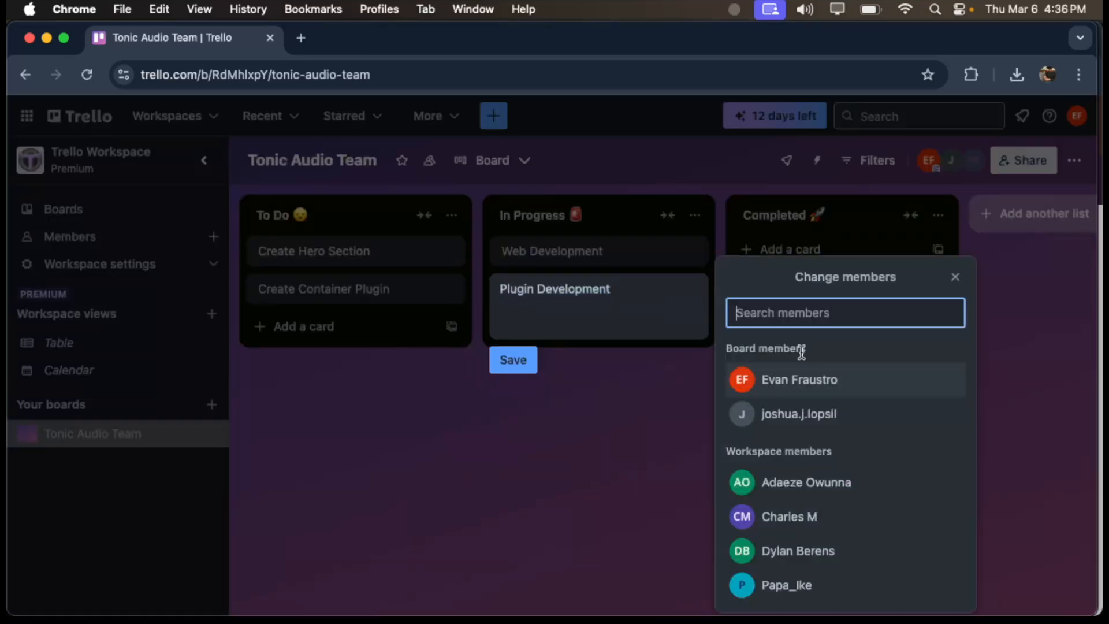
{"action": "left_click", "coordinate": [774, 584]}
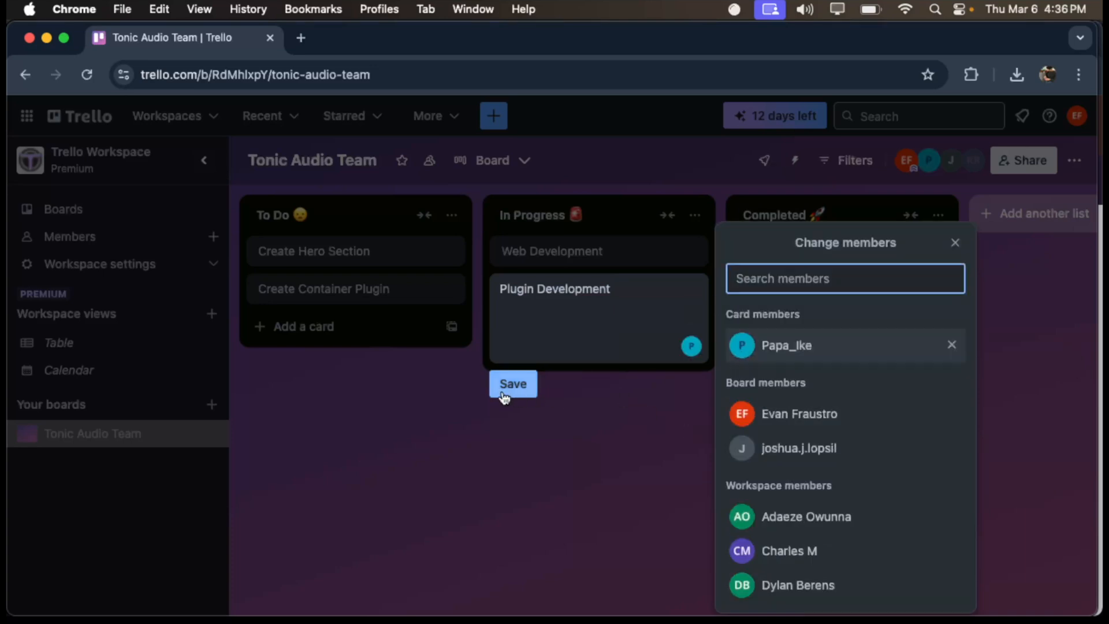
{"action": "left_click", "coordinate": [503, 389]}
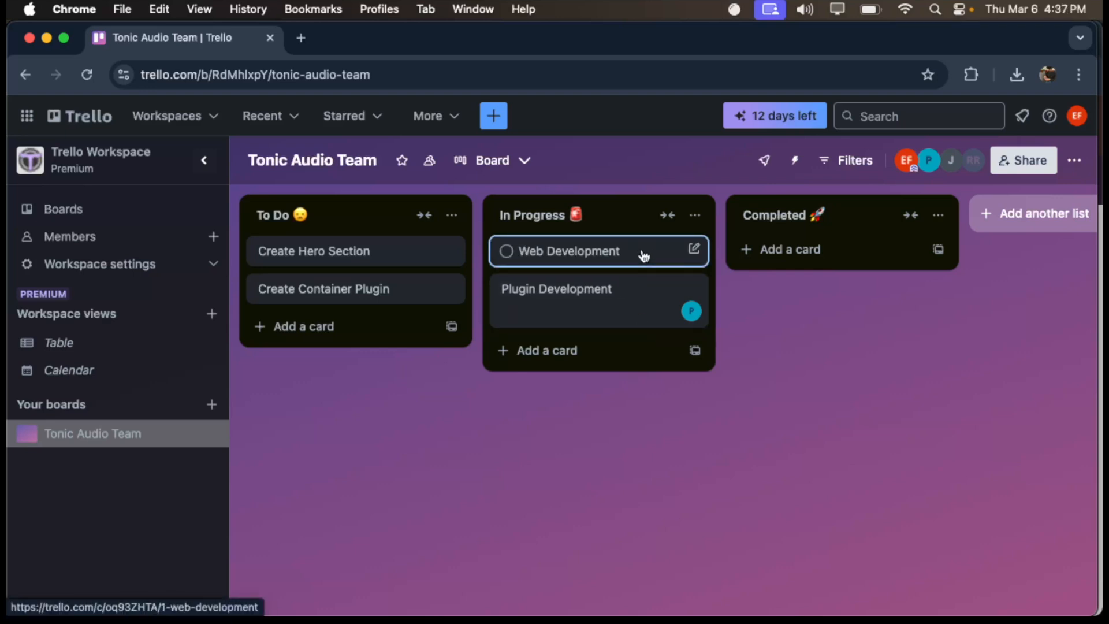
- Look over the workspace's boards and templates page, and return to the Tonic Audio Team board
{"action": "left_click", "coordinate": [148, 212]}
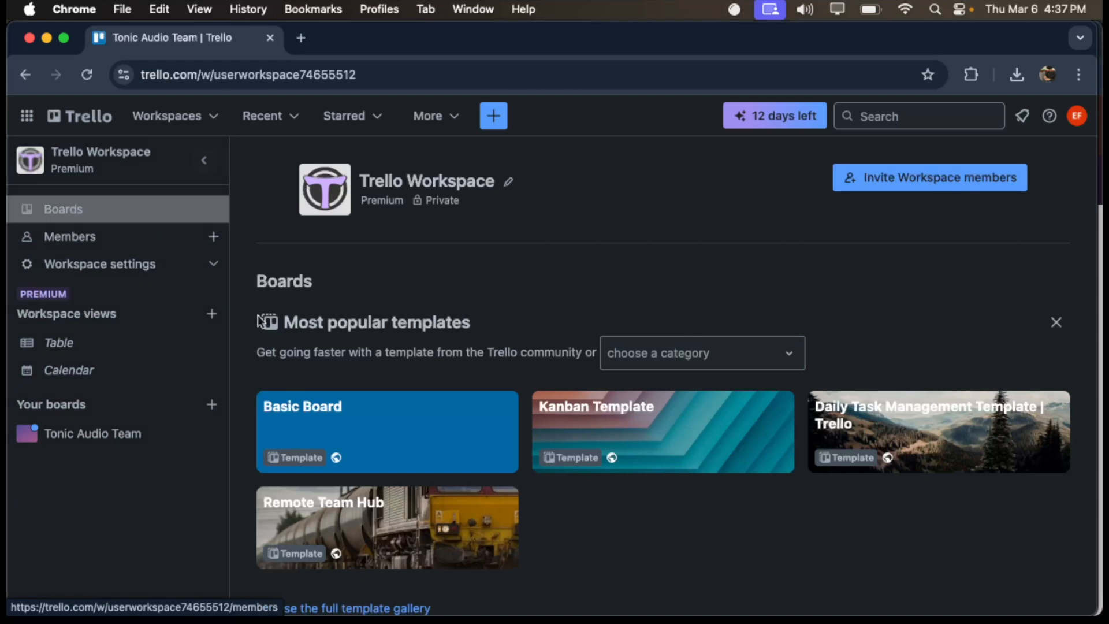
{"action": "scroll", "coordinate": [445, 416], "scroll_direction": "down", "scroll_amount": 3}
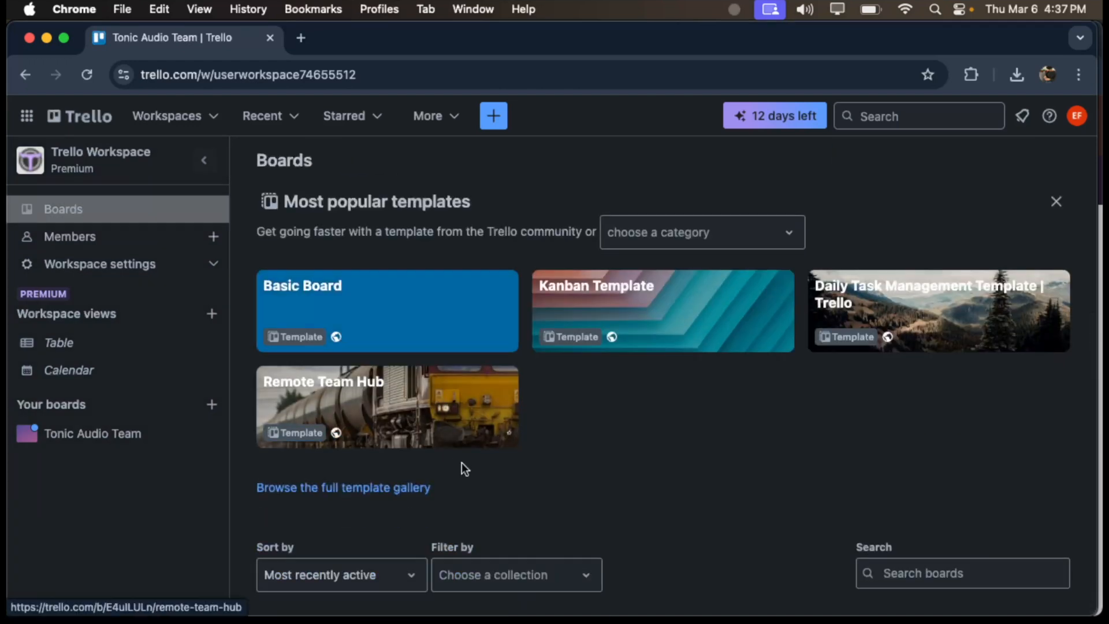
{"action": "left_click", "coordinate": [111, 438]}
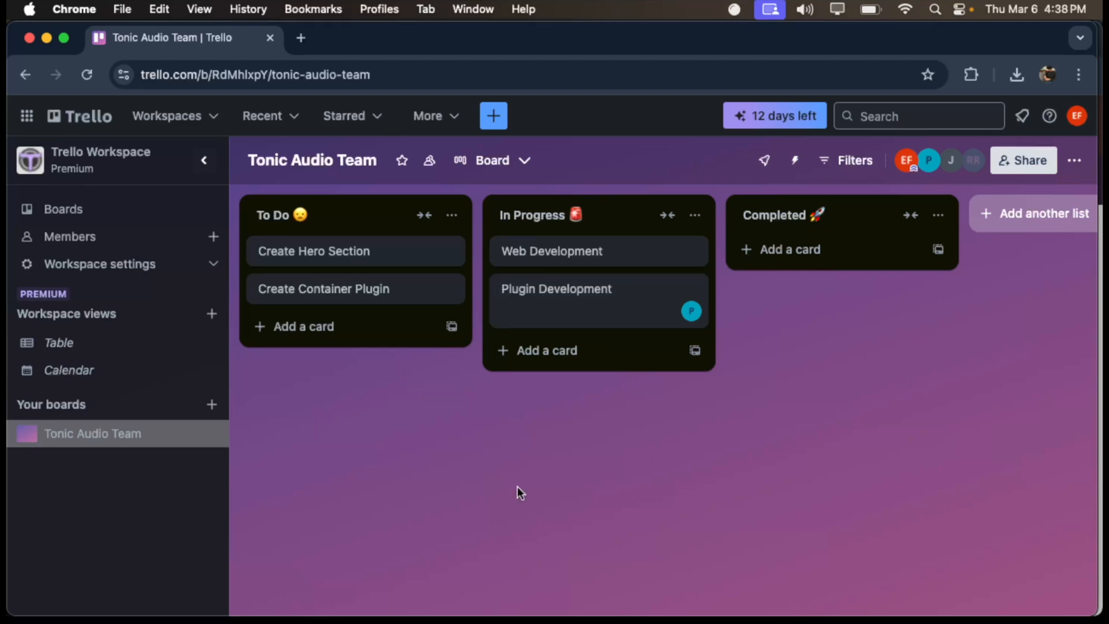
- Search the computer for "hise" and launch HISE.app
{"action": "key", "text": "ctrl+Up"}
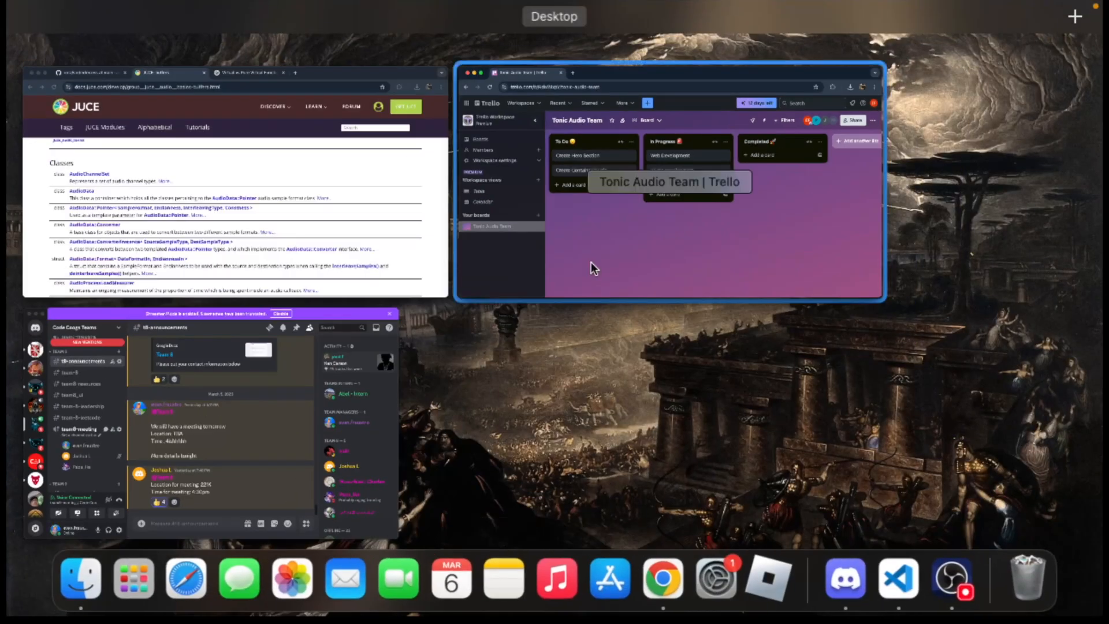
{"action": "left_click", "coordinate": [591, 262]}
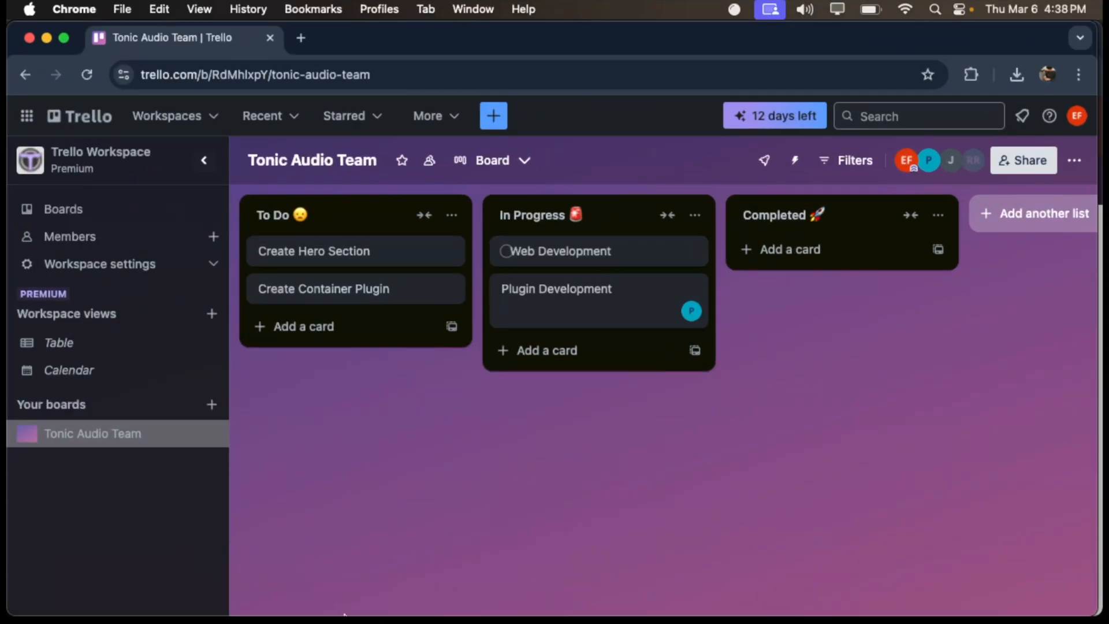
{"action": "key", "text": "super+space"}
{"action": "type", "text": "hise"}
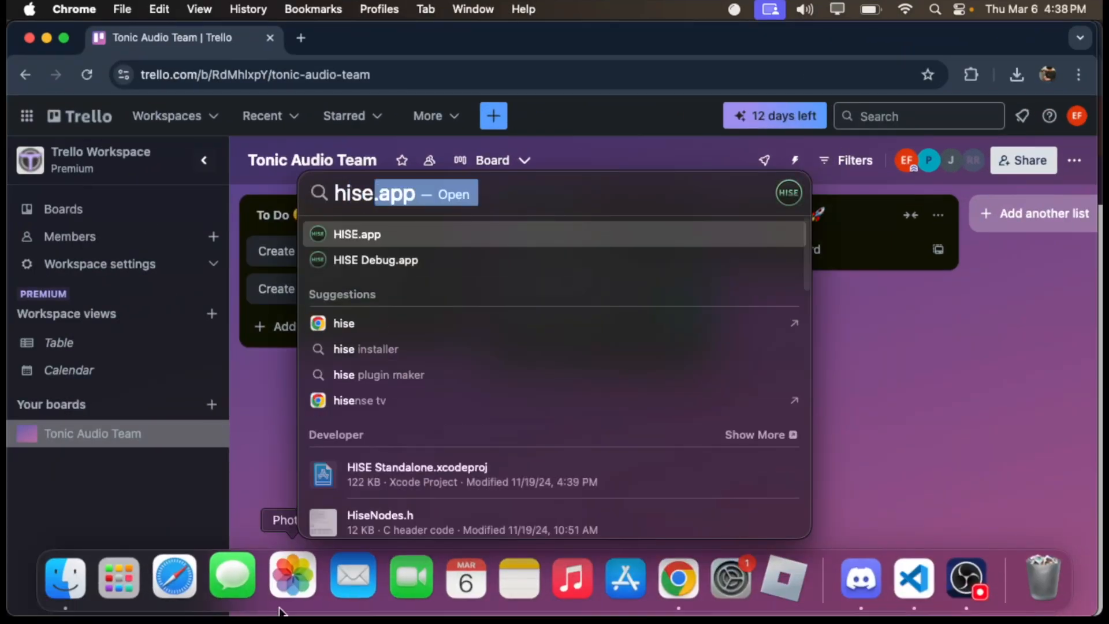
{"action": "left_click", "coordinate": [479, 234]}
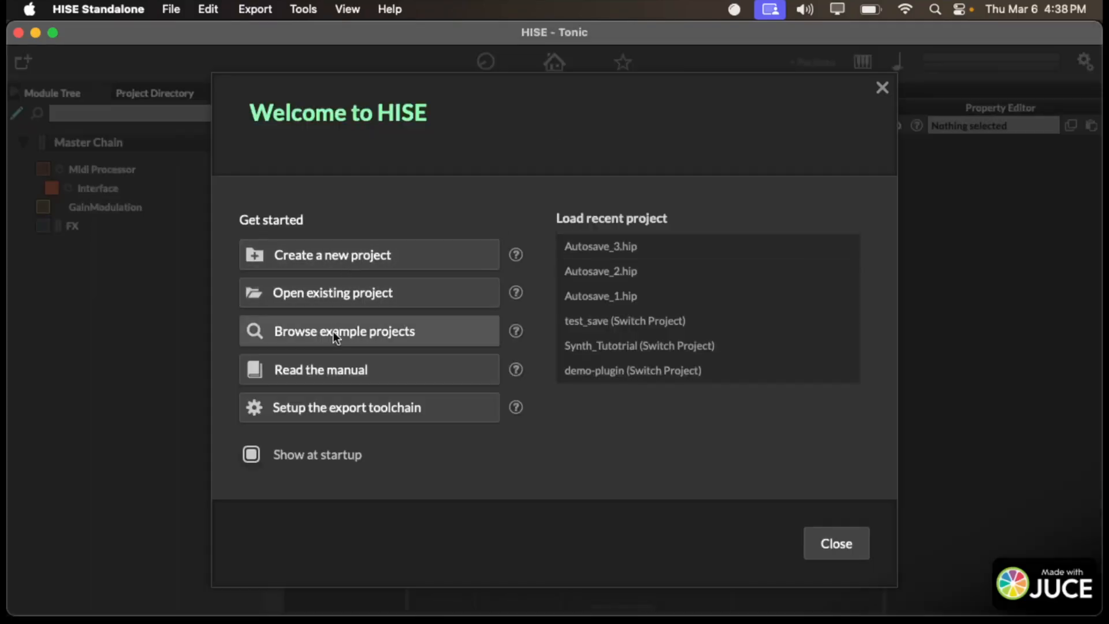
- Open the existing HISE project in the Tonic folder as the working directory
{"action": "left_click", "coordinate": [369, 293]}
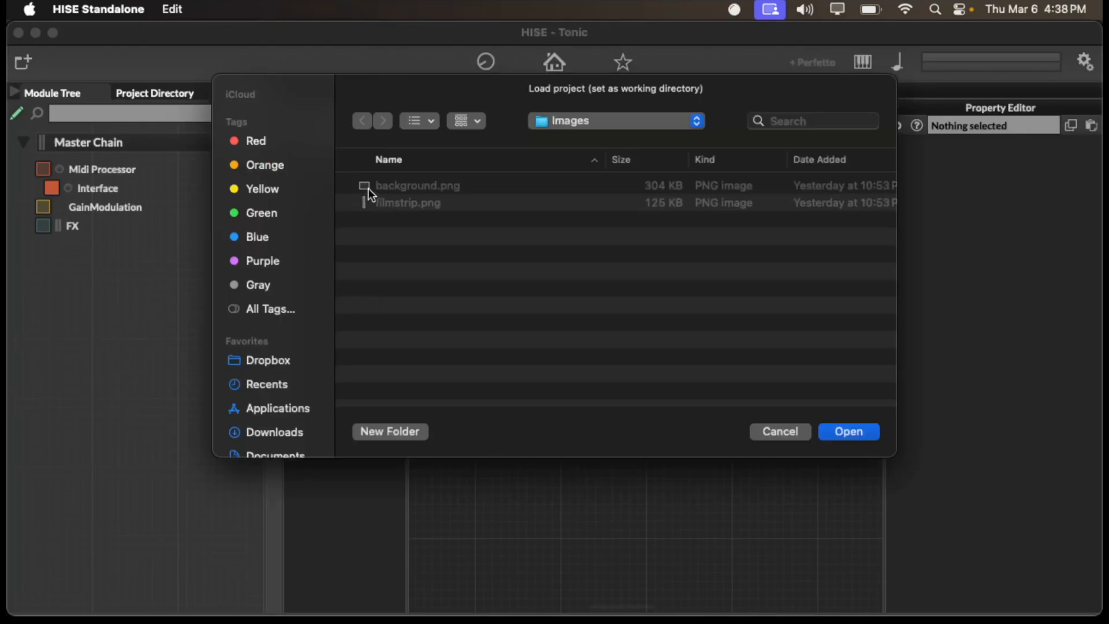
{"action": "left_click", "coordinate": [615, 124]}
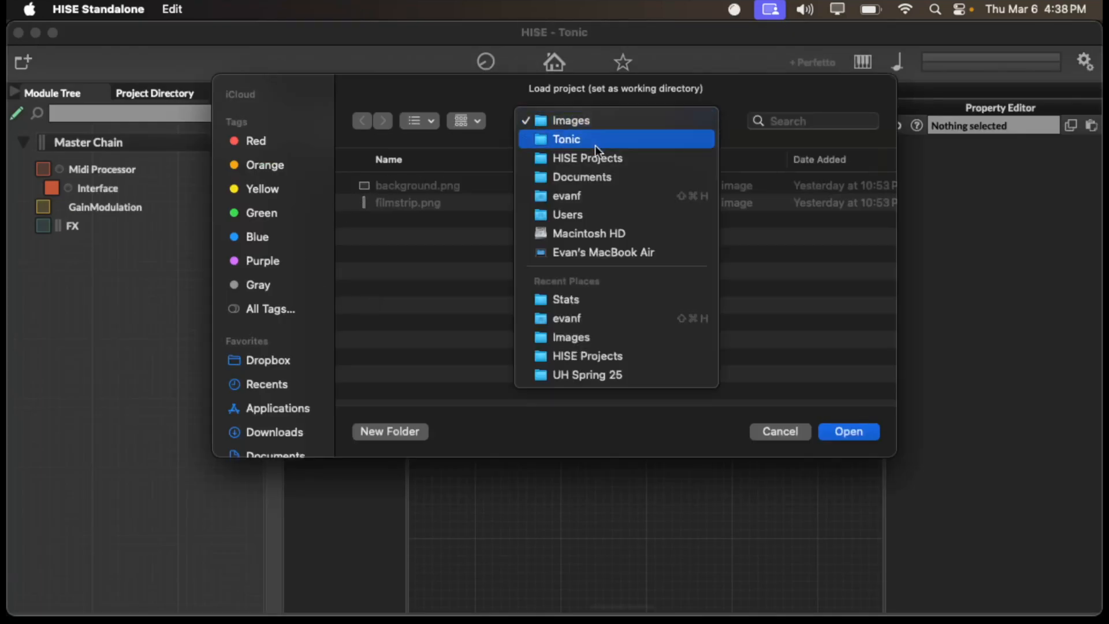
{"action": "left_click", "coordinate": [595, 144]}
{"action": "left_click", "coordinate": [844, 432]}
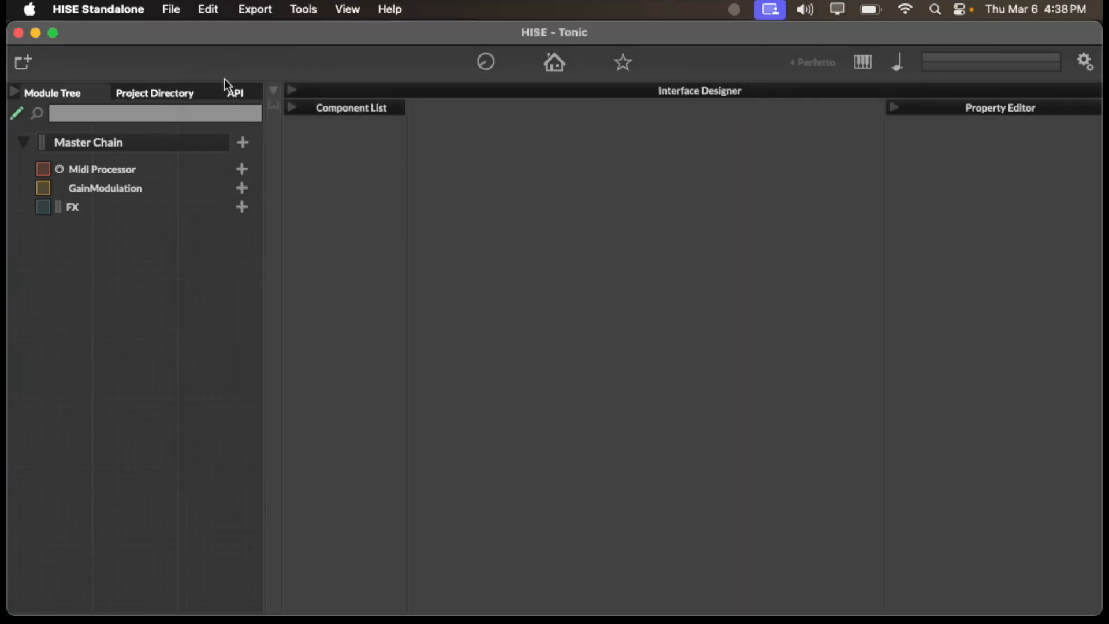
- Expand the Presets folder in the Tonic project directory and load Autosave_4.hip
{"action": "left_click", "coordinate": [116, 95]}
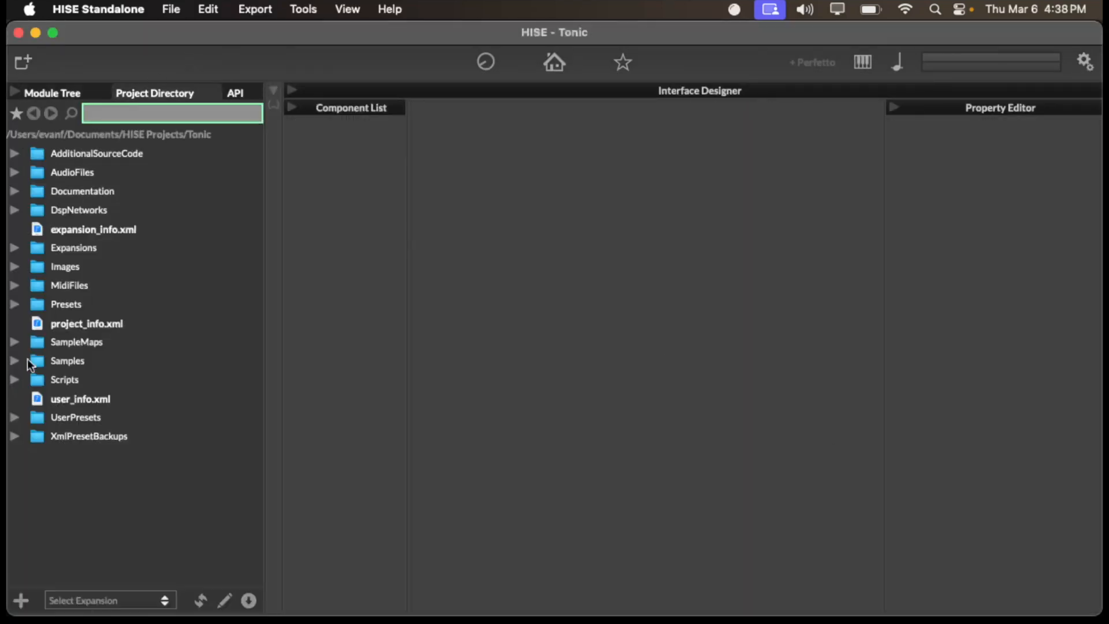
{"action": "left_click", "coordinate": [15, 304]}
{"action": "left_click", "coordinate": [88, 306]}
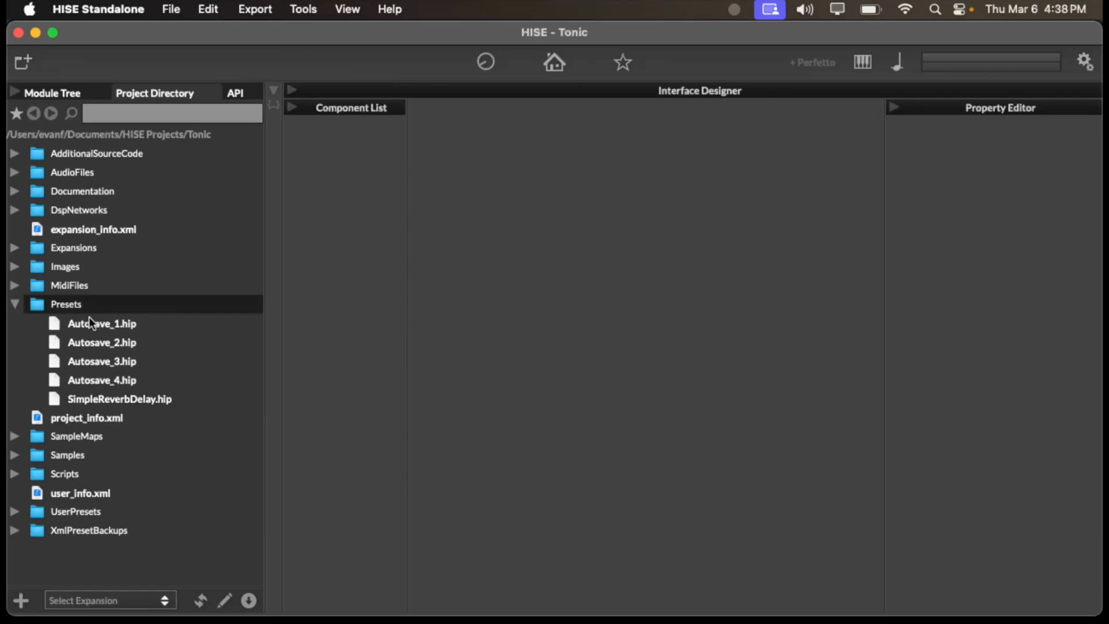
{"action": "double_click", "coordinate": [79, 381]}
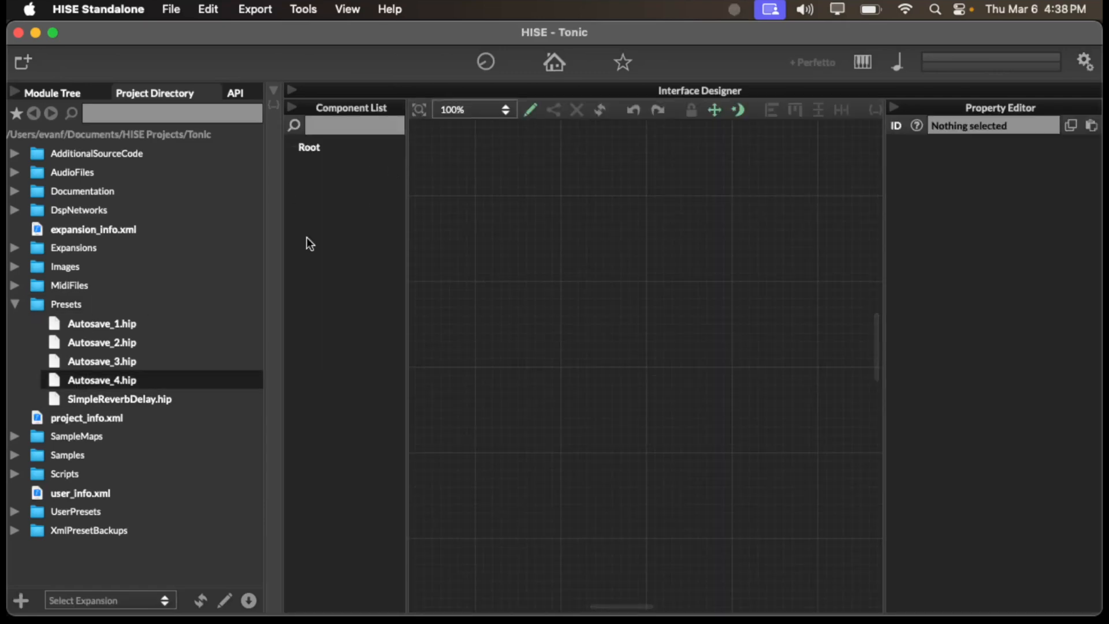
- Try the SimpleReverbDelay.hip preset and load Autosave_1.hip from the Presets folder
{"action": "left_click", "coordinate": [131, 399]}
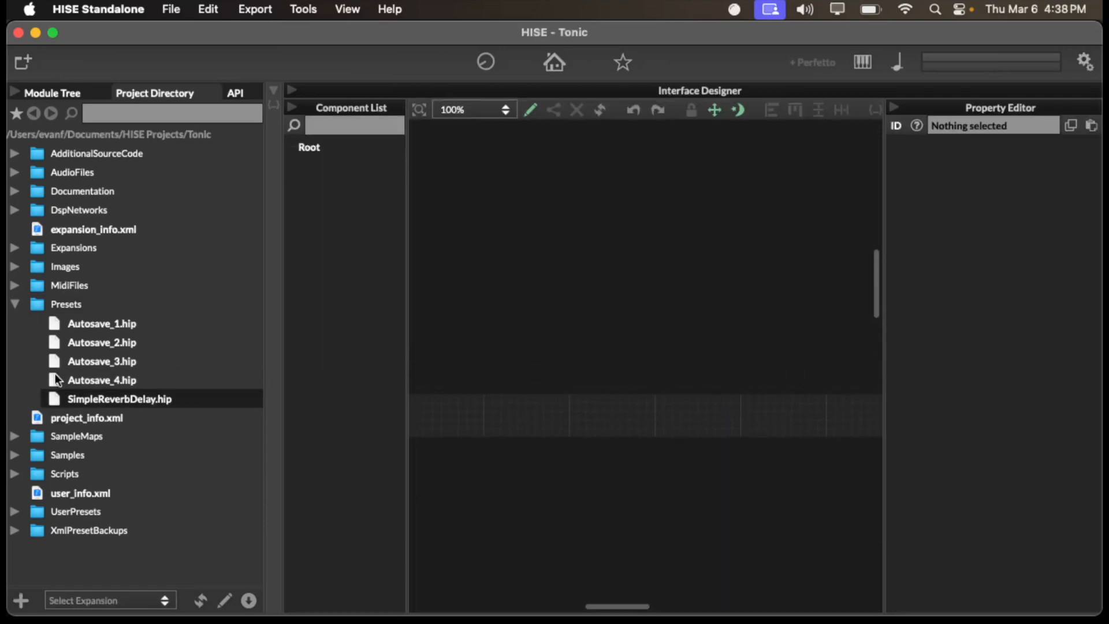
{"action": "left_click", "coordinate": [72, 335]}
{"action": "double_click", "coordinate": [76, 324]}
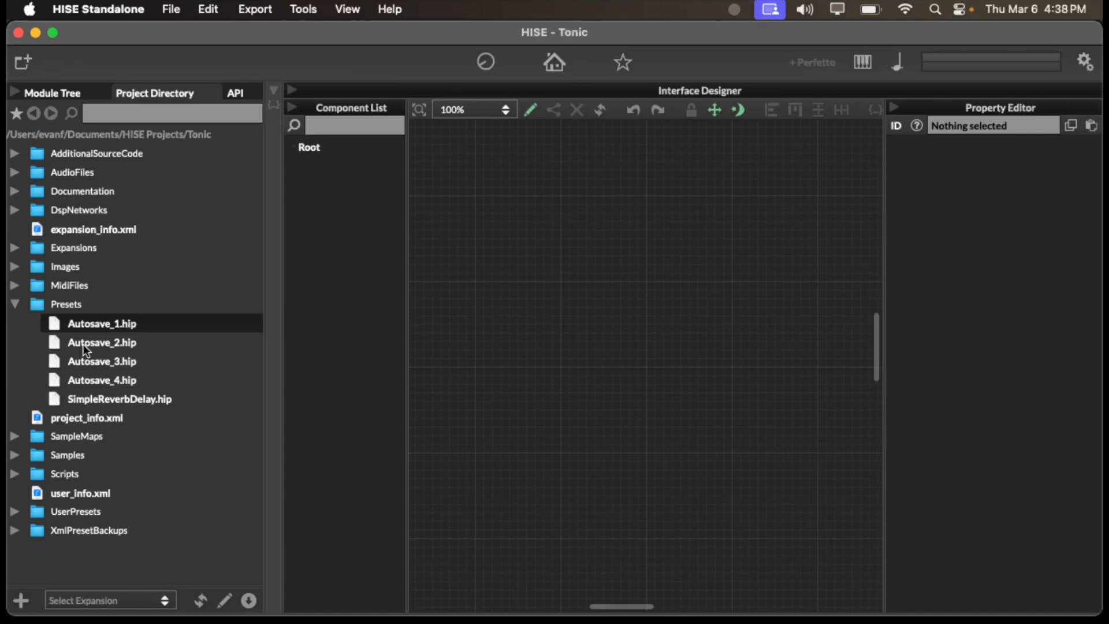
- Try the Autosave_2.hip preset, load Autosave_3.hip from the Presets folder and show its module tree
{"action": "double_click", "coordinate": [83, 345]}
{"action": "scroll", "coordinate": [687, 425], "scroll_direction": "down", "scroll_amount": 5}
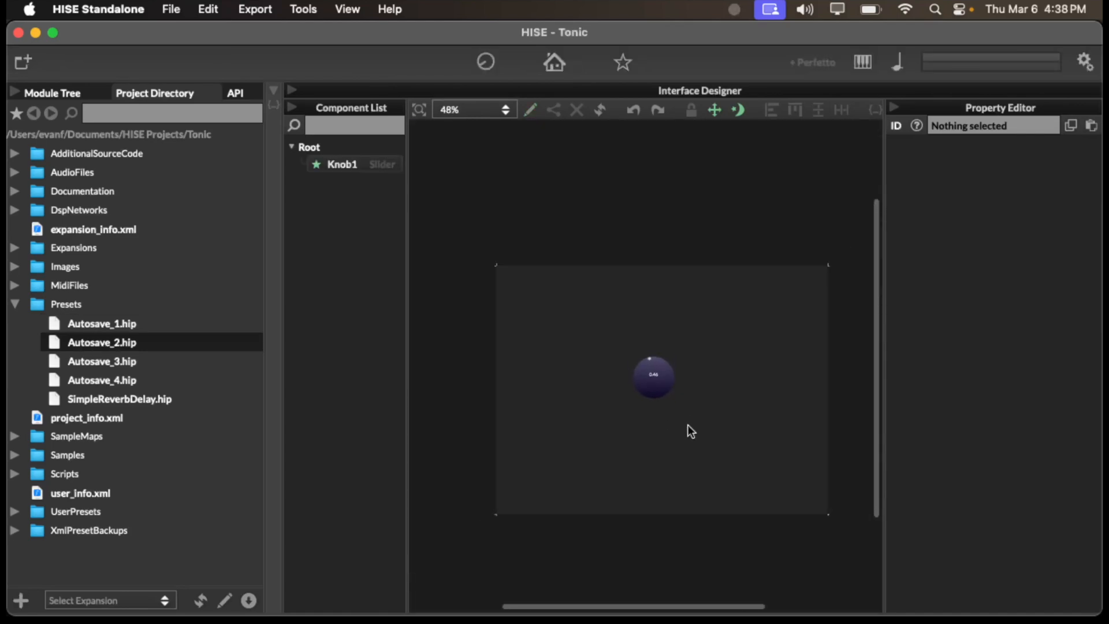
{"action": "double_click", "coordinate": [82, 362]}
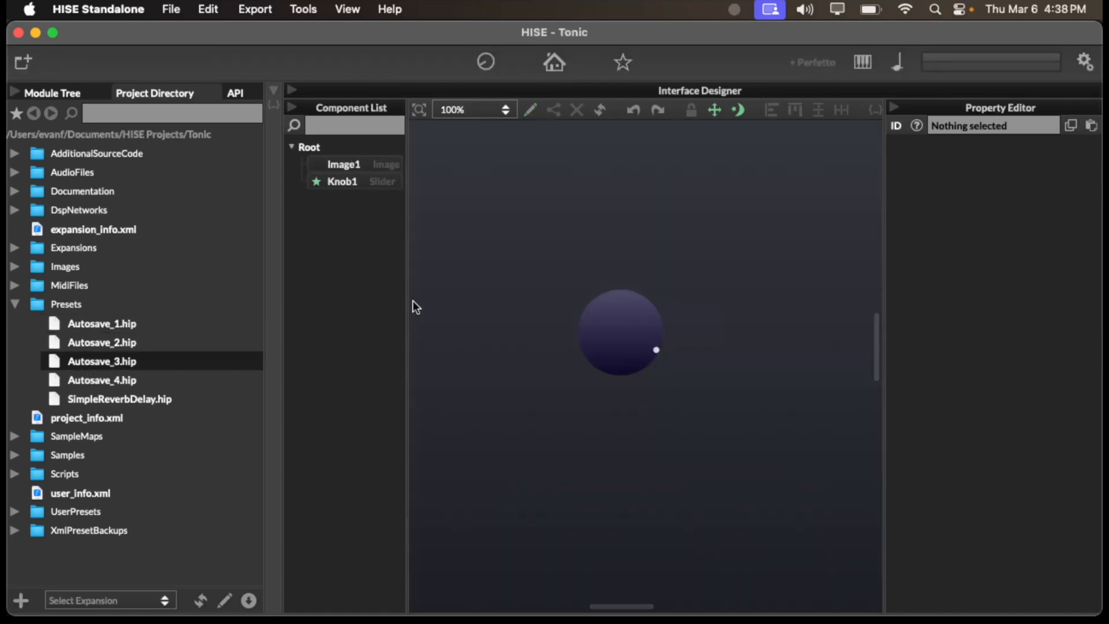
{"action": "scroll", "coordinate": [587, 297], "scroll_direction": "down", "scroll_amount": 2}
{"action": "scroll", "coordinate": [587, 297], "scroll_direction": "down", "scroll_amount": 2}
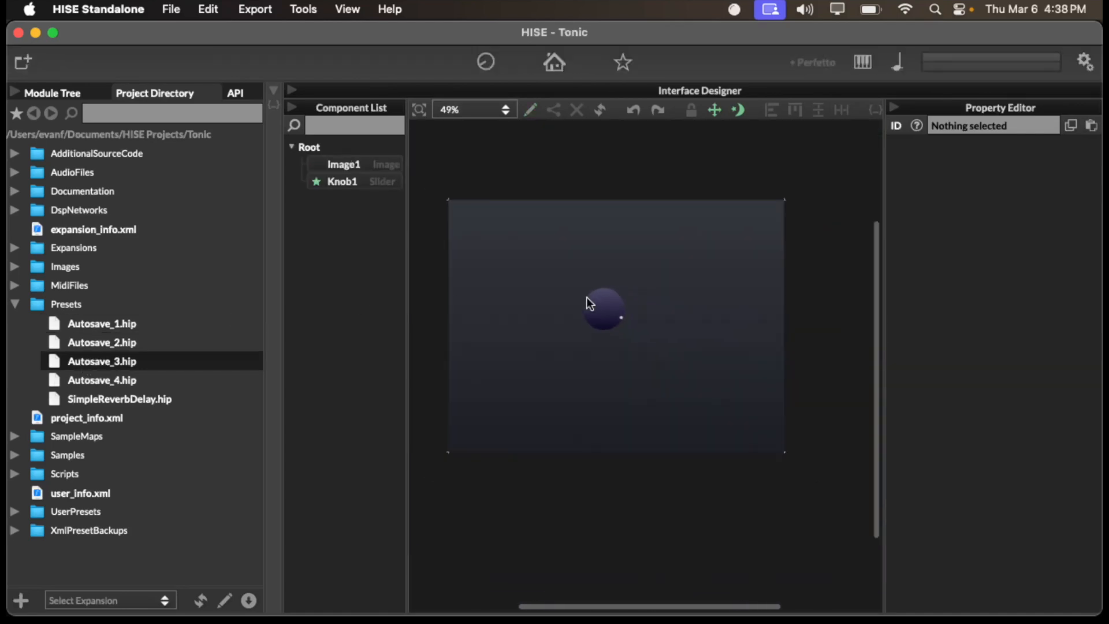
{"action": "left_click", "coordinate": [40, 92]}
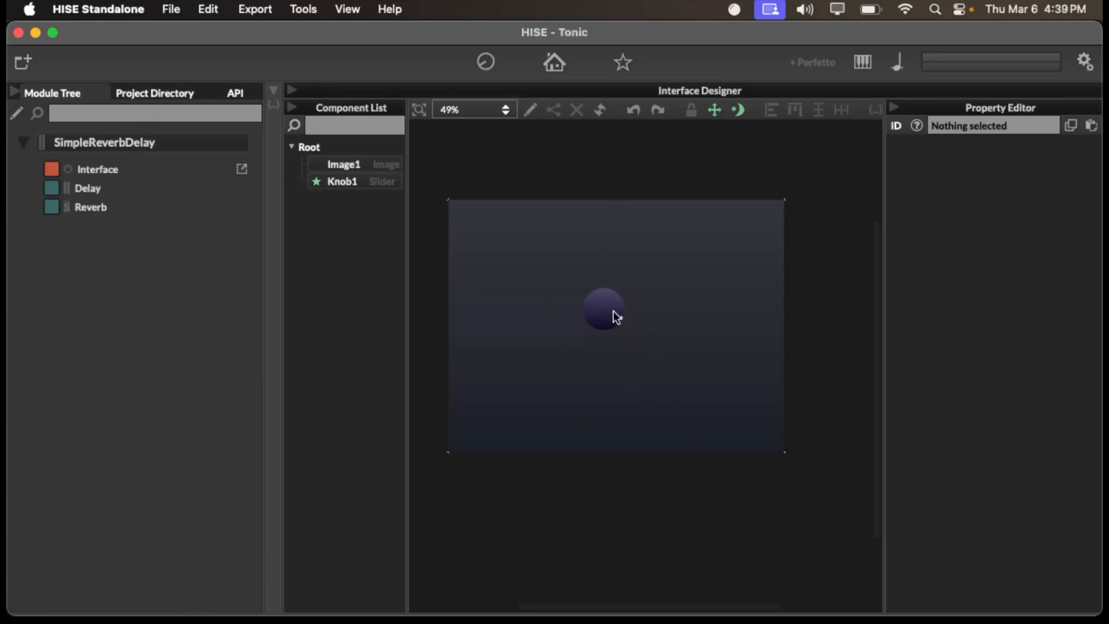
- Search the computer for "figma", launch Figma and bring up the Tonic design file
{"action": "key", "text": "super+space"}
{"action": "type", "text": "figma"}
{"action": "key", "text": "Return"}
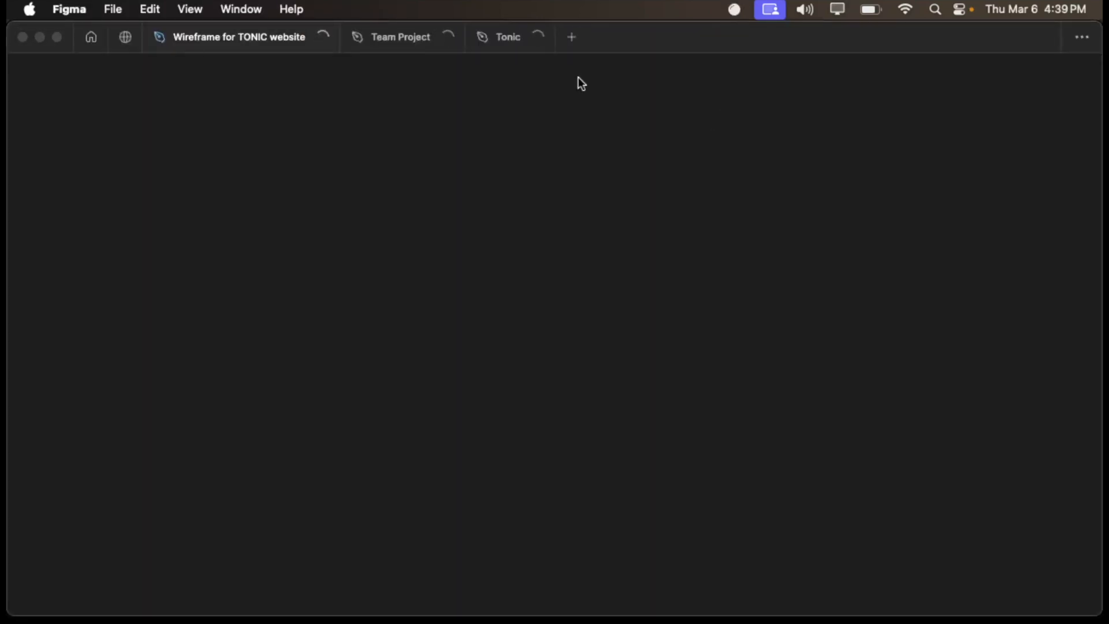
{"action": "left_click", "coordinate": [491, 51]}
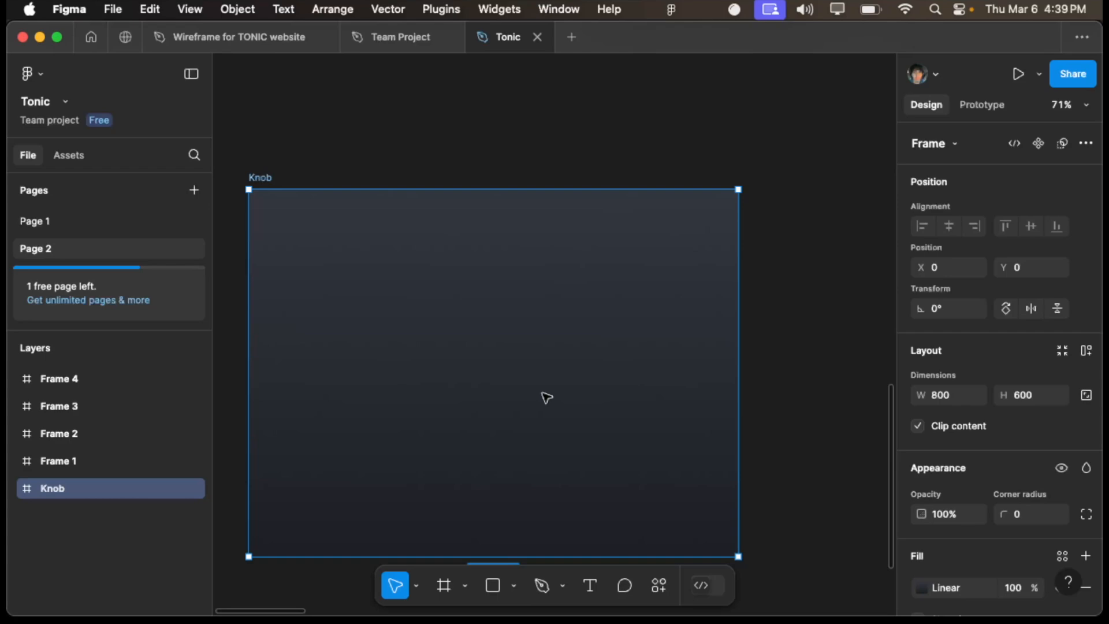
- Switch back to HISE and open the file chooser for the Image2 component's fileName property
{"action": "key", "text": "ctrl+Up"}
{"action": "left_click", "coordinate": [609, 272]}
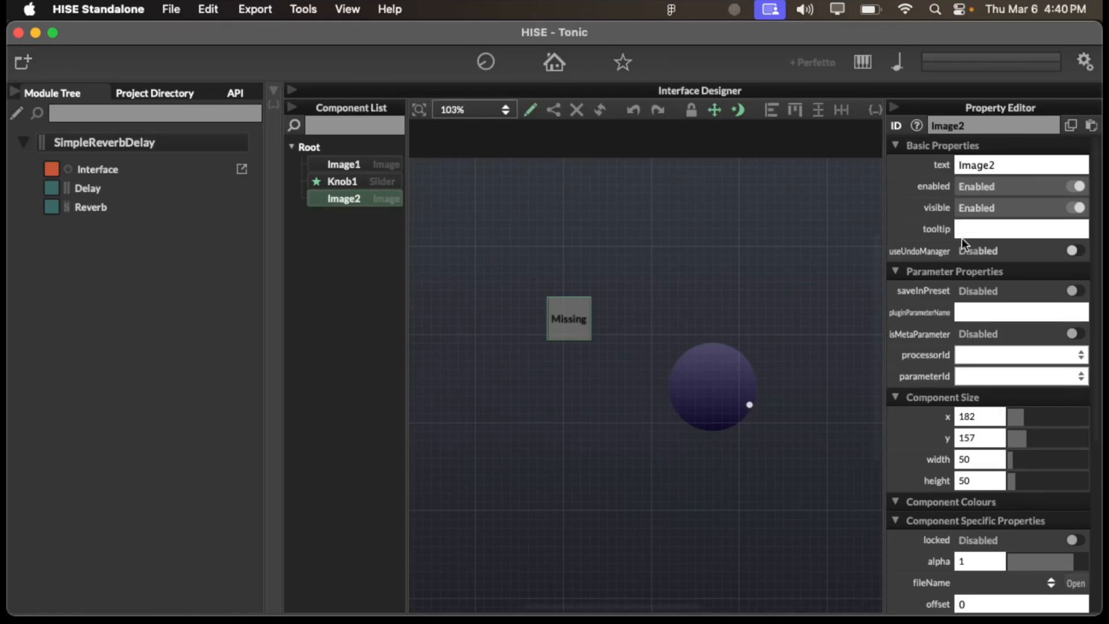
{"action": "scroll", "coordinate": [962, 238], "scroll_direction": "down", "scroll_amount": 3}
{"action": "left_click", "coordinate": [1075, 426]}
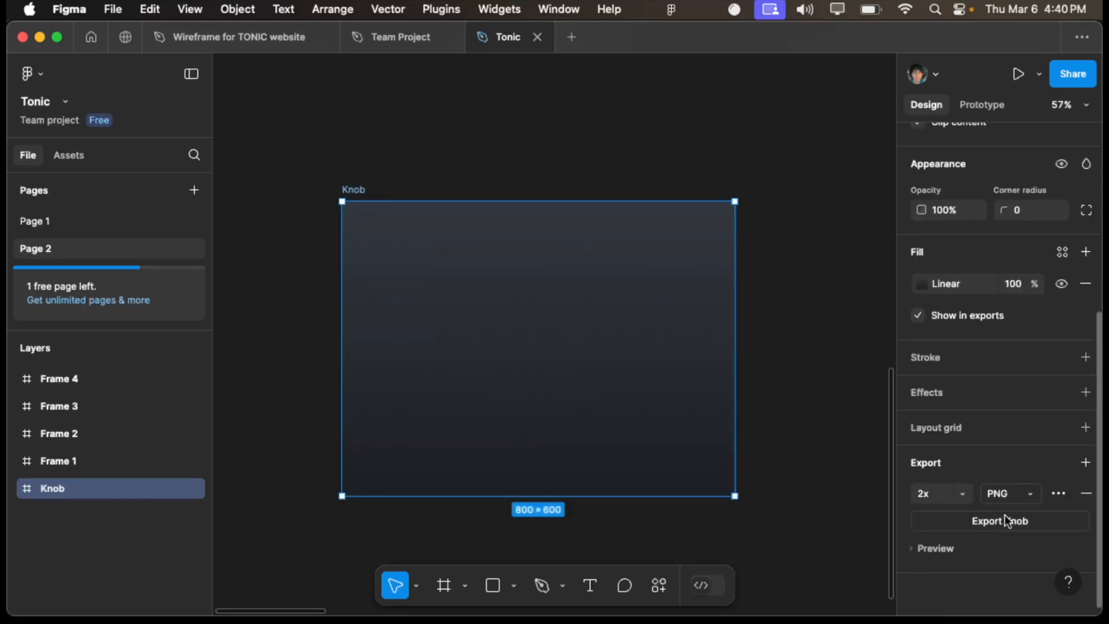
- Start exporting the Knob frame from Figma as a 2x PNG, cancel the save dialog and return to HISE
{"action": "left_click", "coordinate": [1004, 515]}
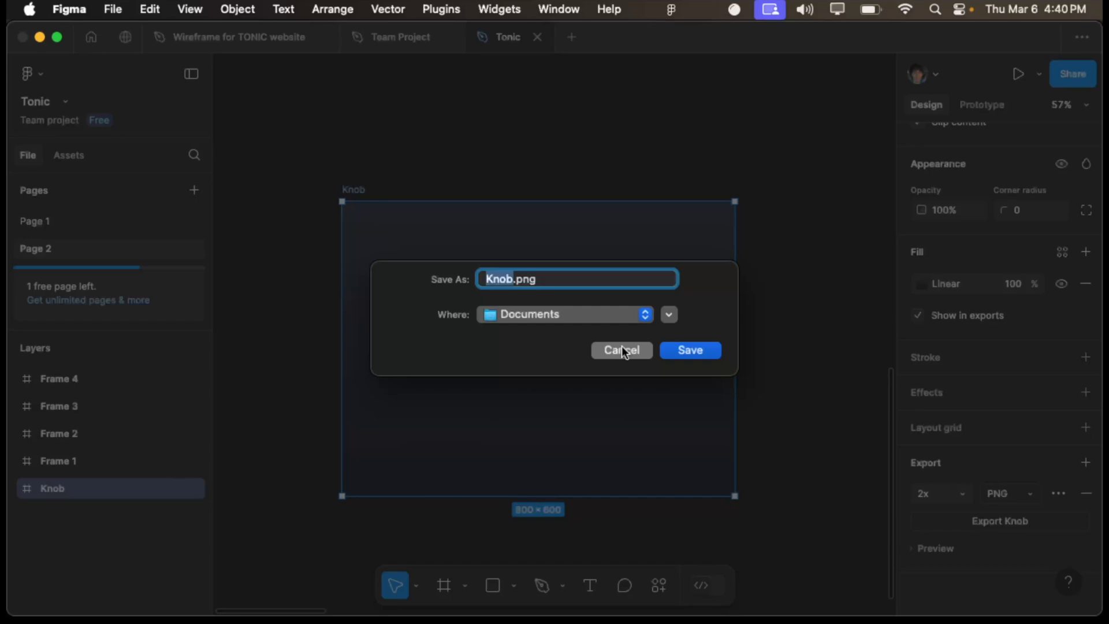
{"action": "left_click", "coordinate": [622, 350]}
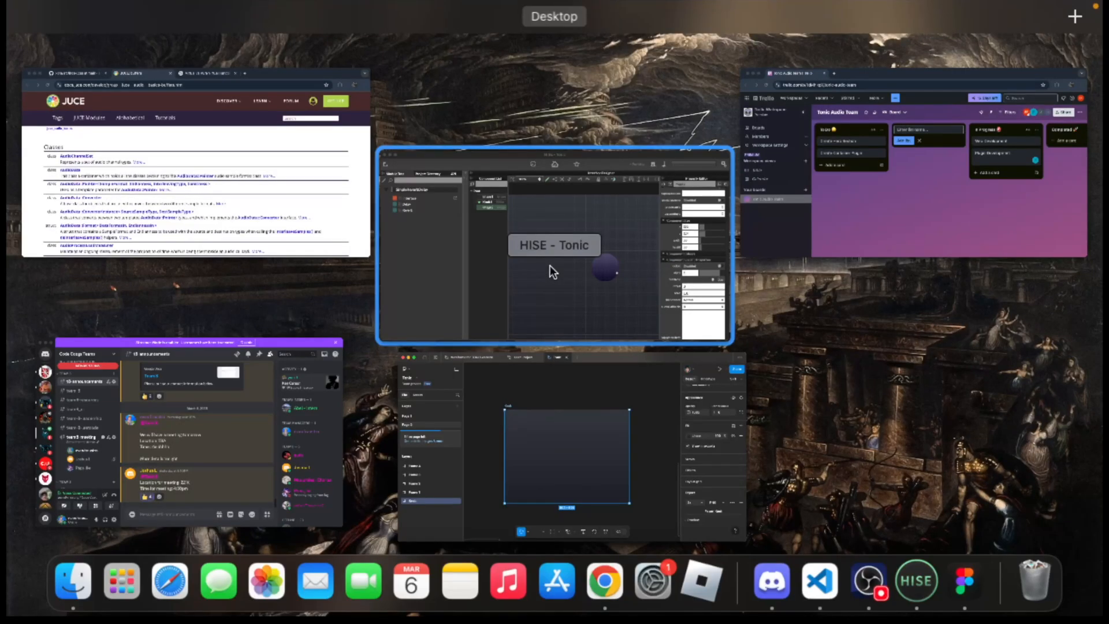
{"action": "left_click", "coordinate": [550, 265]}
- Launch Finder through a computer search and open the HISE Projects folder inside Documents
{"action": "key", "text": "super+space"}
{"action": "type", "text": "f"}
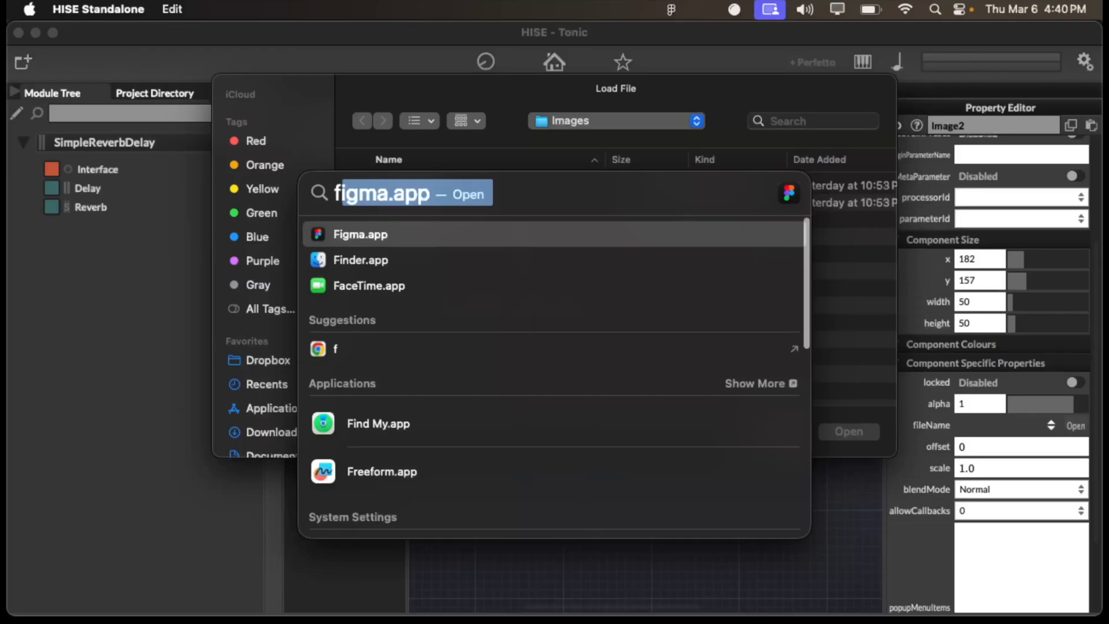
{"action": "key", "text": "Down"}
{"action": "key", "text": "Return"}
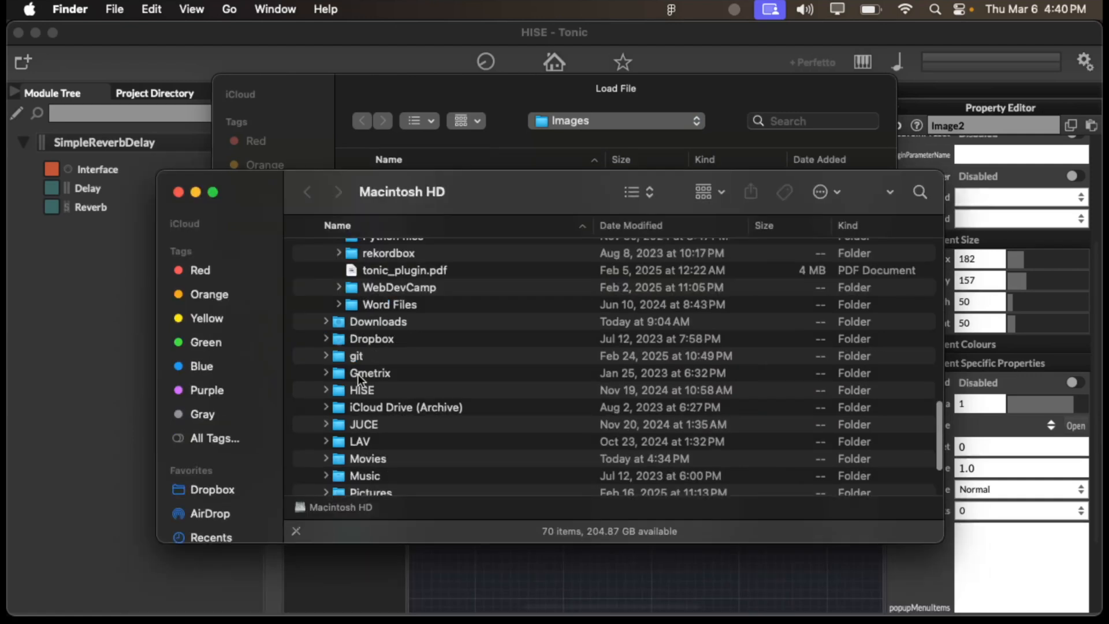
{"action": "scroll", "coordinate": [345, 426], "scroll_direction": "up", "scroll_amount": 5}
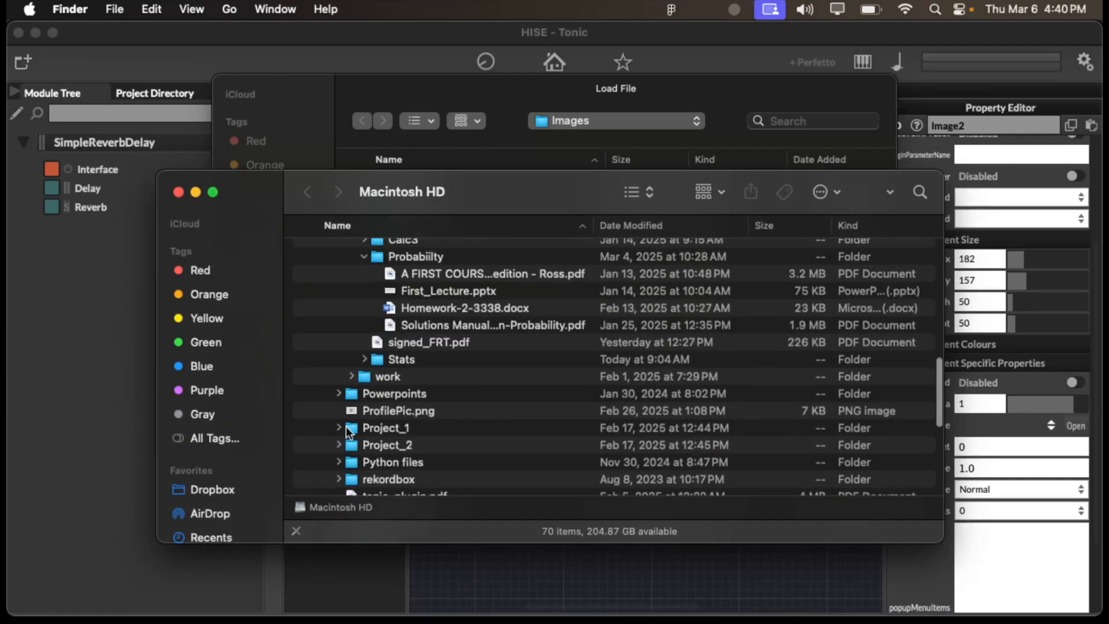
{"action": "scroll", "coordinate": [403, 382], "scroll_direction": "up", "scroll_amount": 8}
{"action": "scroll", "coordinate": [421, 292], "scroll_direction": "down", "scroll_amount": 8}
{"action": "scroll", "coordinate": [420, 291], "scroll_direction": "up", "scroll_amount": 8}
{"action": "scroll", "coordinate": [421, 292], "scroll_direction": "up", "scroll_amount": 6}
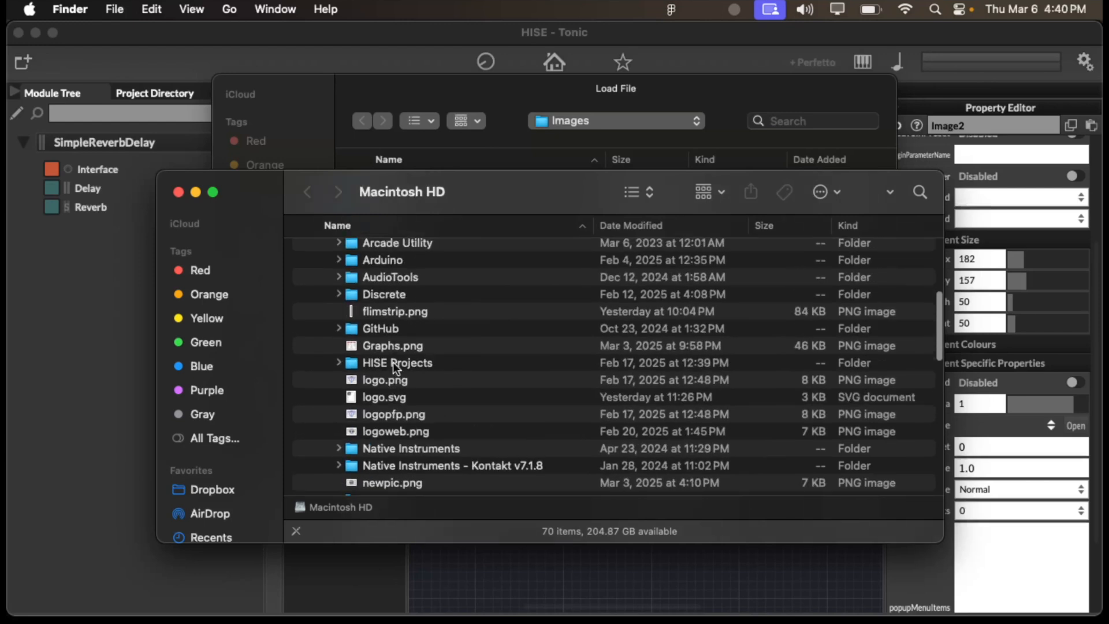
{"action": "double_click", "coordinate": [397, 364]}
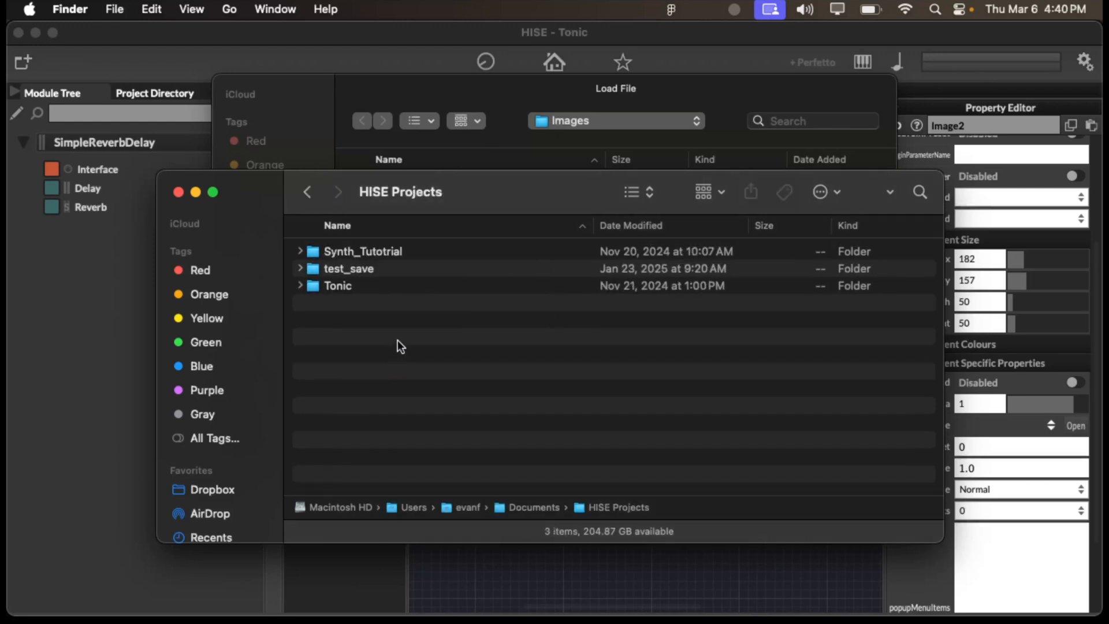
- Expand the Tonic project folder, review the contents of its Images folder and close the Finder window
{"action": "left_click", "coordinate": [300, 285], "text": "alt"}
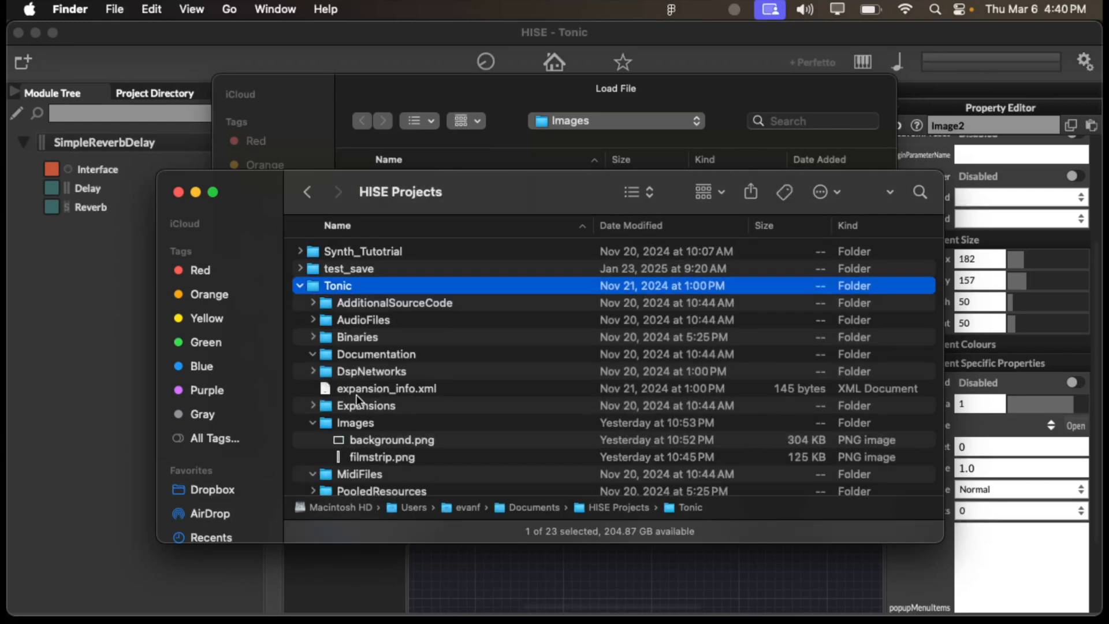
{"action": "scroll", "coordinate": [356, 393], "scroll_direction": "down", "scroll_amount": 3}
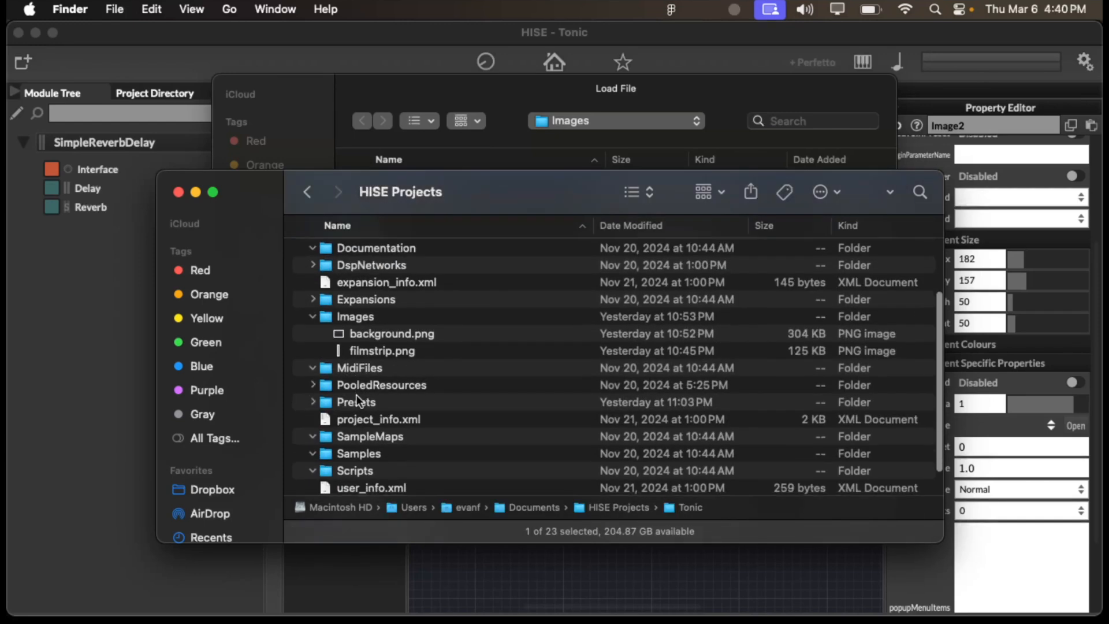
{"action": "left_click", "coordinate": [314, 314]}
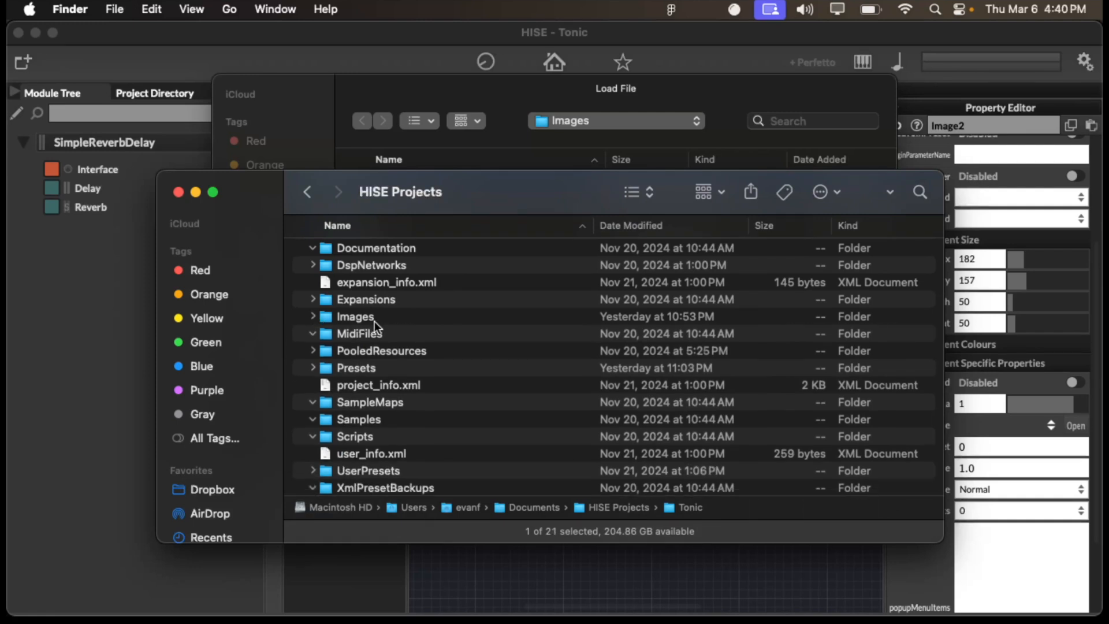
{"action": "left_click", "coordinate": [313, 317]}
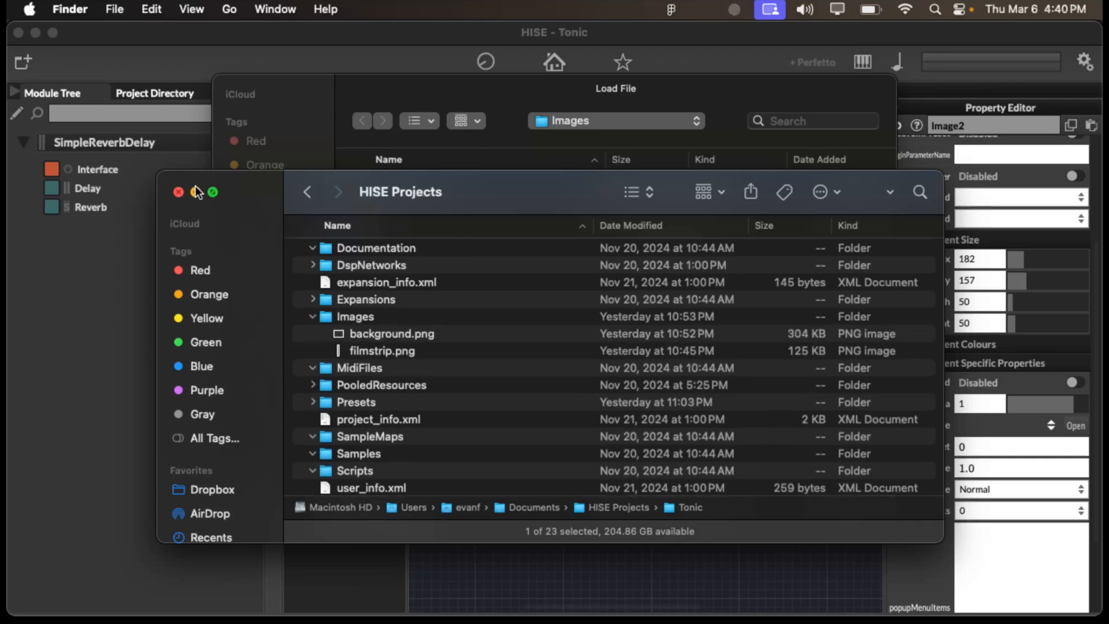
{"action": "left_click", "coordinate": [179, 192]}
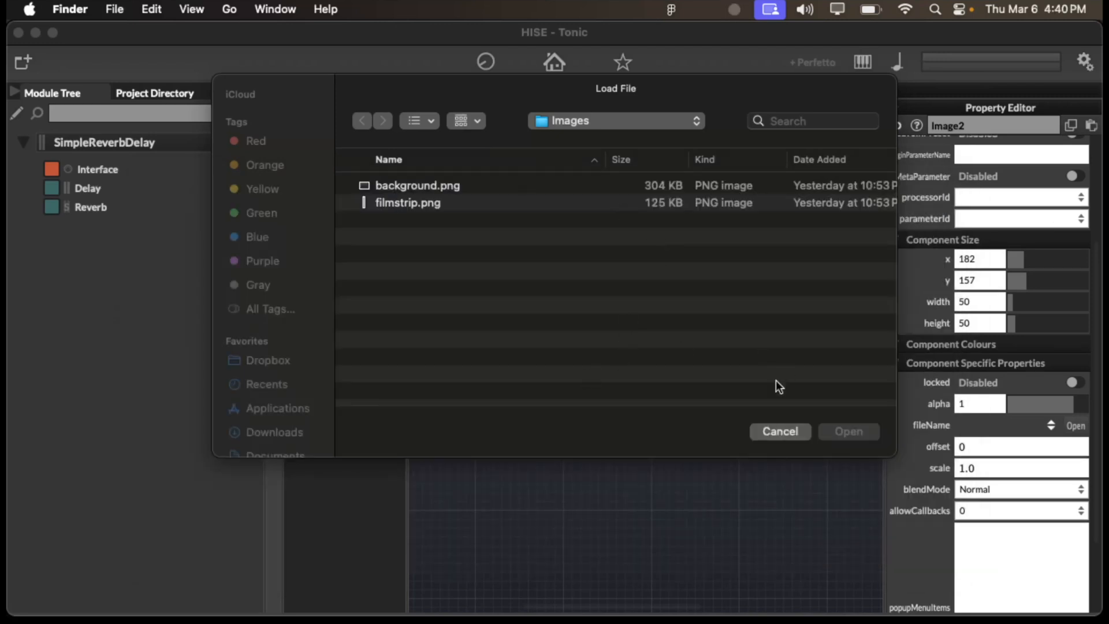
- Load background.png from the Images folder into the Image2 component
{"action": "left_click", "coordinate": [543, 186]}
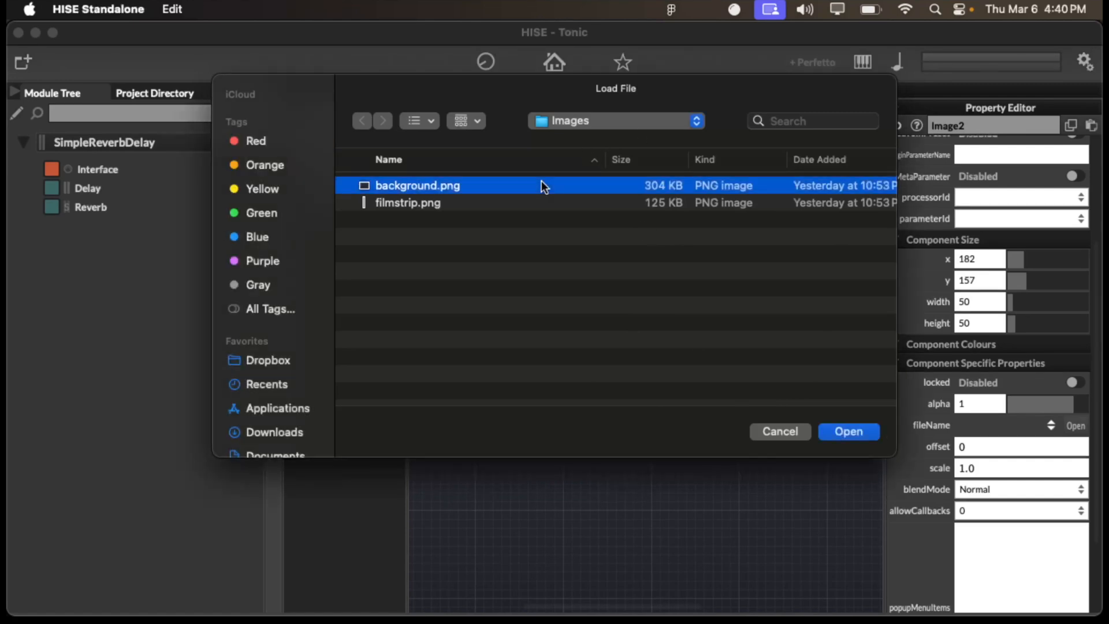
{"action": "double_click", "coordinate": [547, 184]}
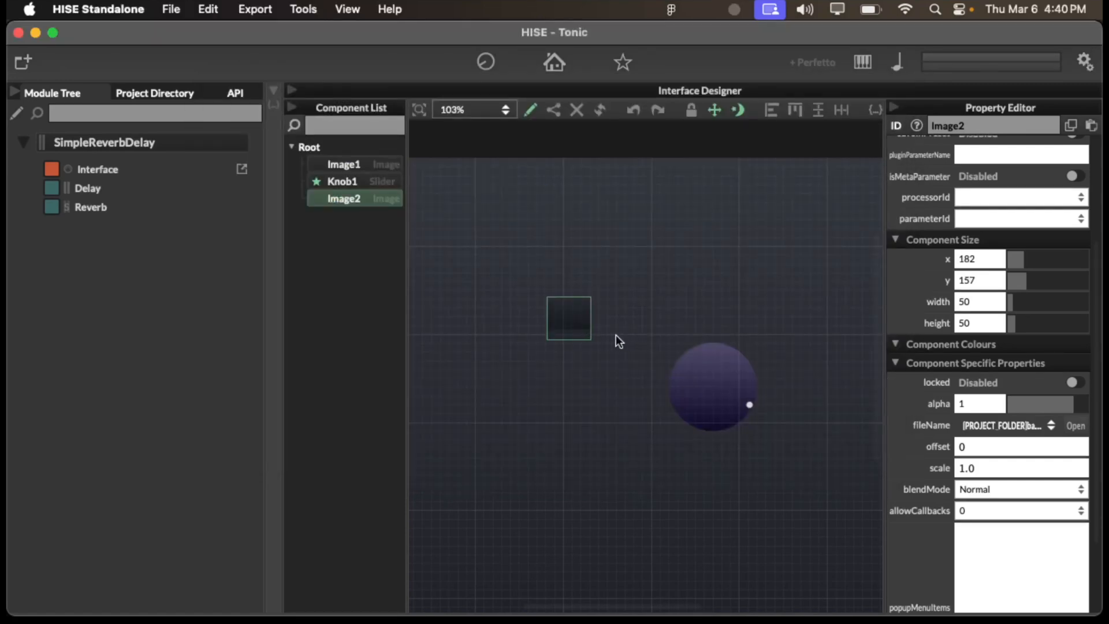
- Resize Image2 on the canvas to about 270 × 180 and move it to about x 130, y 60
{"action": "scroll", "coordinate": [1004, 405], "scroll_direction": "down", "scroll_amount": 2}
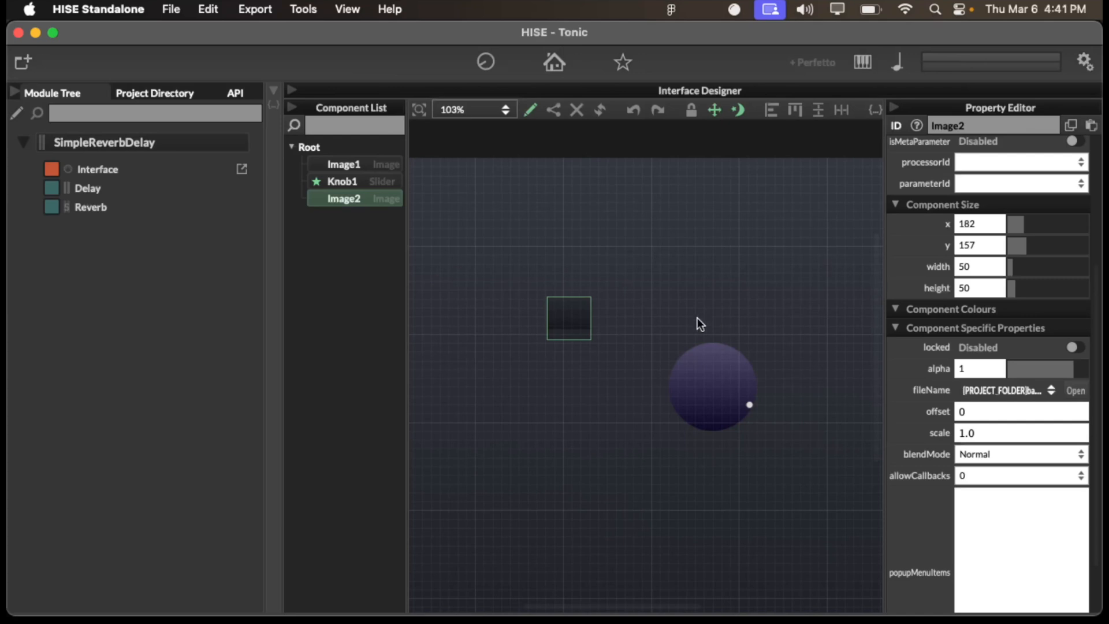
{"action": "left_click_drag", "start_coordinate": [587, 333], "coordinate": [776, 454]}
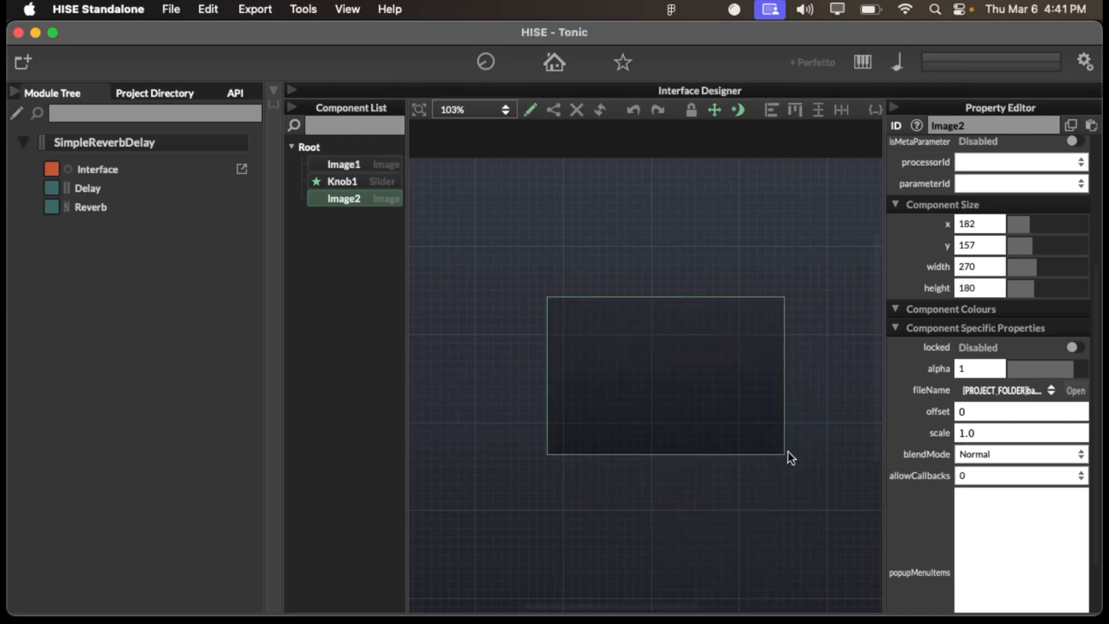
{"action": "left_click_drag", "start_coordinate": [681, 317], "coordinate": [636, 230]}
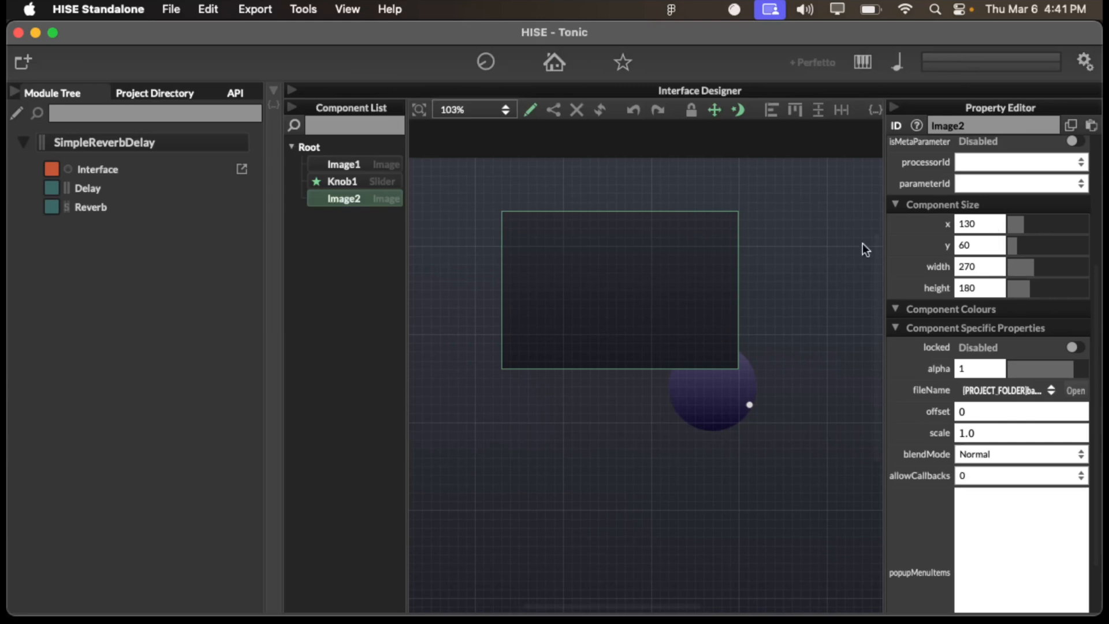
- Set Image2's position to x 0 and y 0
{"action": "scroll", "coordinate": [709, 270], "scroll_direction": "left", "scroll_amount": 5}
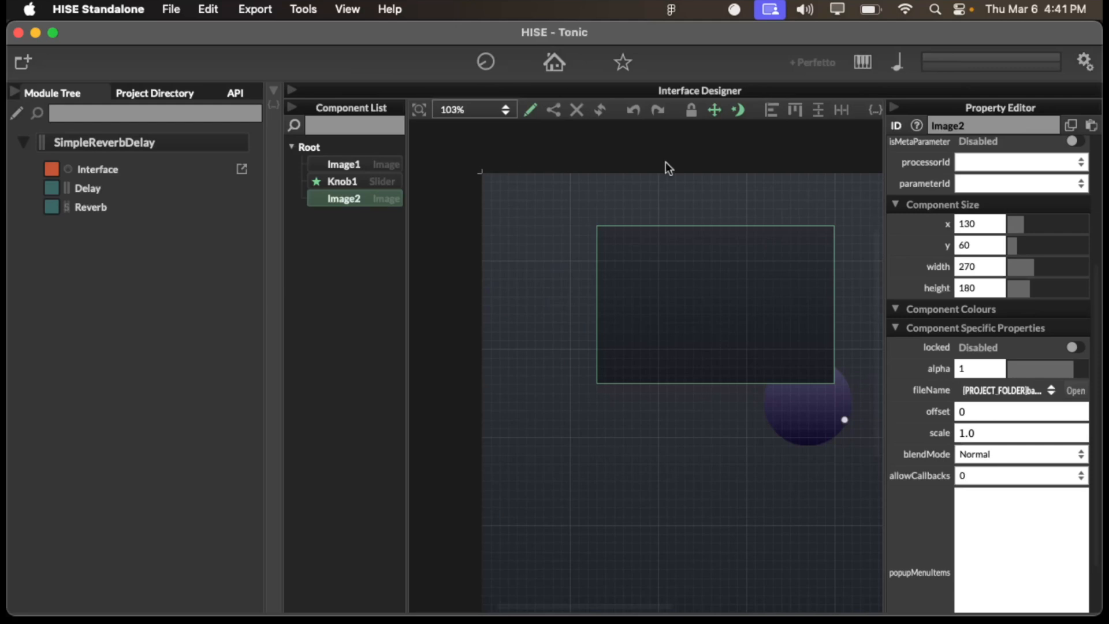
{"action": "left_click", "coordinate": [970, 224]}
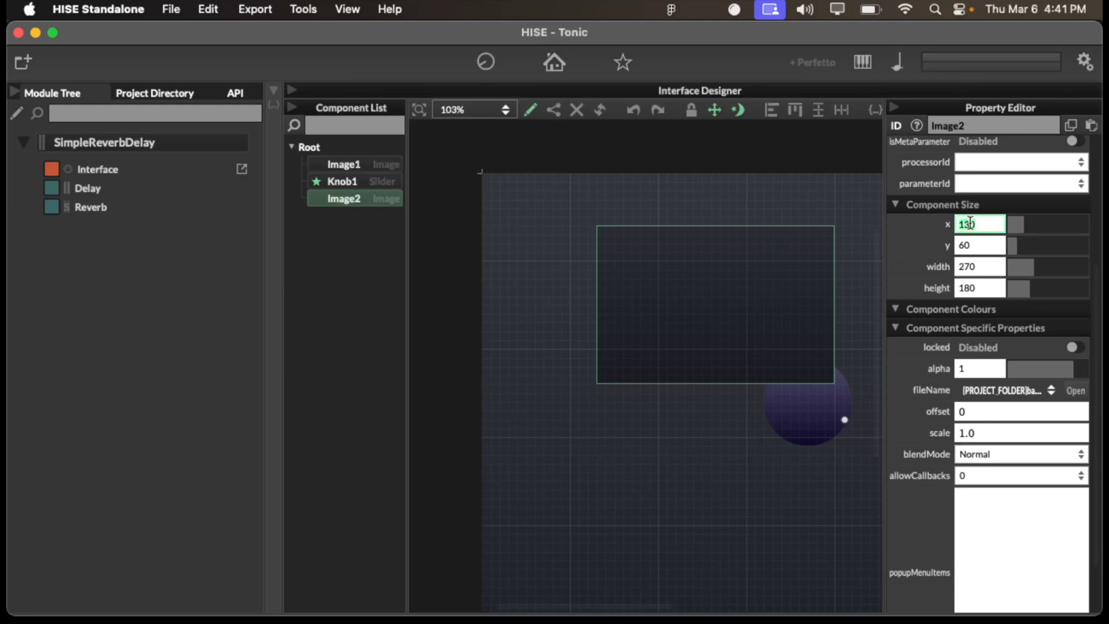
{"action": "type", "text": "0"}
{"action": "key", "text": "Return"}
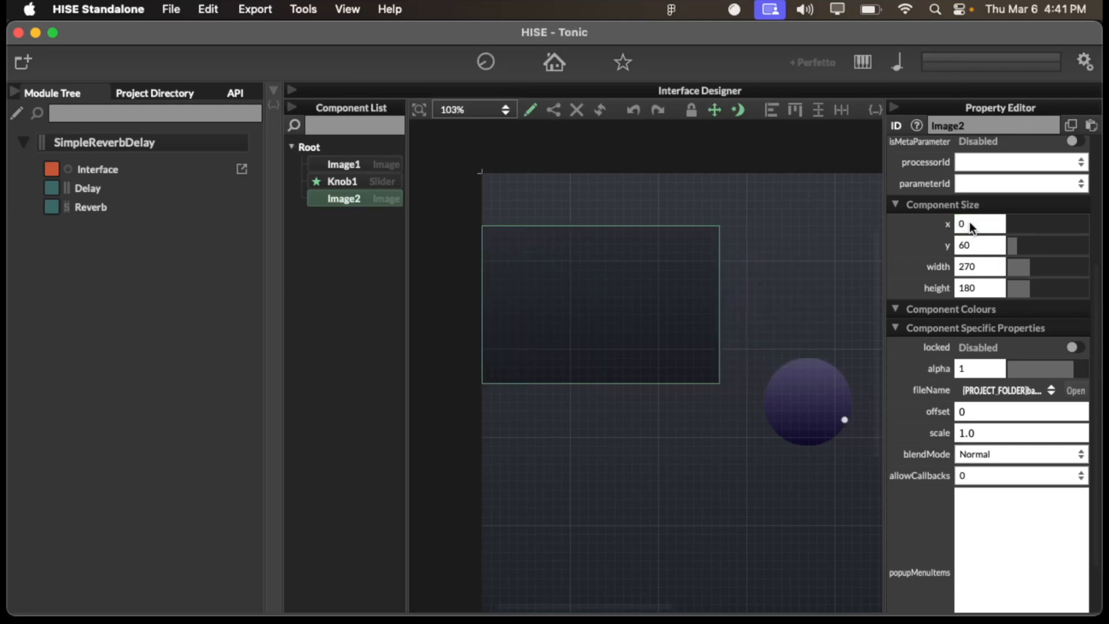
{"action": "left_click", "coordinate": [974, 247]}
{"action": "type", "text": "0"}
{"action": "key", "text": "Return"}
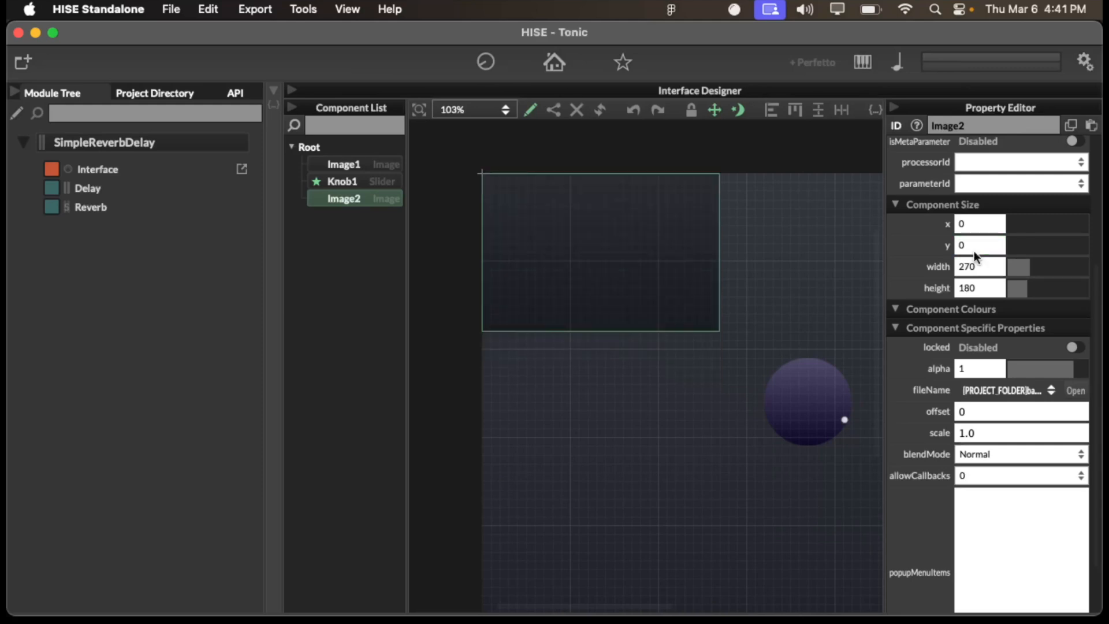
- Set Image2's width to 800 and its height to 600
{"action": "left_click", "coordinate": [977, 267]}
{"action": "type", "text": "800"}
{"action": "key", "text": "Return"}
{"action": "scroll", "coordinate": [803, 341], "scroll_direction": "down", "scroll_amount": 6}
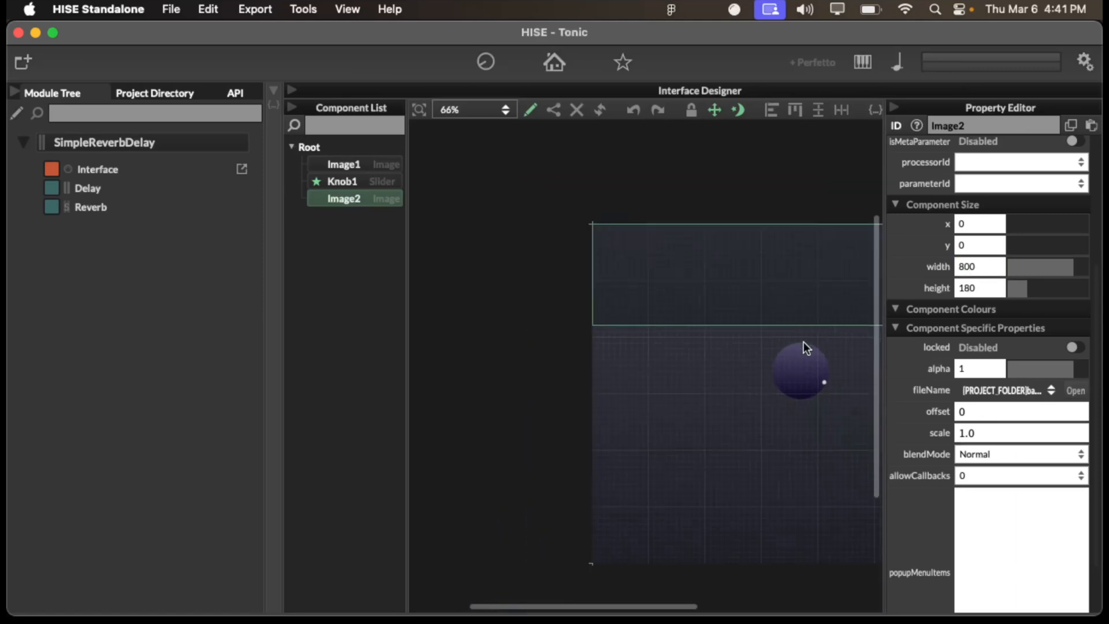
{"action": "left_click", "coordinate": [982, 289]}
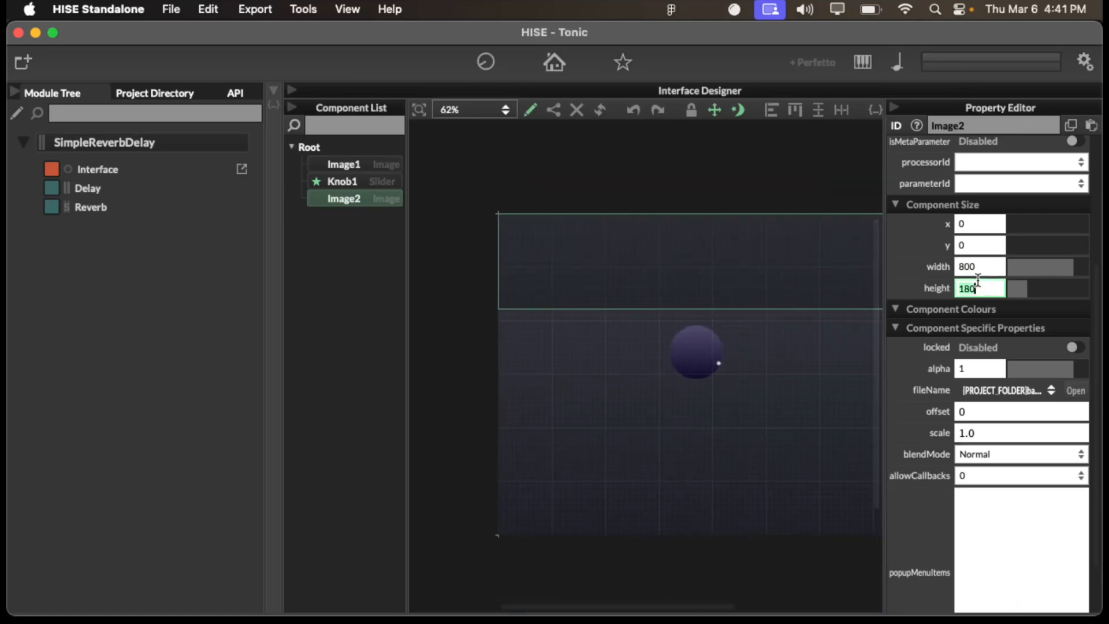
{"action": "type", "text": "600"}
{"action": "key", "text": "Return"}
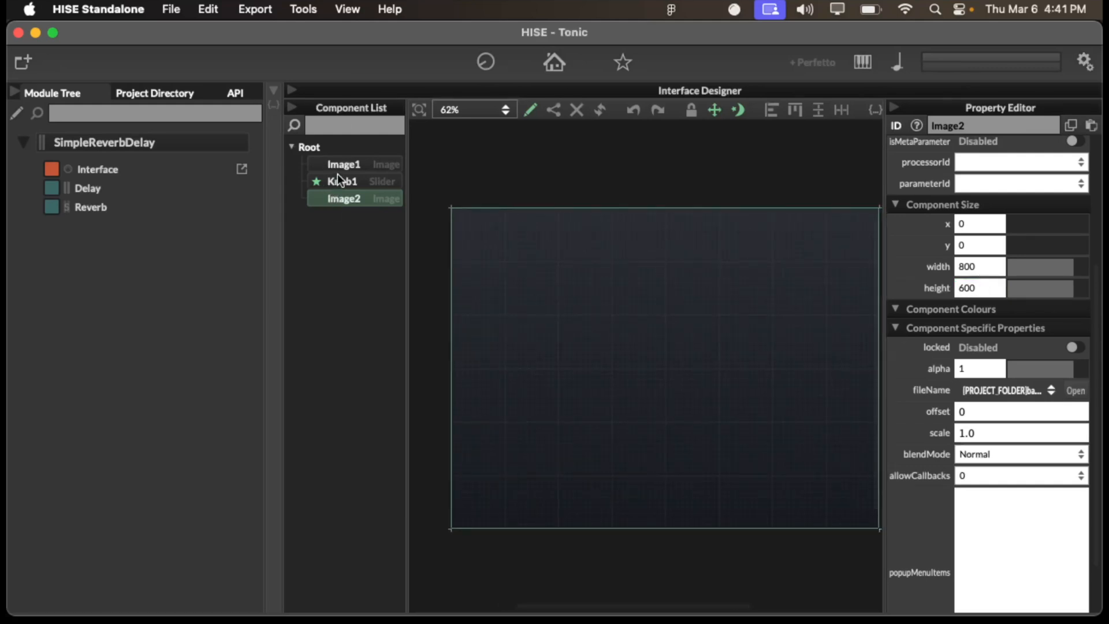
- Move Image2 between Image1 and Knob1 in the component order, and demonstrate the change by undoing and redoing it
{"action": "left_click_drag", "start_coordinate": [334, 192], "coordinate": [337, 168]}
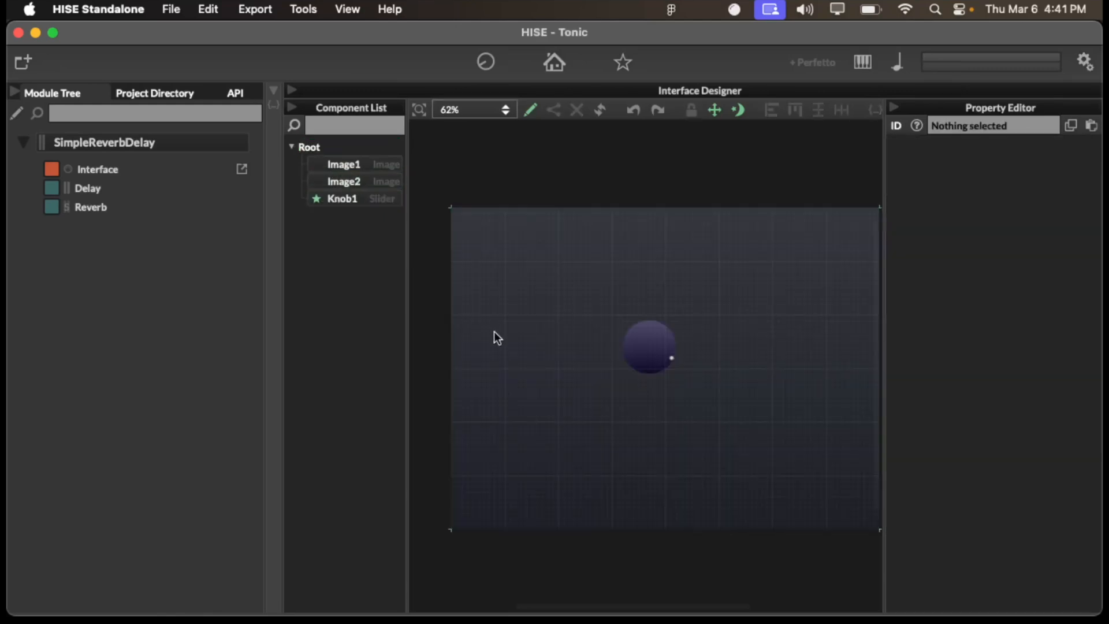
{"action": "key", "text": "super+z"}
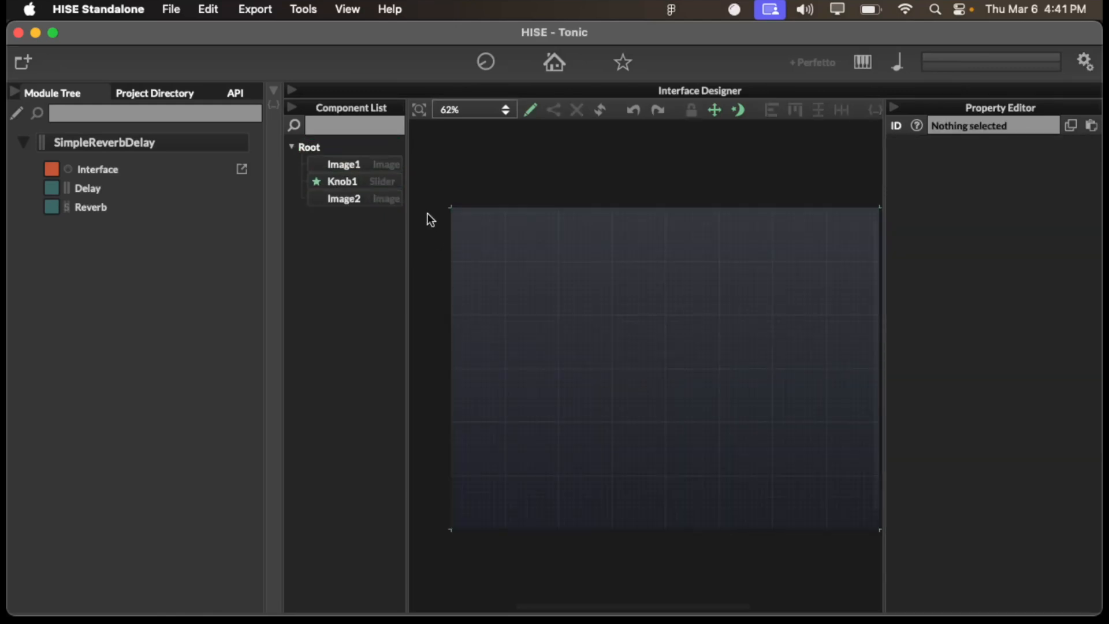
{"action": "key", "text": "super+shift+z"}
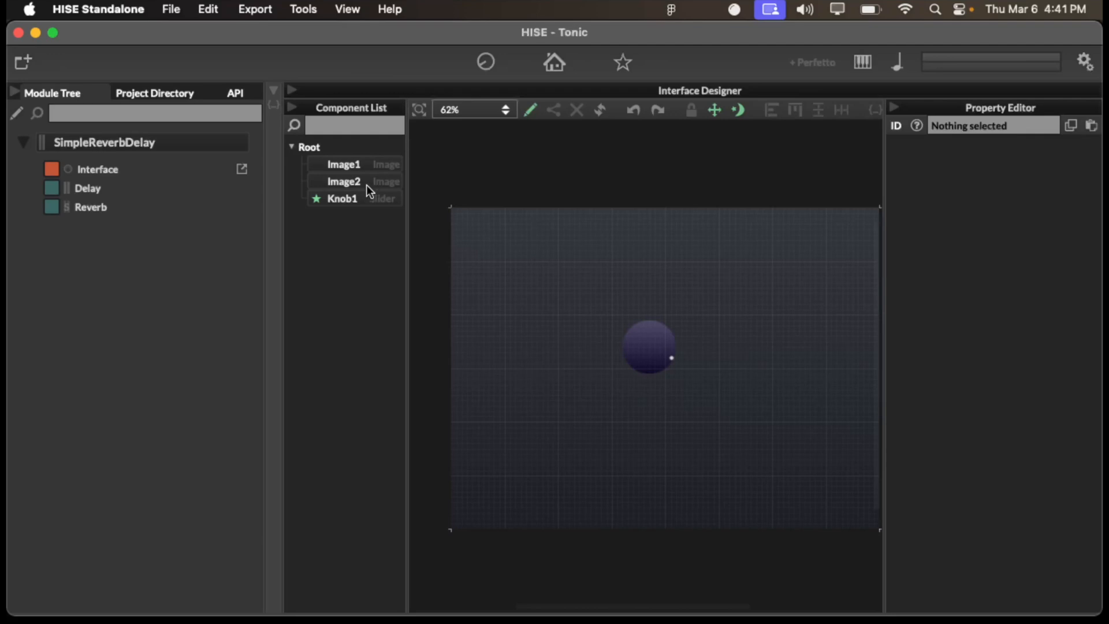
- Delete the Image2 component from the interface
{"action": "left_click", "coordinate": [365, 181]}
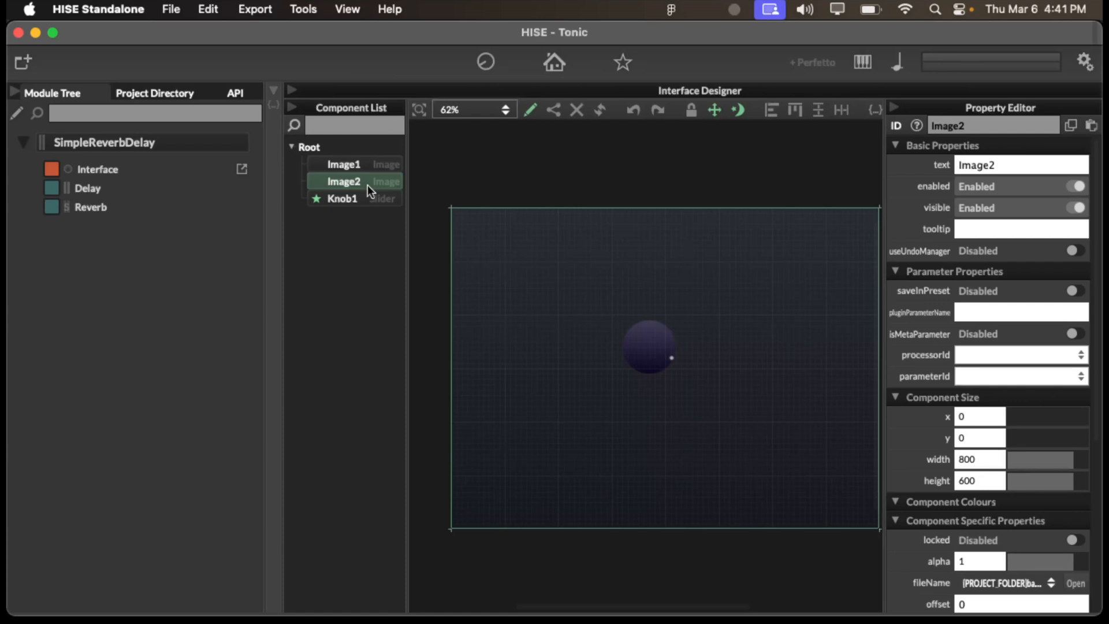
{"action": "key", "text": "Delete"}
{"action": "scroll", "coordinate": [591, 241], "scroll_direction": "down", "scroll_amount": 1}
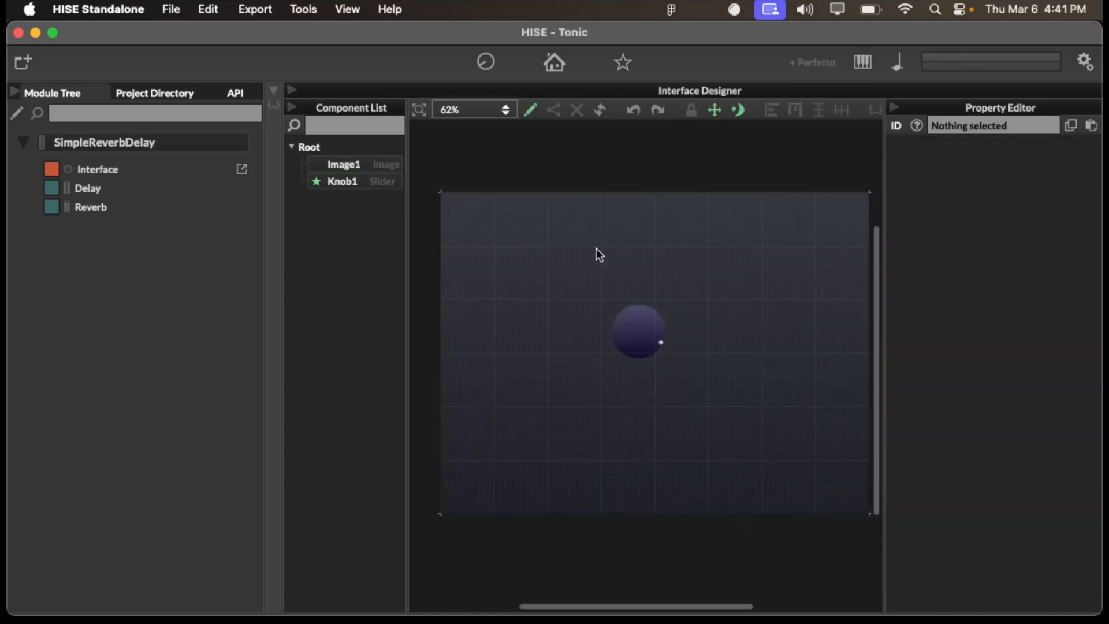
- Open the interface preview and test the knob by turning it through its range
{"action": "left_click", "coordinate": [546, 57]}
{"action": "left_click_drag", "start_coordinate": [516, 297], "coordinate": [517, 300]}
{"action": "scroll", "coordinate": [516, 297], "scroll_direction": "down", "scroll_amount": 8}
{"action": "scroll", "coordinate": [516, 297], "scroll_direction": "up", "scroll_amount": 3}
{"action": "scroll", "coordinate": [517, 296], "scroll_direction": "up", "scroll_amount": 9}
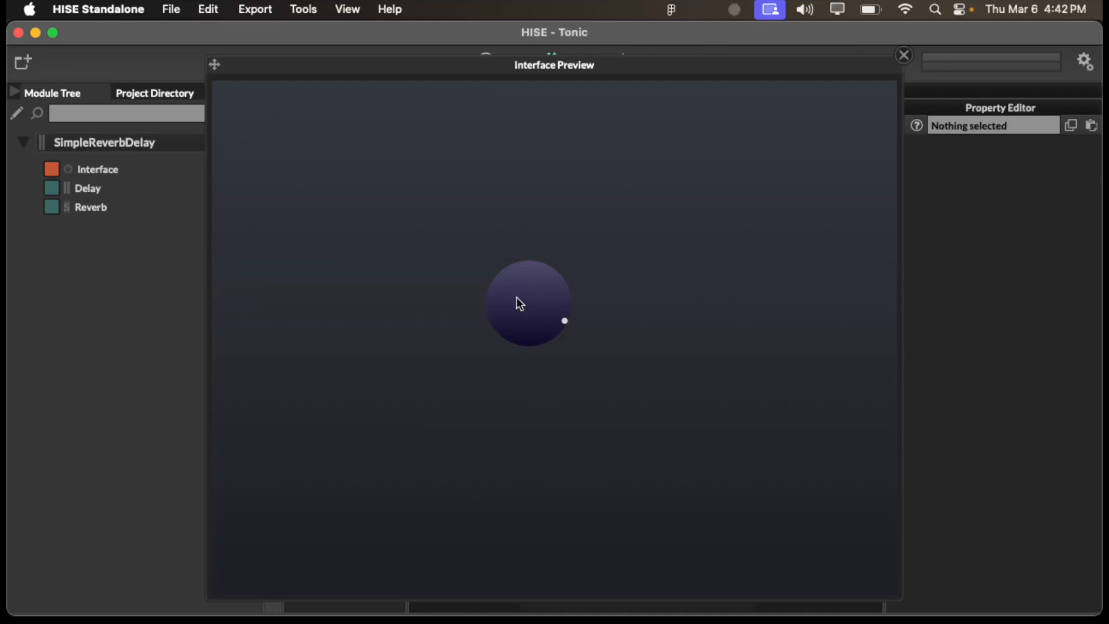
{"action": "left_click_drag", "start_coordinate": [516, 297], "coordinate": [611, 247]}
- Switch to Figma and locate the knob filmstrip, Frame 4, past the other knob designs on Page 2
{"action": "key", "text": "ctrl+Up"}
{"action": "left_click", "coordinate": [595, 295]}
{"action": "scroll", "coordinate": [593, 289], "scroll_direction": "down", "scroll_amount": 5}
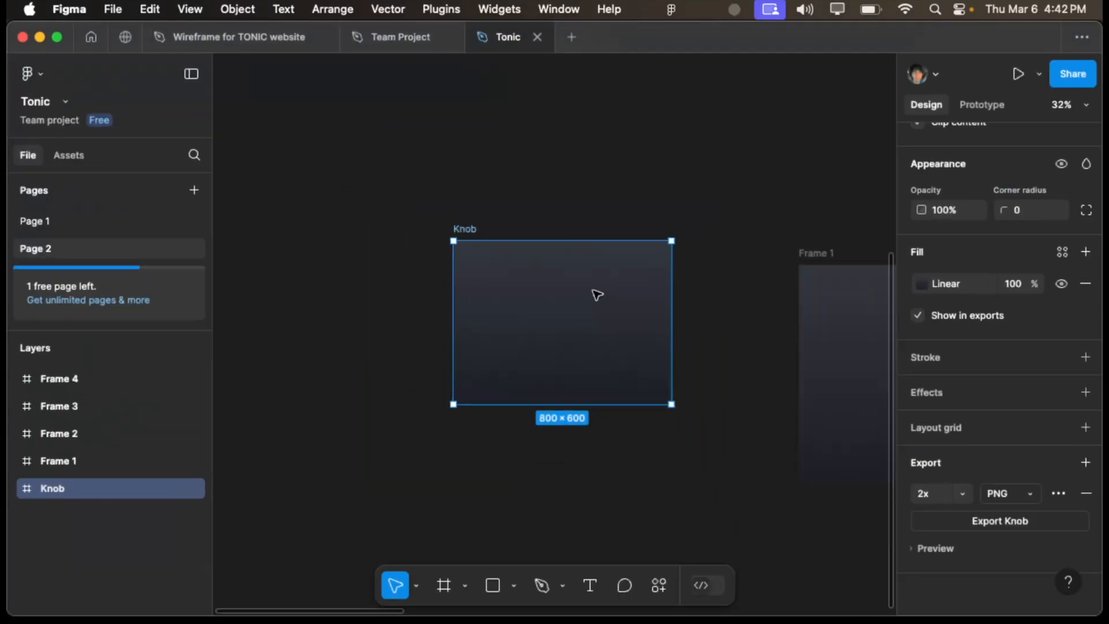
{"action": "scroll", "coordinate": [593, 289], "scroll_direction": "right", "scroll_amount": 12}
{"action": "scroll", "coordinate": [592, 289], "scroll_direction": "down", "scroll_amount": 2}
{"action": "scroll", "coordinate": [592, 290], "scroll_direction": "up", "scroll_amount": 2}
{"action": "scroll", "coordinate": [598, 295], "scroll_direction": "right", "scroll_amount": 6}
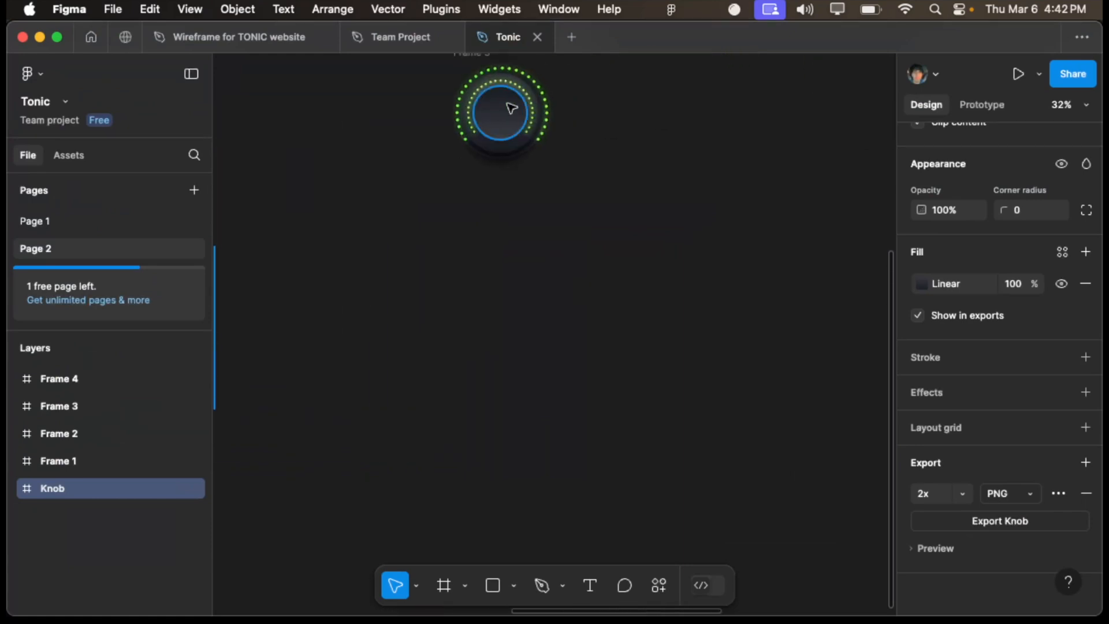
{"action": "scroll", "coordinate": [513, 106], "scroll_direction": "up", "scroll_amount": 3}
{"action": "scroll", "coordinate": [468, 275], "scroll_direction": "right", "scroll_amount": 5}
{"action": "scroll", "coordinate": [468, 275], "scroll_direction": "right", "scroll_amount": 3}
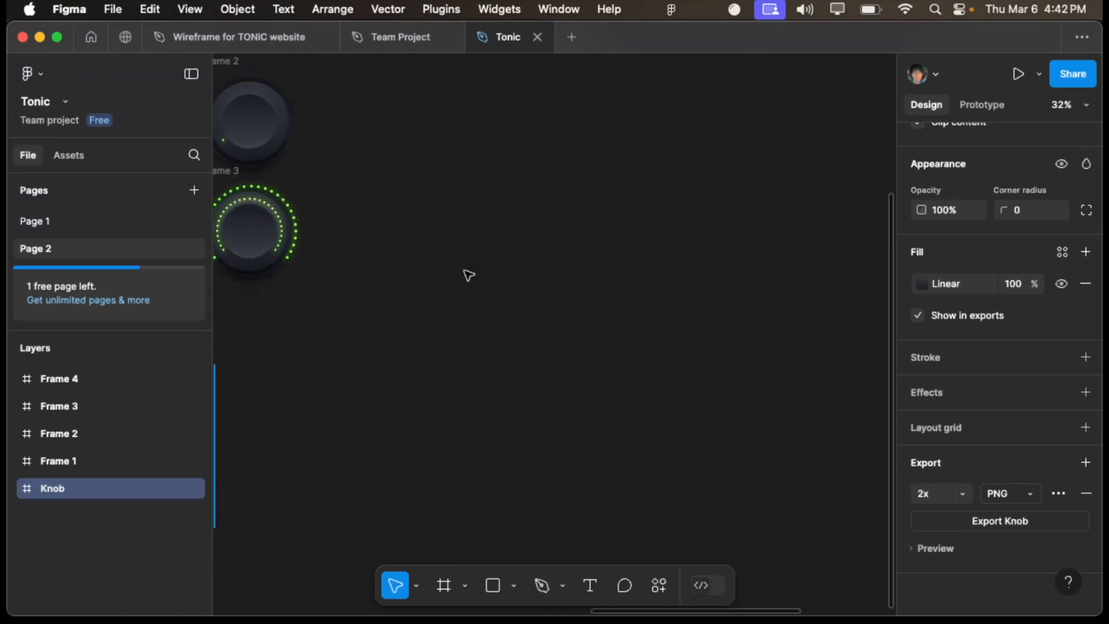
{"action": "scroll", "coordinate": [468, 275], "scroll_direction": "down", "scroll_amount": 5}
{"action": "scroll", "coordinate": [469, 275], "scroll_direction": "up", "scroll_amount": 3}
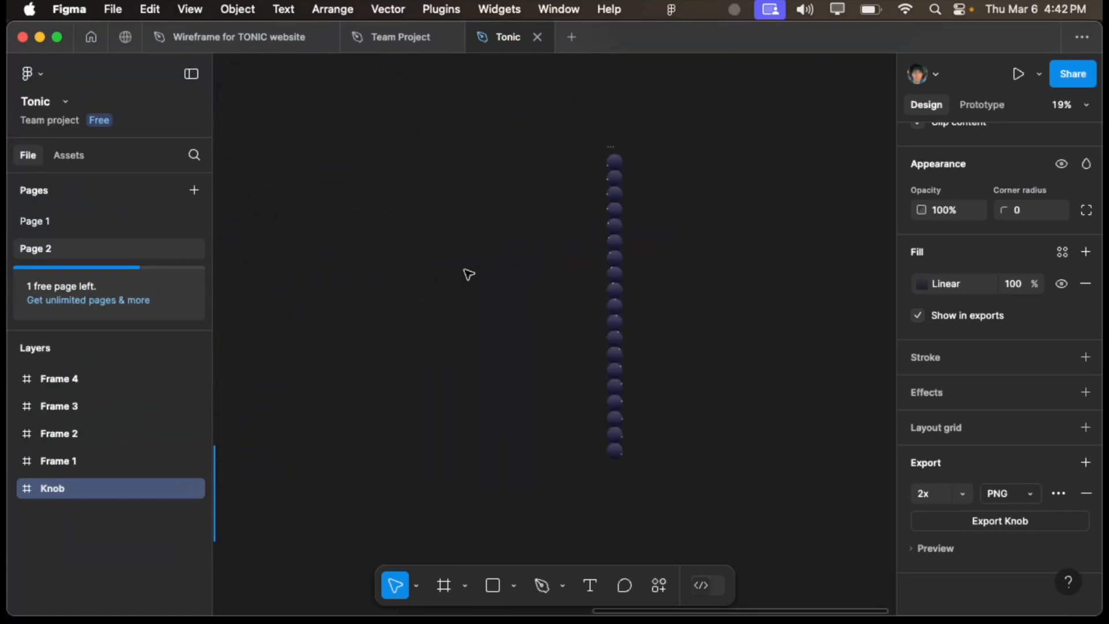
{"action": "scroll", "coordinate": [469, 274], "scroll_direction": "up", "scroll_amount": 5}
{"action": "scroll", "coordinate": [469, 275], "scroll_direction": "right", "scroll_amount": 5}
{"action": "scroll", "coordinate": [469, 275], "scroll_direction": "down", "scroll_amount": 2}
{"action": "scroll", "coordinate": [439, 297], "scroll_direction": "down", "scroll_amount": 2}
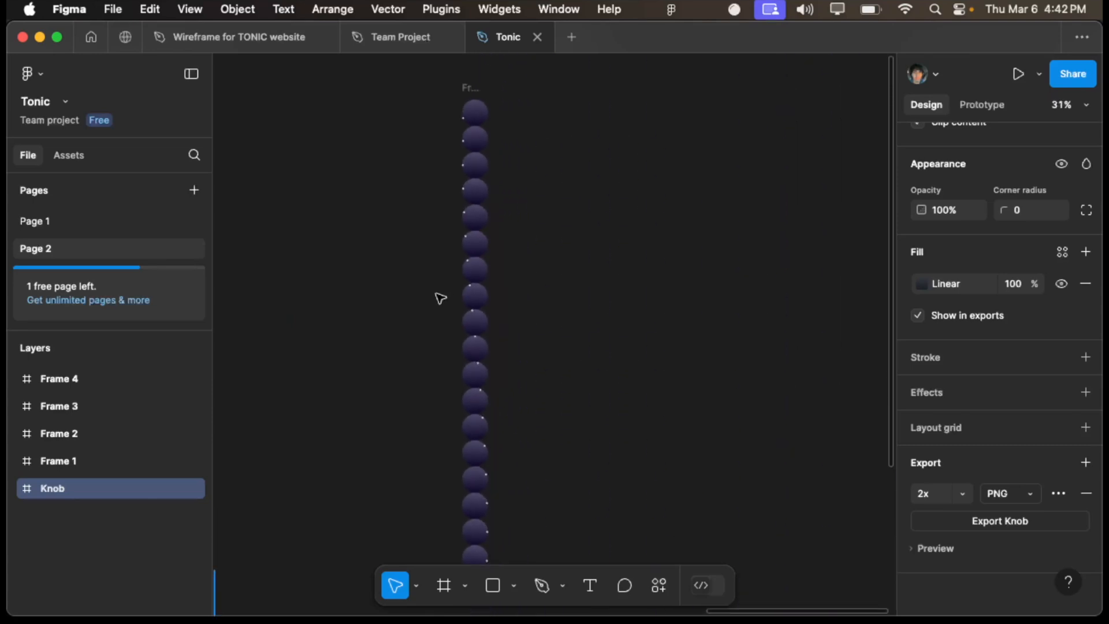
- Examine how the indicator dot rotates from one knob image to the next along the Frame 4 filmstrip
{"action": "scroll", "coordinate": [440, 298], "scroll_direction": "up", "scroll_amount": 2}
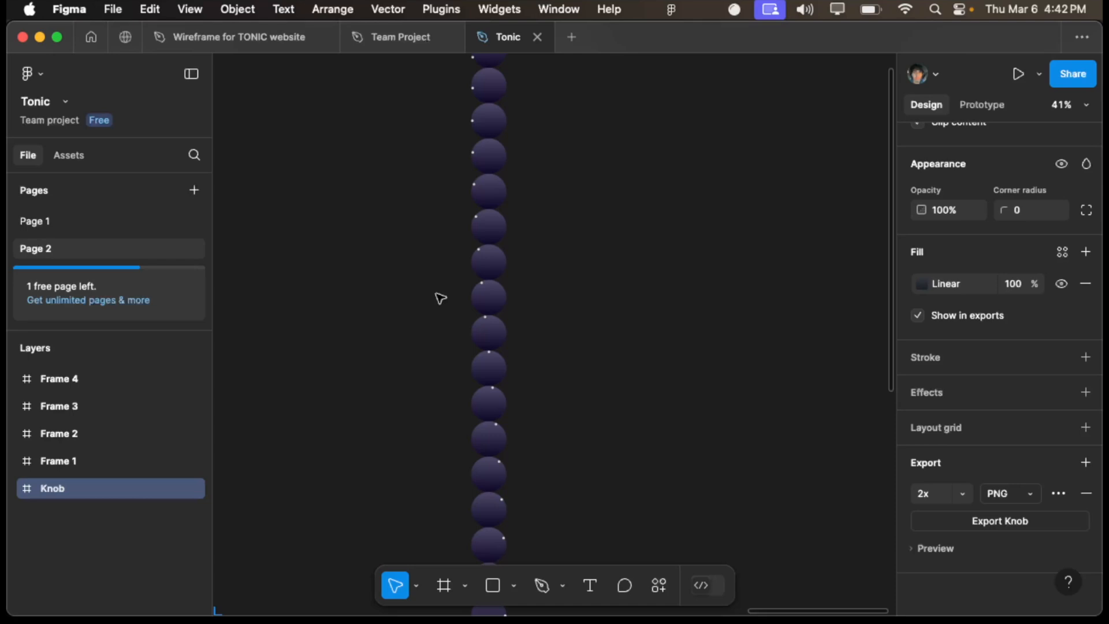
{"action": "scroll", "coordinate": [441, 298], "scroll_direction": "up", "scroll_amount": 6}
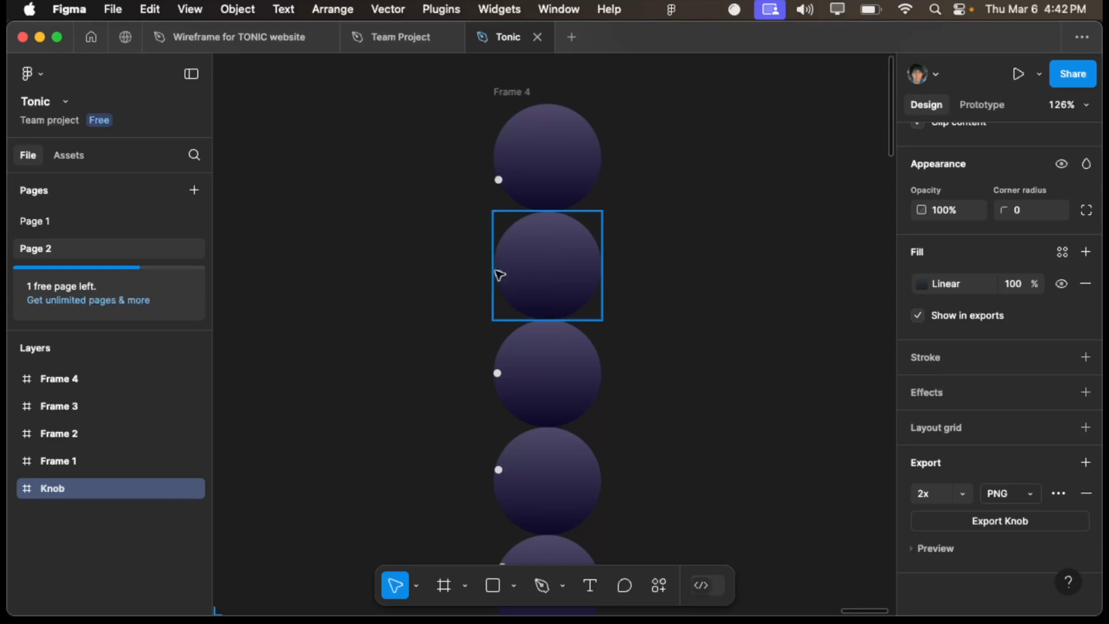
{"action": "scroll", "coordinate": [560, 439], "scroll_direction": "down", "scroll_amount": 5}
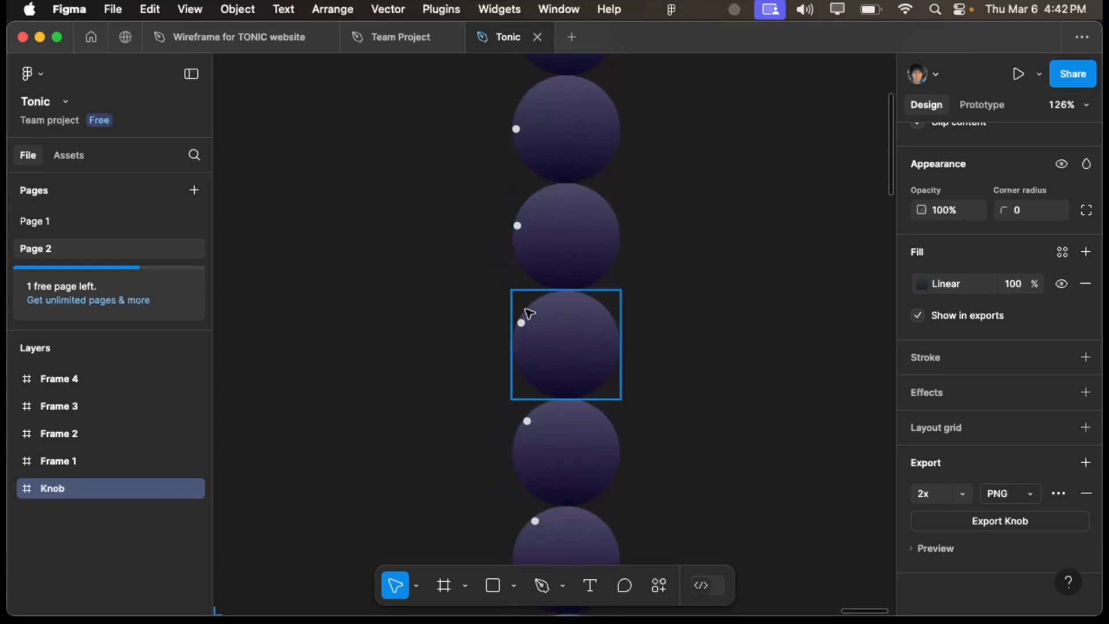
{"action": "scroll", "coordinate": [601, 378], "scroll_direction": "down", "scroll_amount": 5}
{"action": "scroll", "coordinate": [601, 378], "scroll_direction": "down", "scroll_amount": 5}
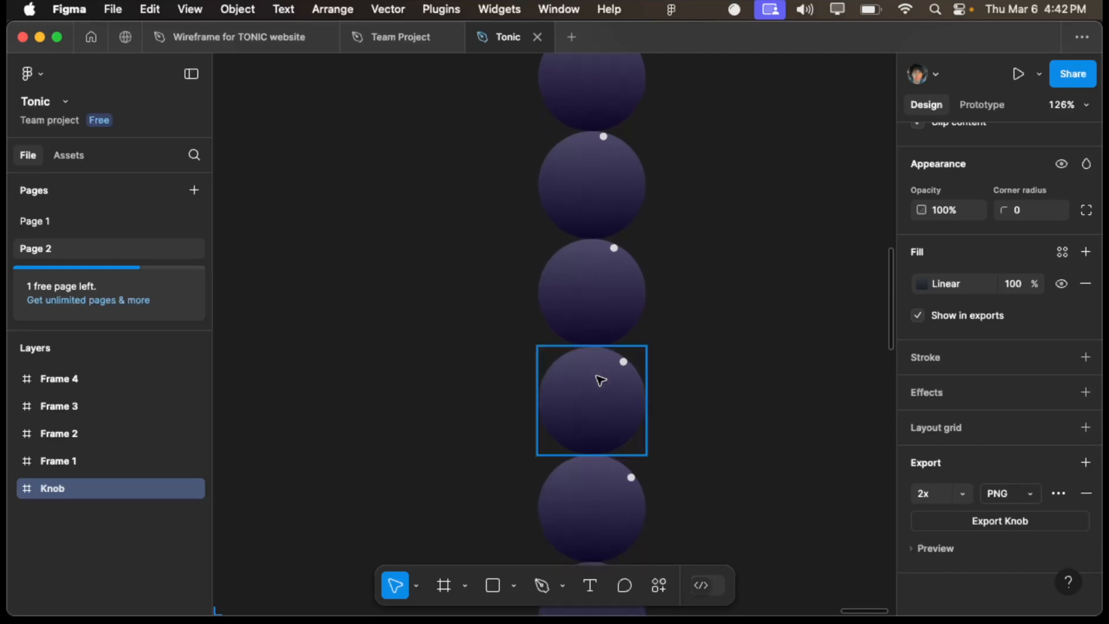
{"action": "scroll", "coordinate": [600, 380], "scroll_direction": "down", "scroll_amount": 2}
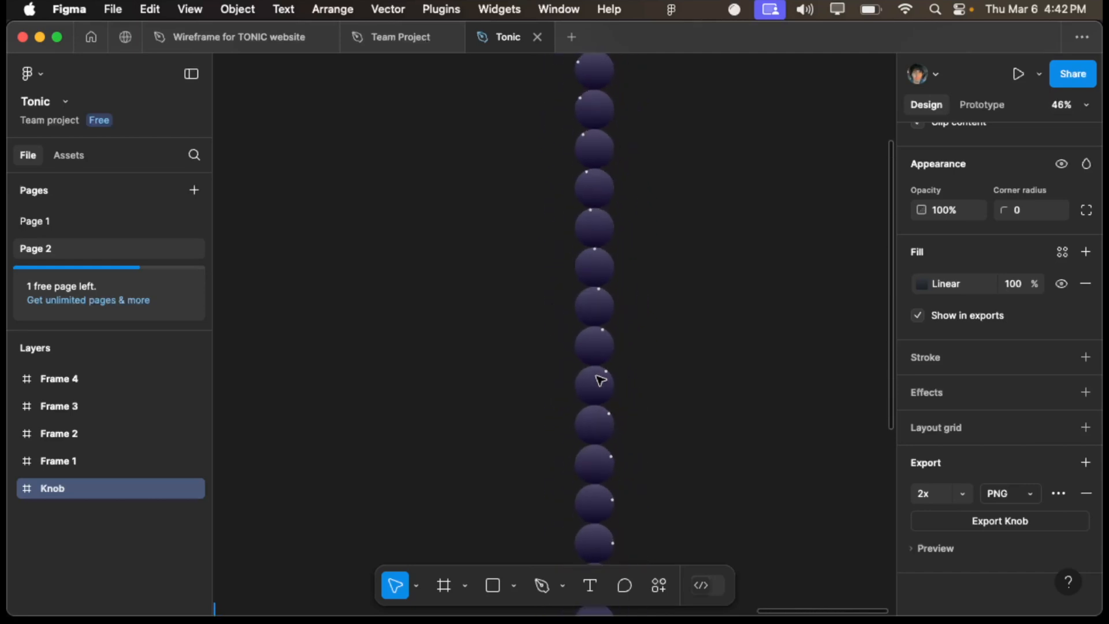
{"action": "scroll", "coordinate": [600, 380], "scroll_direction": "down", "scroll_amount": 6}
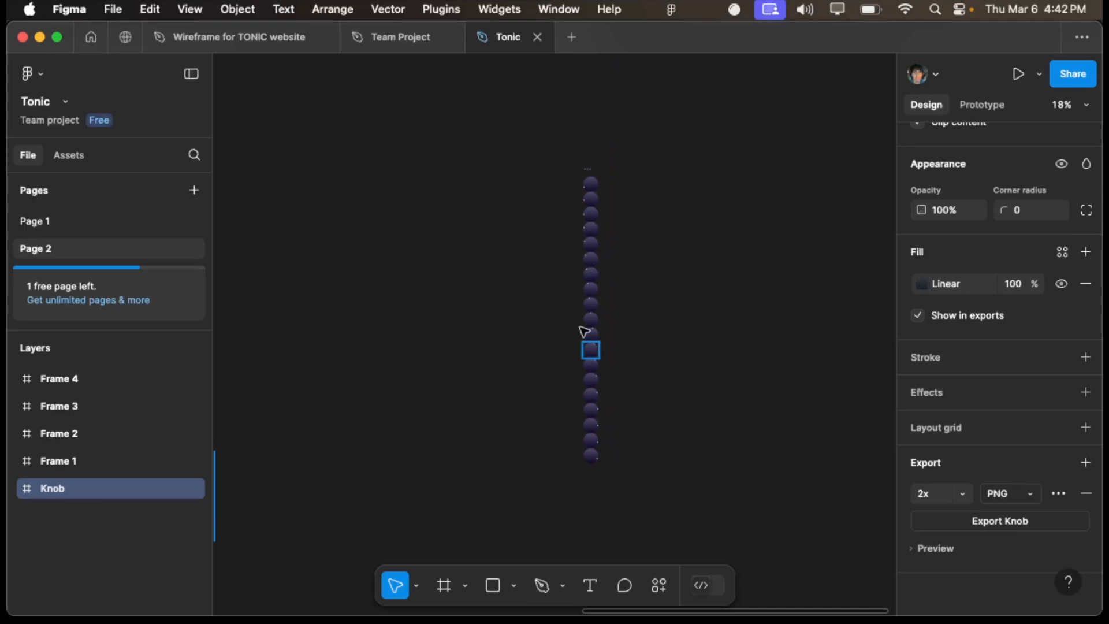
{"action": "scroll", "coordinate": [577, 168], "scroll_direction": "up", "scroll_amount": 3}
- Select the whole Frame 4 filmstrip and inspect its stacked knob images from first to last
{"action": "left_click_drag", "start_coordinate": [576, 166], "coordinate": [711, 551]}
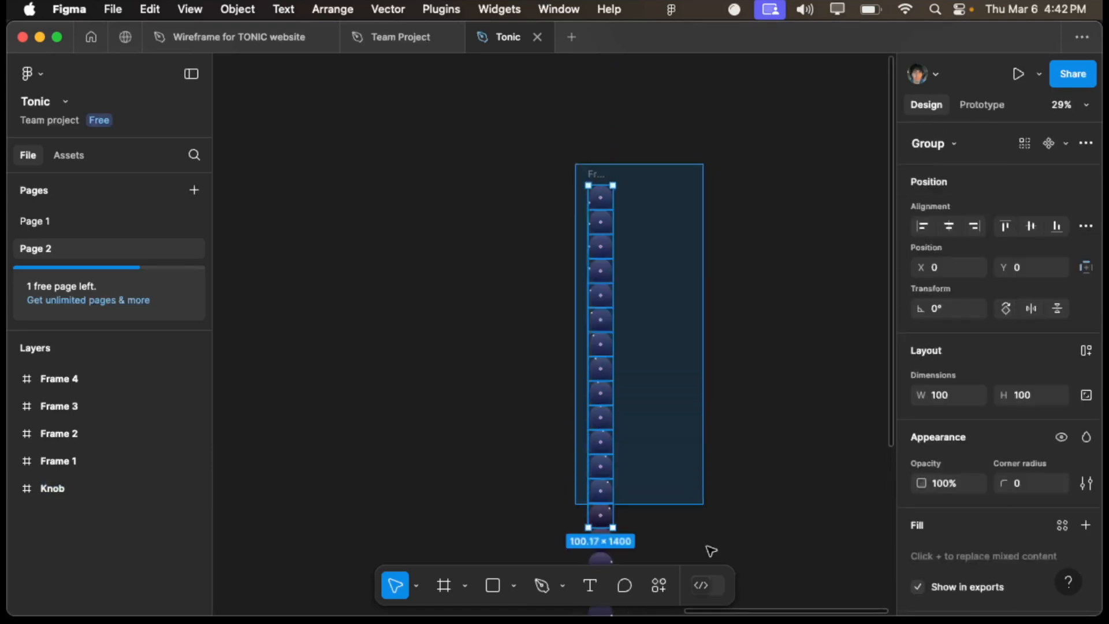
{"action": "key", "text": "shift+a"}
{"action": "scroll", "coordinate": [706, 329], "scroll_direction": "down", "scroll_amount": 4}
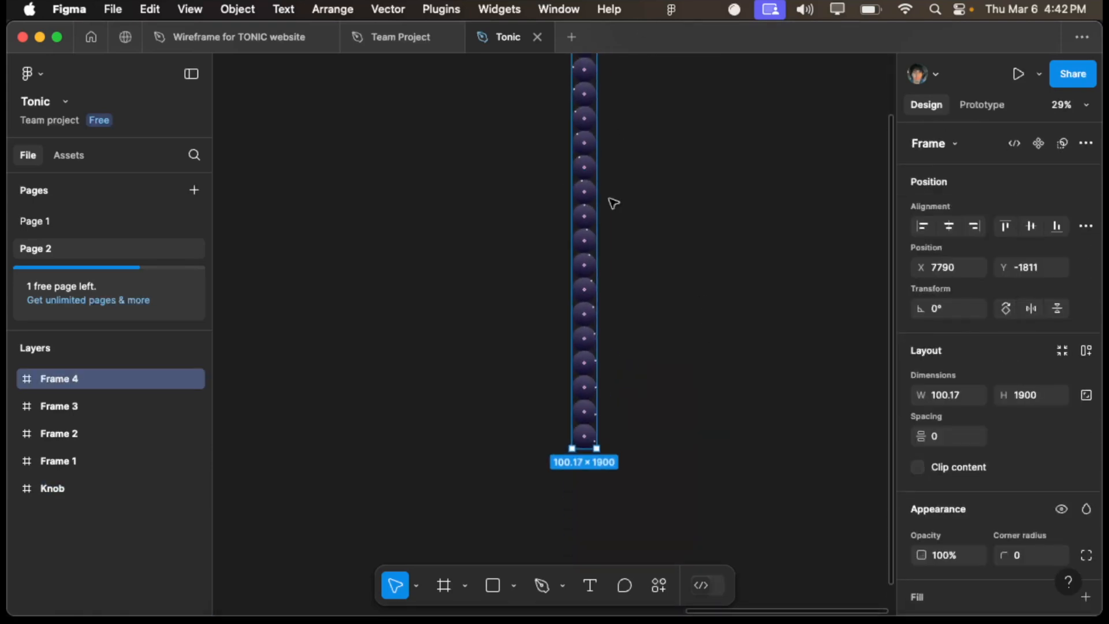
{"action": "scroll", "coordinate": [614, 204], "scroll_direction": "up", "scroll_amount": 4}
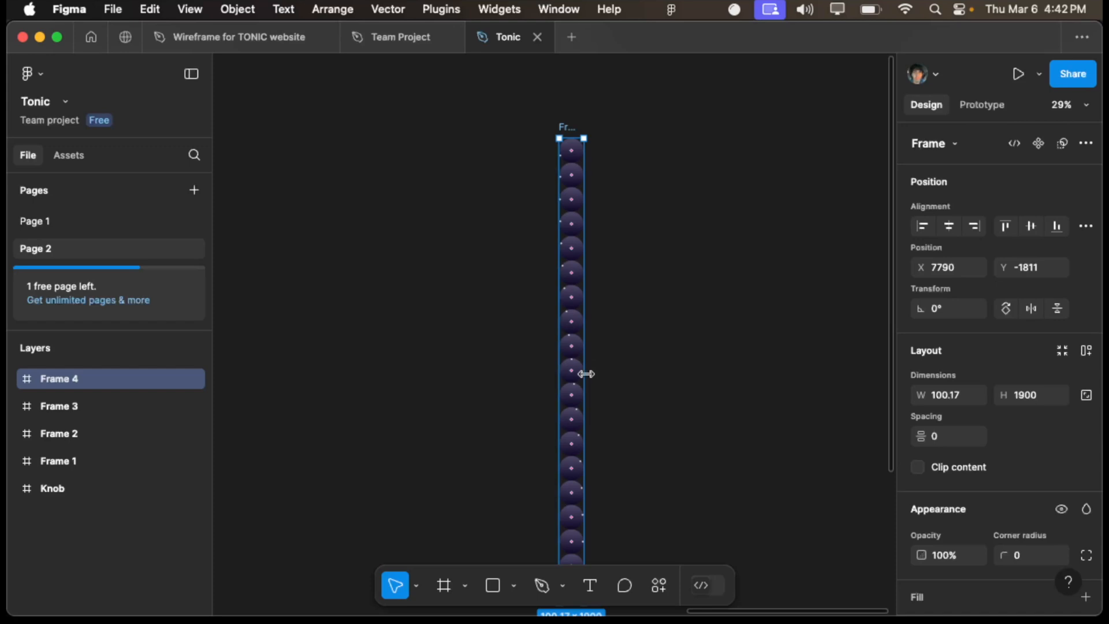
{"action": "scroll", "coordinate": [714, 293], "scroll_direction": "up", "scroll_amount": 5}
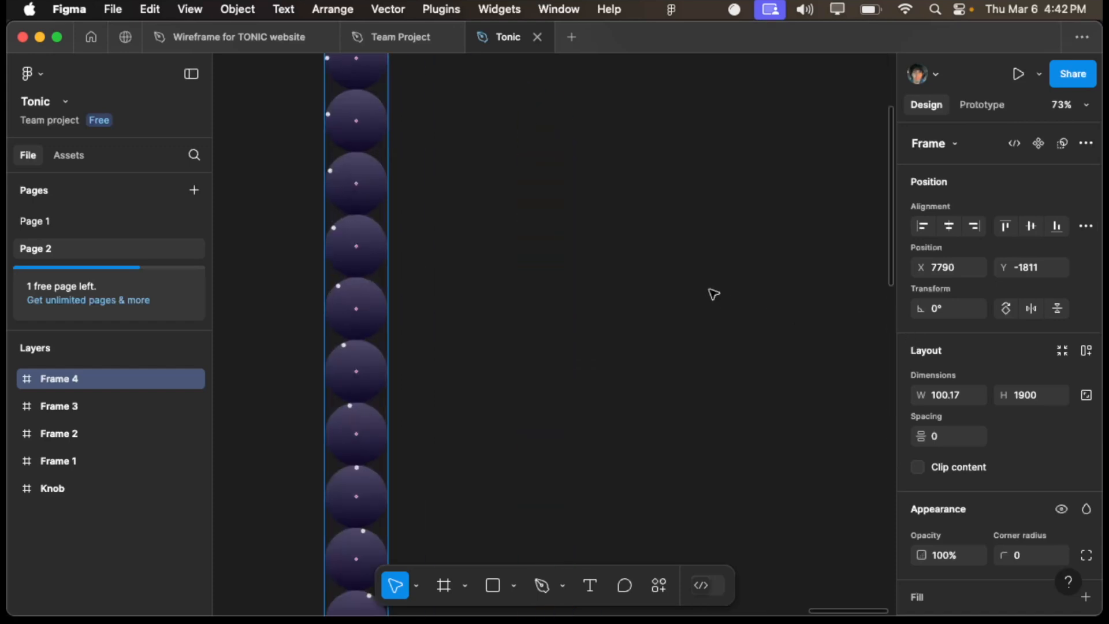
{"action": "scroll", "coordinate": [714, 294], "scroll_direction": "down", "scroll_amount": 3}
{"action": "scroll", "coordinate": [714, 294], "scroll_direction": "left", "scroll_amount": 5}
{"action": "scroll", "coordinate": [714, 294], "scroll_direction": "down", "scroll_amount": 3}
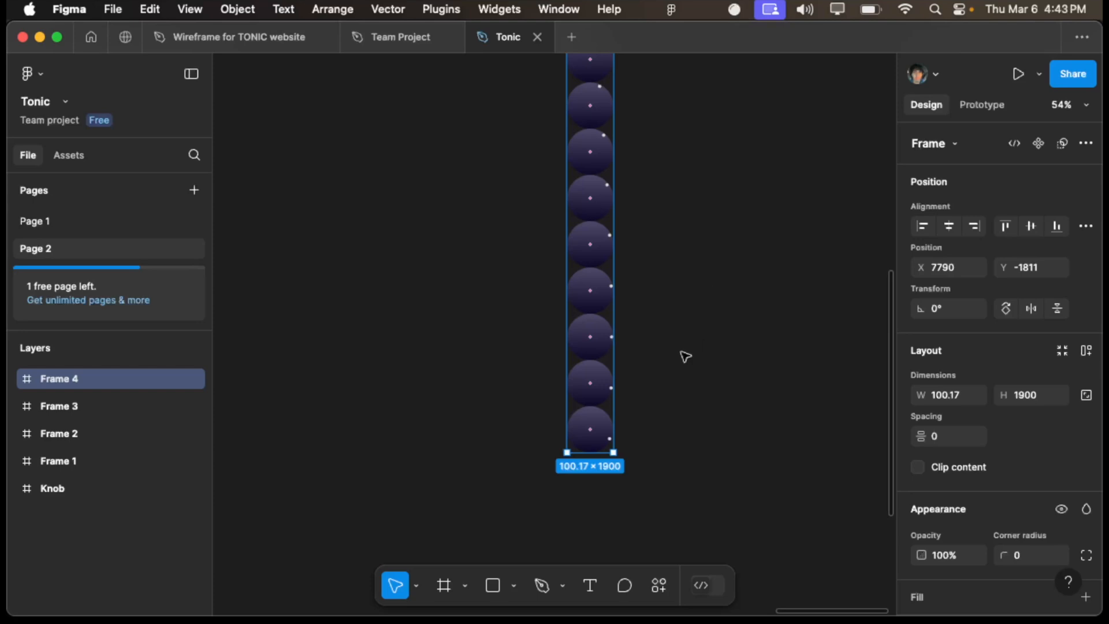
{"action": "scroll", "coordinate": [662, 415], "scroll_direction": "up", "scroll_amount": 3}
{"action": "scroll", "coordinate": [661, 415], "scroll_direction": "down", "scroll_amount": 2}
{"action": "scroll", "coordinate": [661, 415], "scroll_direction": "down", "scroll_amount": 3}
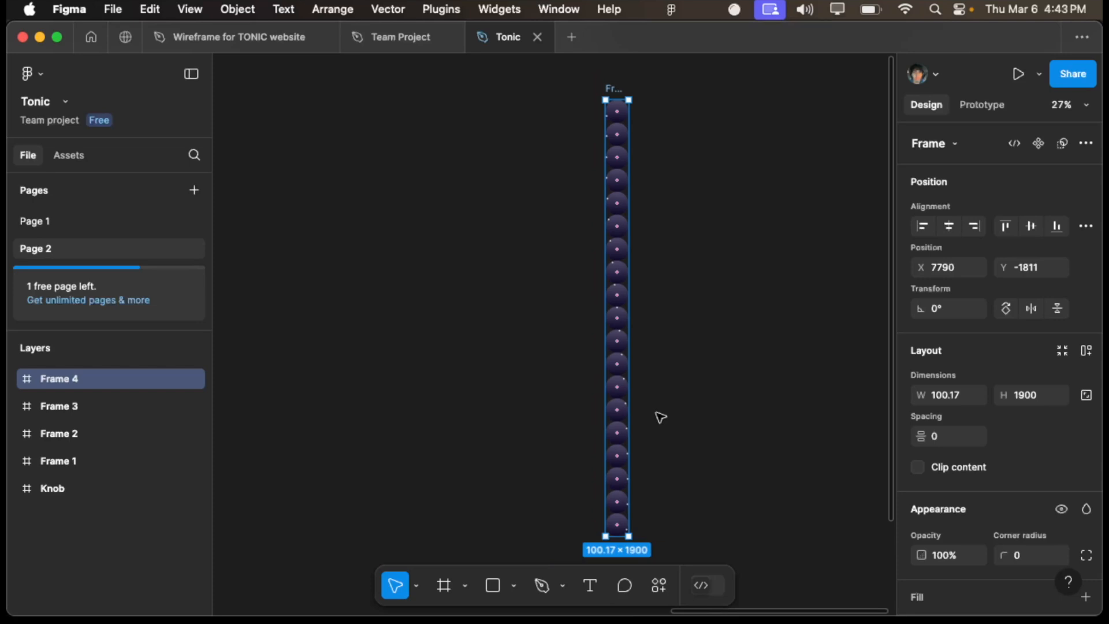
- Switch to HISE, close the interface preview, and select Knob1 to examine its filmstrip image and numStrips properties
{"action": "key", "text": "ctrl+Up"}
{"action": "left_click", "coordinate": [618, 329]}
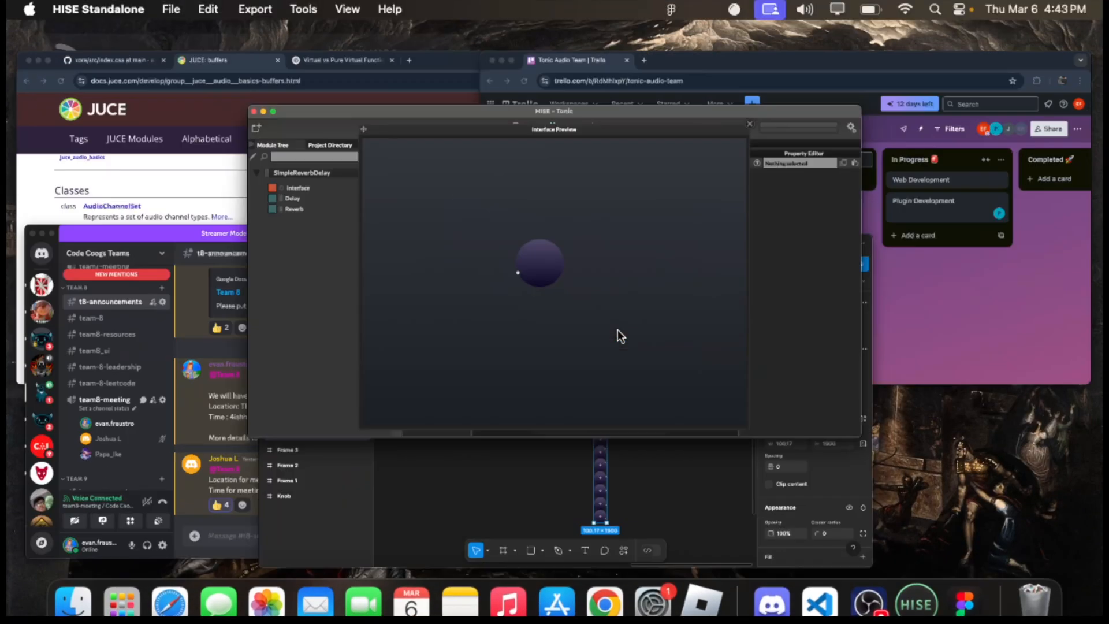
{"action": "left_click", "coordinate": [516, 307]}
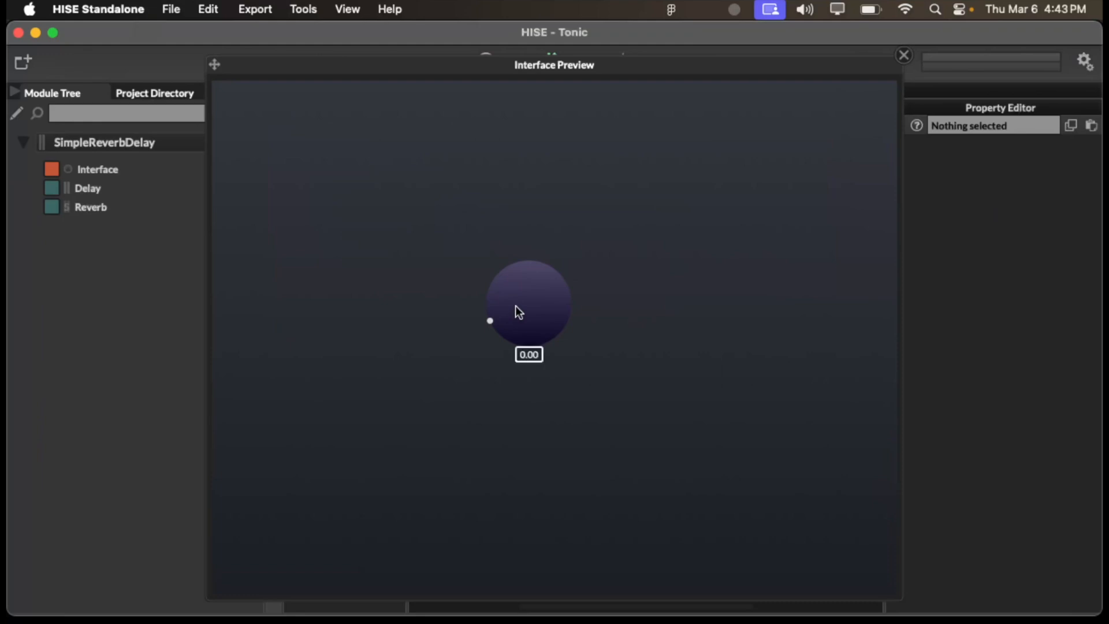
{"action": "left_click", "coordinate": [904, 56]}
{"action": "left_click", "coordinate": [342, 175]}
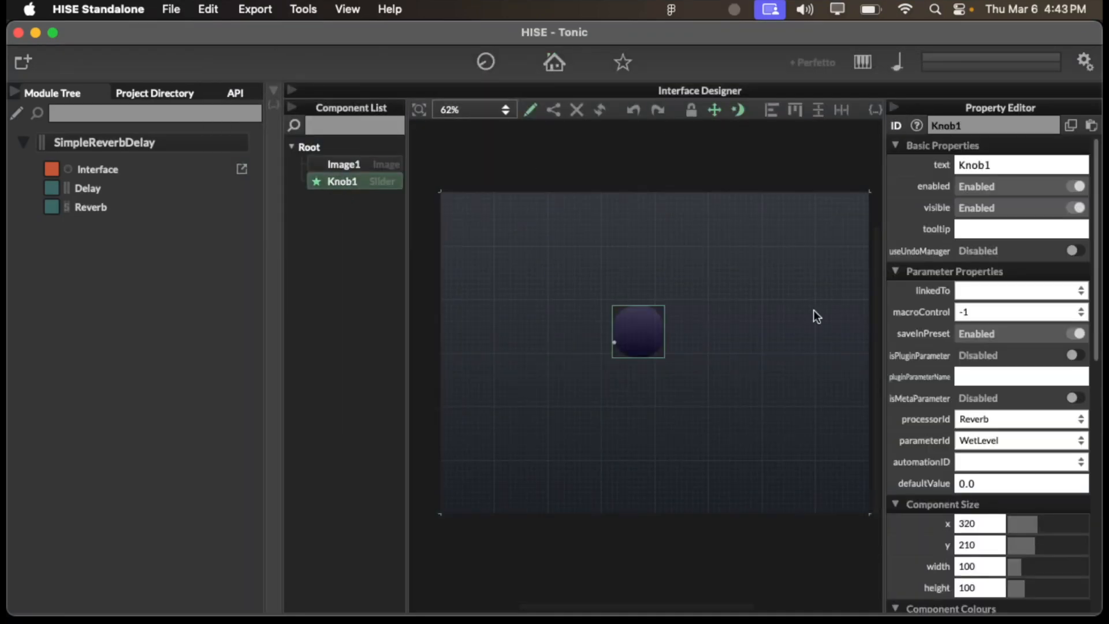
{"action": "scroll", "coordinate": [907, 366], "scroll_direction": "down", "scroll_amount": 5}
{"action": "scroll", "coordinate": [907, 366], "scroll_direction": "down", "scroll_amount": 2}
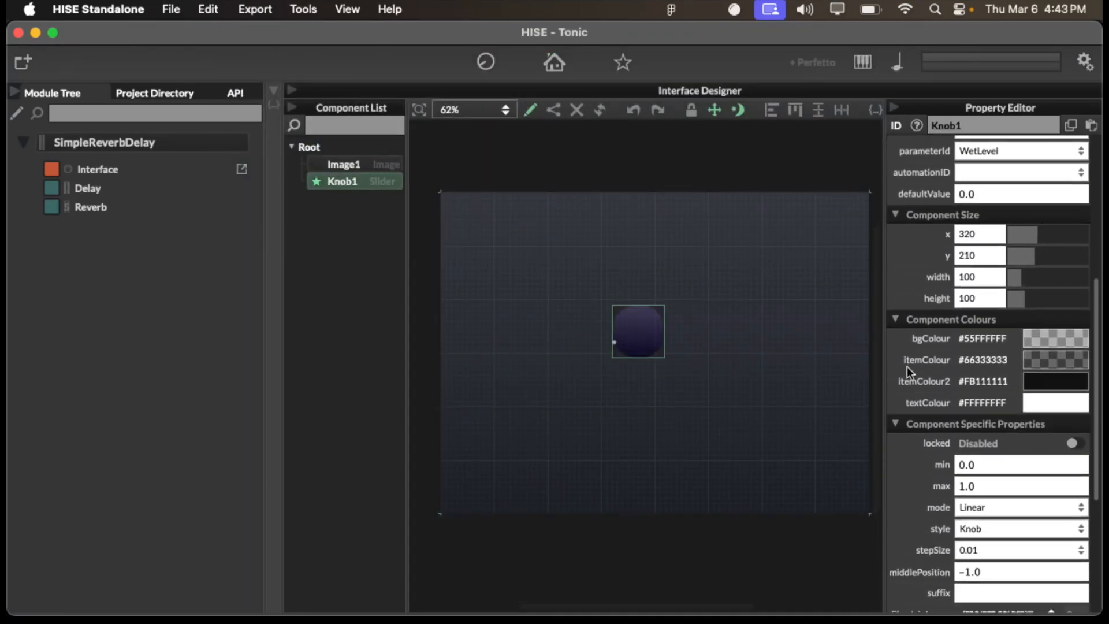
{"action": "scroll", "coordinate": [906, 466], "scroll_direction": "down", "scroll_amount": 6}
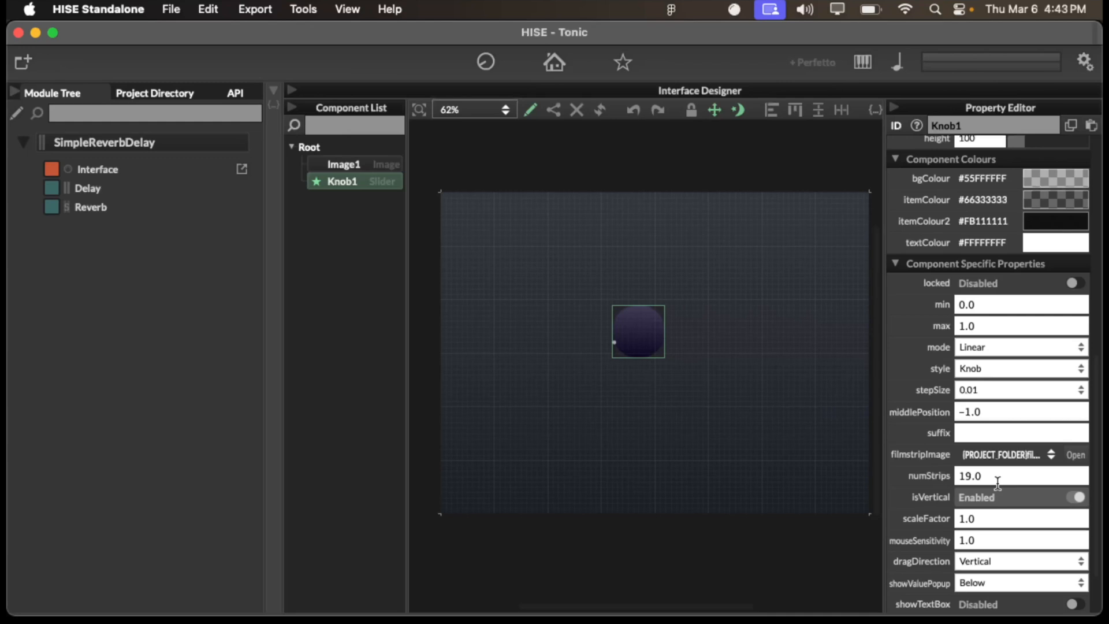
- Switch to Figma to compare the Frame 4 filmstrip with the numStrips setting, and return to Knob1 in HISE
{"action": "key", "text": "super+Tab"}
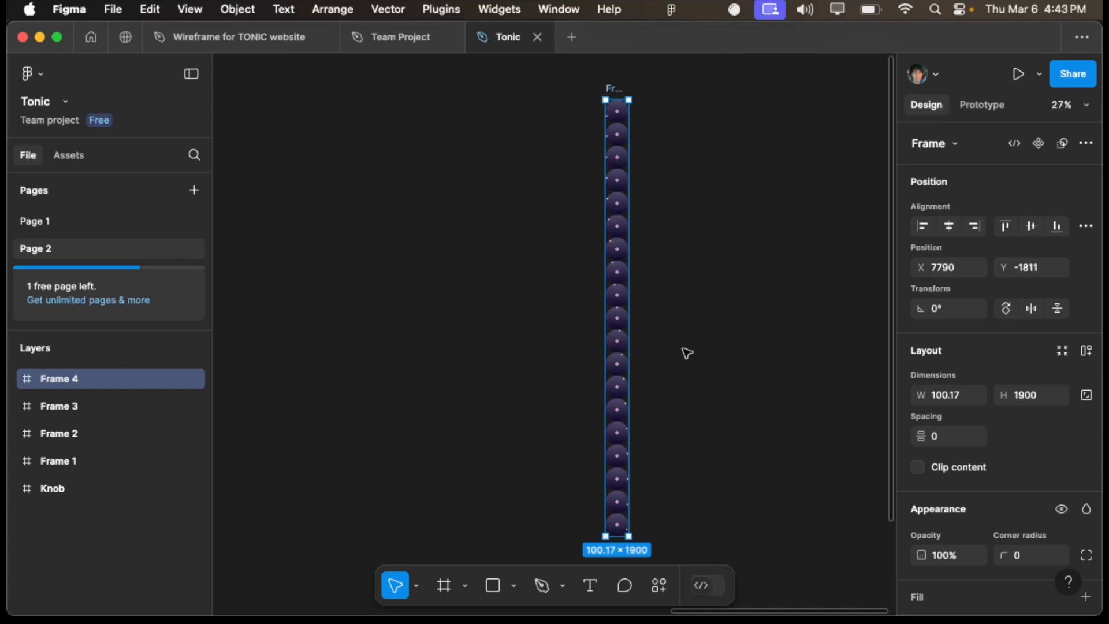
{"action": "scroll", "coordinate": [686, 352], "scroll_direction": "down", "scroll_amount": 2}
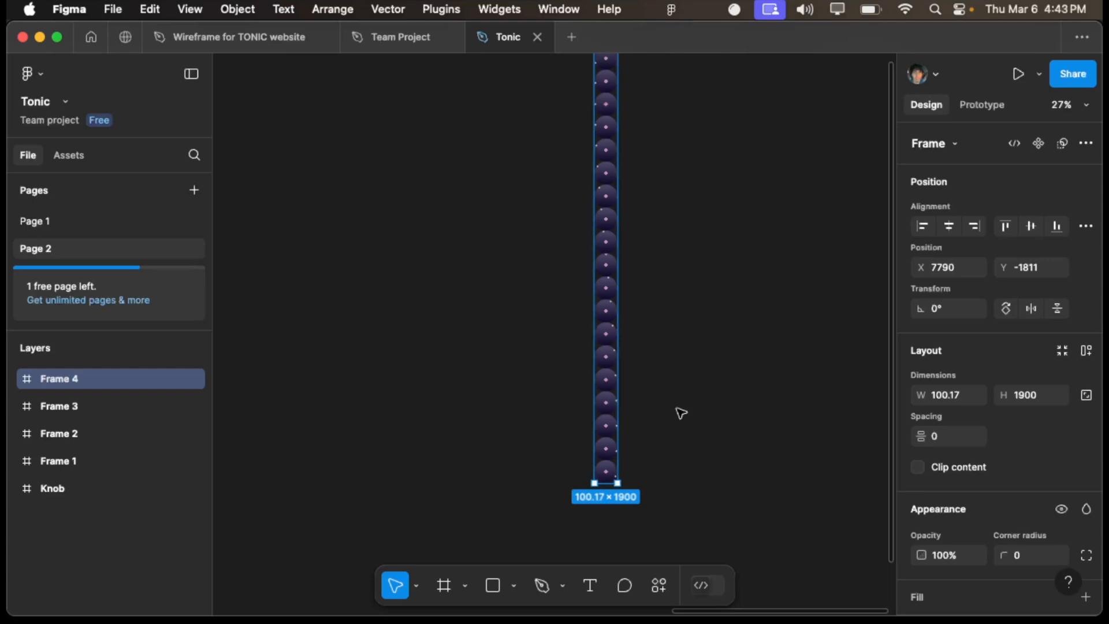
{"action": "key", "text": "ctrl+Up"}
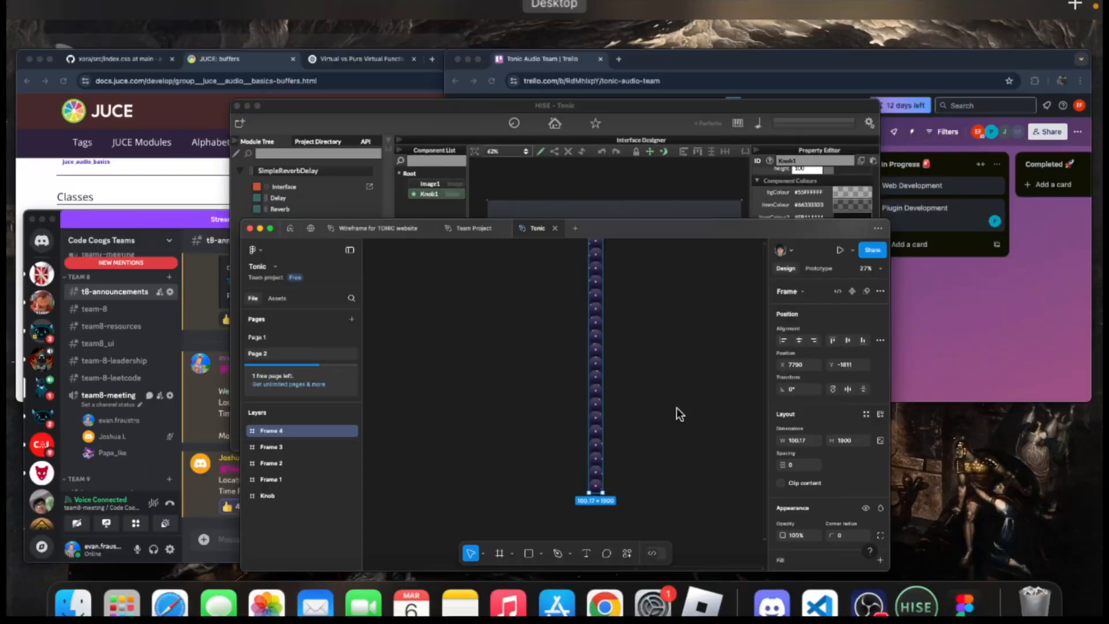
{"action": "left_click", "coordinate": [584, 322]}
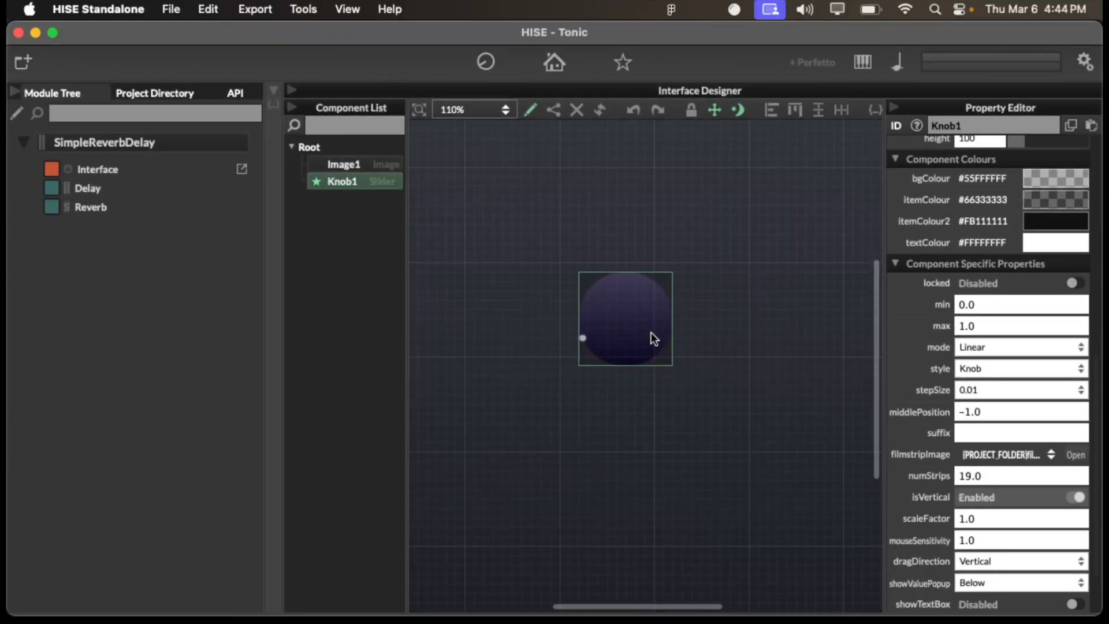
- Switch to Figma, look over the more detailed knob designs, and select the five layers of the knob in Frame 1
{"action": "key", "text": "ctrl+Up"}
{"action": "left_click", "coordinate": [549, 255]}
{"action": "scroll", "coordinate": [556, 261], "scroll_direction": "left", "scroll_amount": 5}
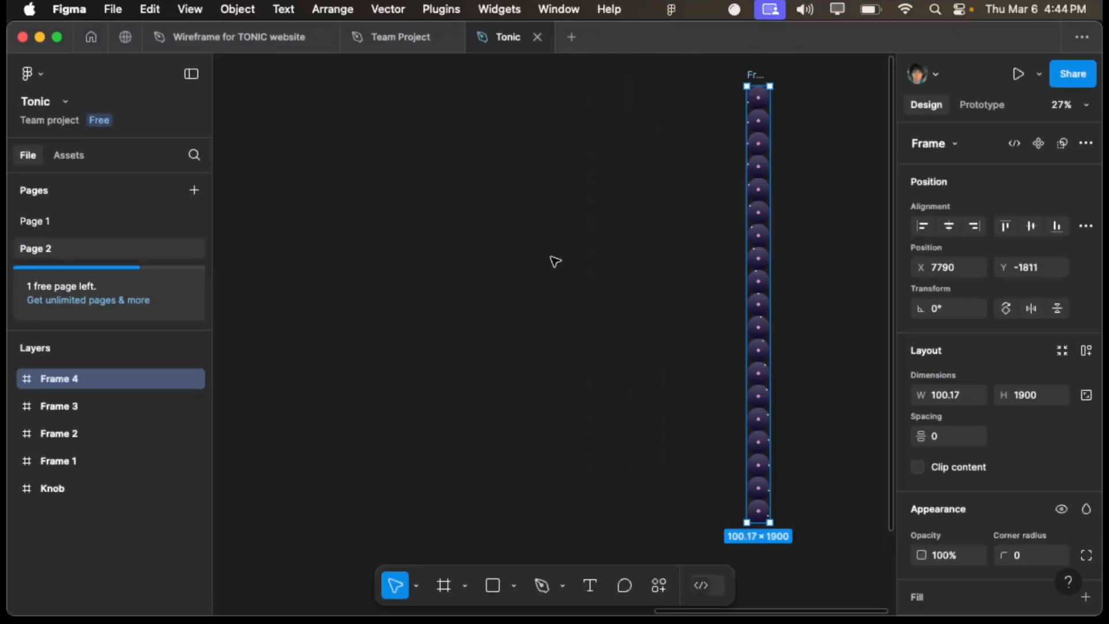
{"action": "scroll", "coordinate": [555, 261], "scroll_direction": "up", "scroll_amount": 5}
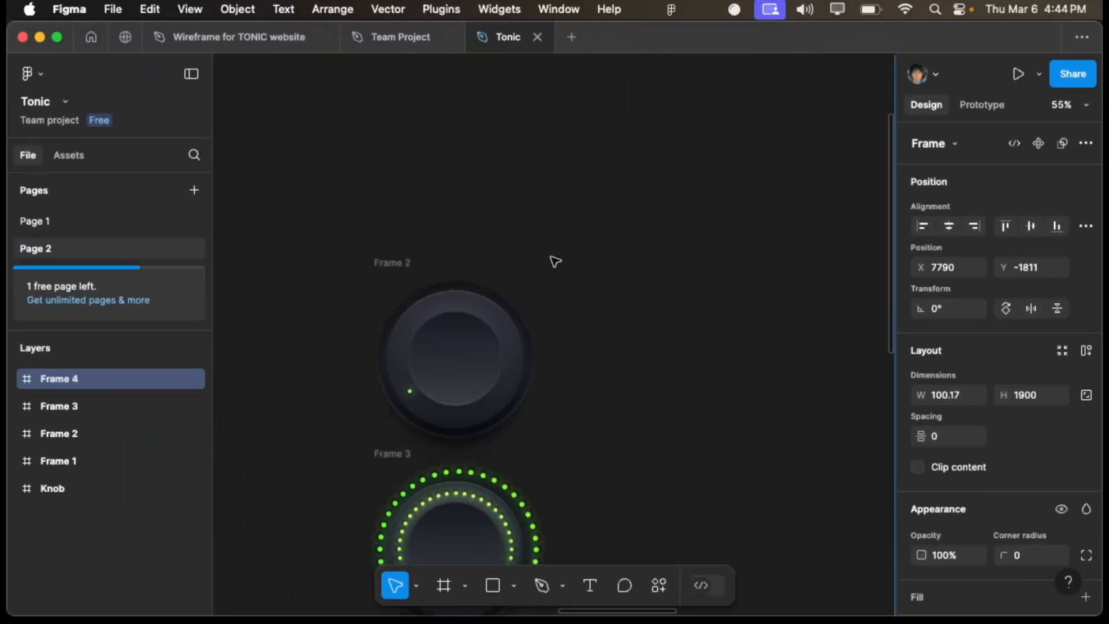
{"action": "scroll", "coordinate": [434, 322], "scroll_direction": "down", "scroll_amount": 5}
{"action": "left_click", "coordinate": [316, 442]}
{"action": "left_click_drag", "start_coordinate": [324, 320], "coordinate": [524, 405]}
{"action": "scroll", "coordinate": [525, 408], "scroll_direction": "left", "scroll_amount": 7}
{"action": "scroll", "coordinate": [524, 408], "scroll_direction": "down", "scroll_amount": 3}
{"action": "left_click_drag", "start_coordinate": [838, 216], "coordinate": [366, 491]}
{"action": "key", "text": "shift+2"}
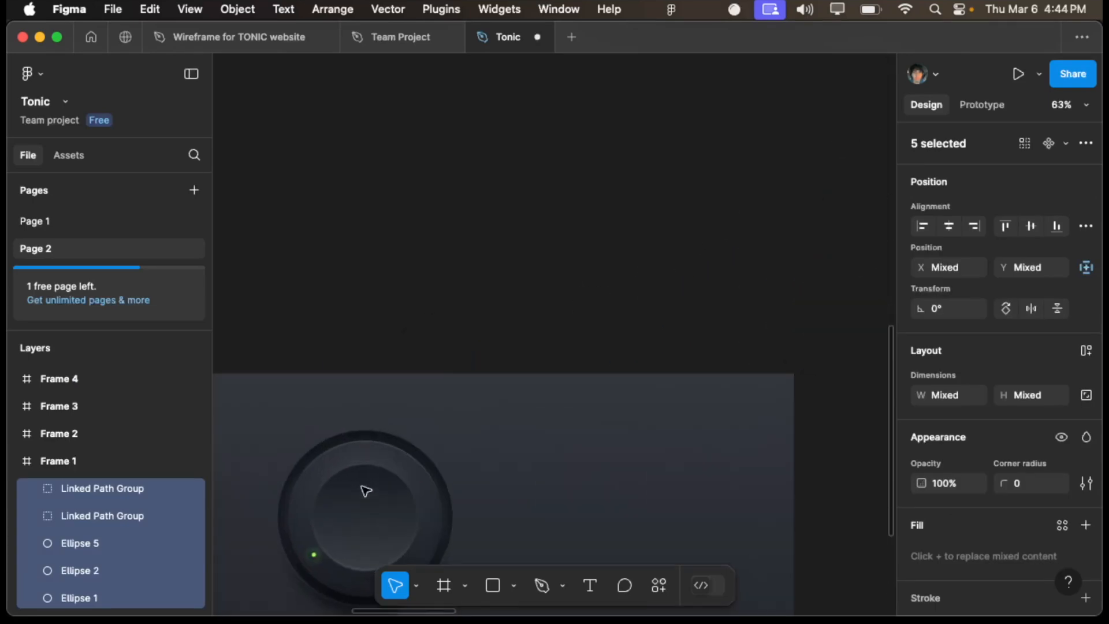
- Duplicate the five layers of the Frame 1 knob and place the copy directly below the original
{"action": "left_click", "coordinate": [271, 595]}
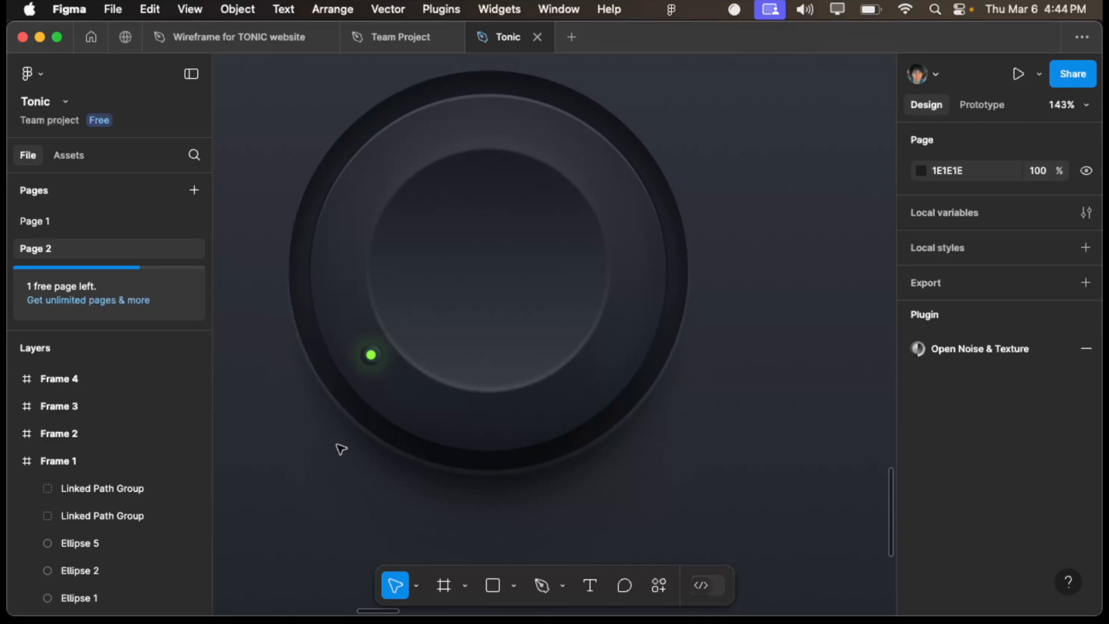
{"action": "scroll", "coordinate": [707, 370], "scroll_direction": "down", "scroll_amount": 5}
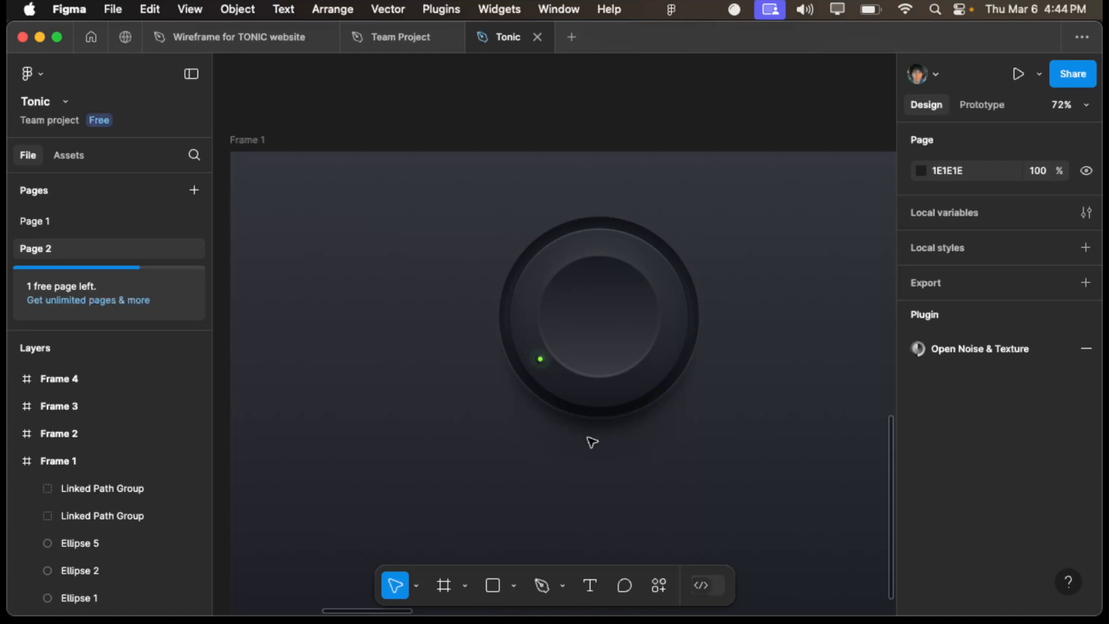
{"action": "left_click_drag", "start_coordinate": [442, 210], "coordinate": [917, 478]}
{"action": "left_click_drag", "start_coordinate": [597, 335], "coordinate": [597, 560]}
{"action": "scroll", "coordinate": [673, 502], "scroll_direction": "up", "scroll_amount": 5}
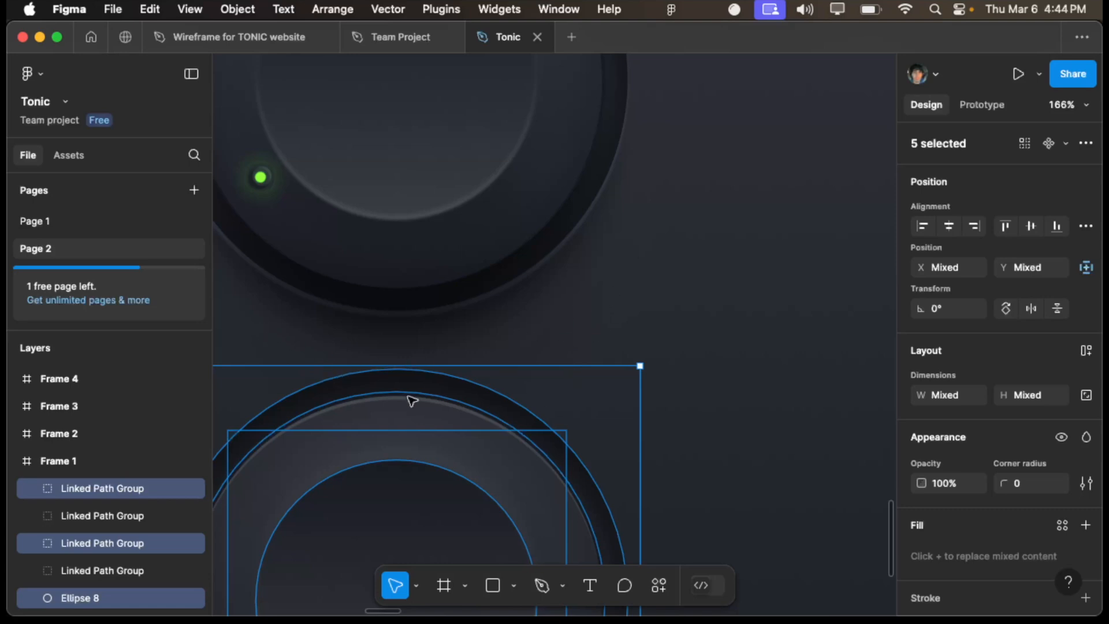
- Undo the duplication of the knob layers in Frame 1 and clear the selection
{"action": "scroll", "coordinate": [409, 399], "scroll_direction": "down", "scroll_amount": 5}
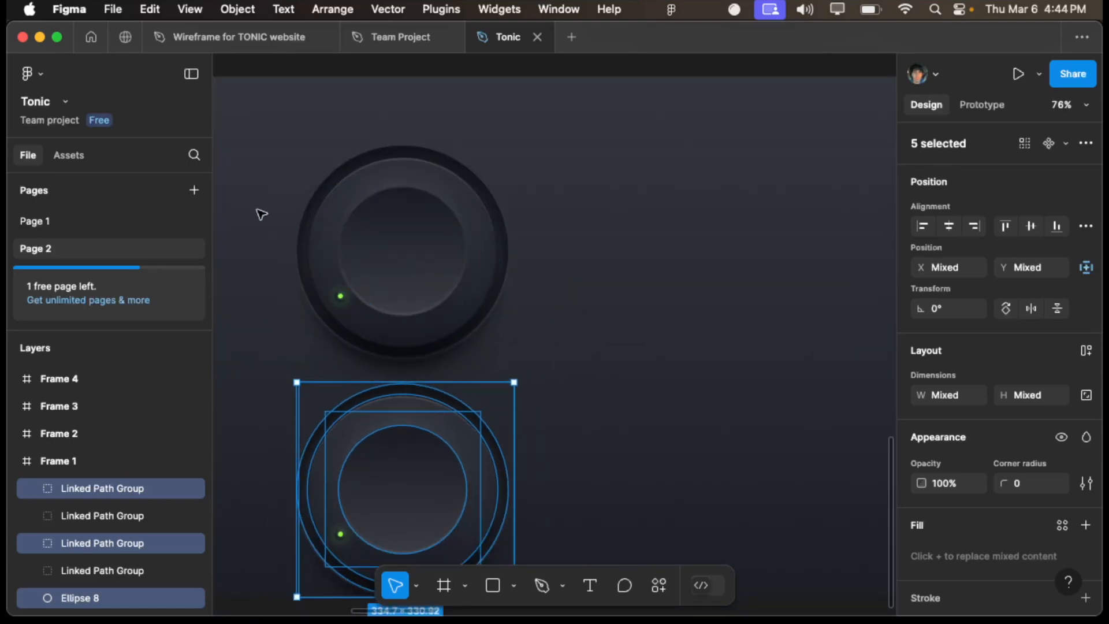
{"action": "key", "text": "cmd+z"}
{"action": "left_click", "coordinate": [409, 443]}
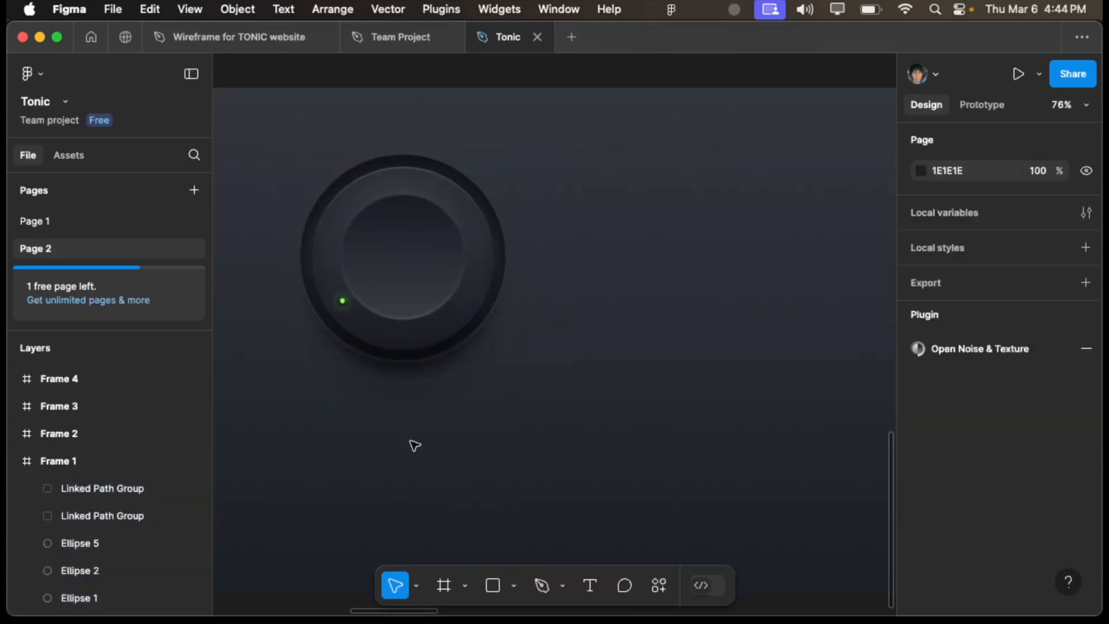
- Select the Frame 4 filmstrip on the canvas and examine its PNG export settings
{"action": "scroll", "coordinate": [415, 445], "scroll_direction": "down", "scroll_amount": 5}
{"action": "scroll", "coordinate": [415, 446], "scroll_direction": "right", "scroll_amount": 15}
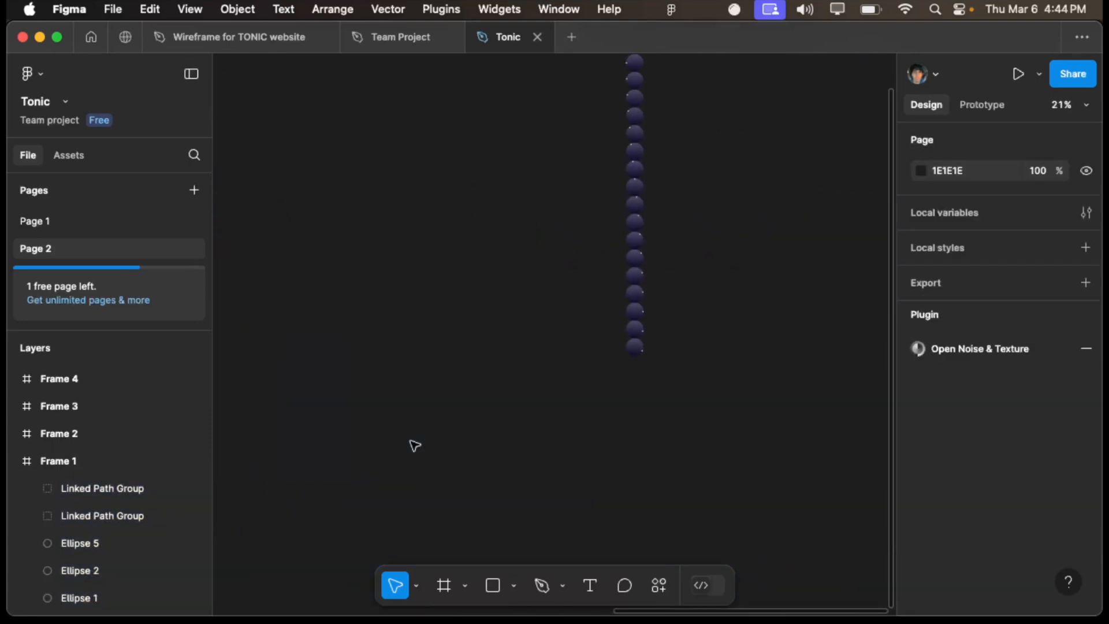
{"action": "scroll", "coordinate": [413, 445], "scroll_direction": "up", "scroll_amount": 3}
{"action": "left_click_drag", "start_coordinate": [520, 121], "coordinate": [663, 540]}
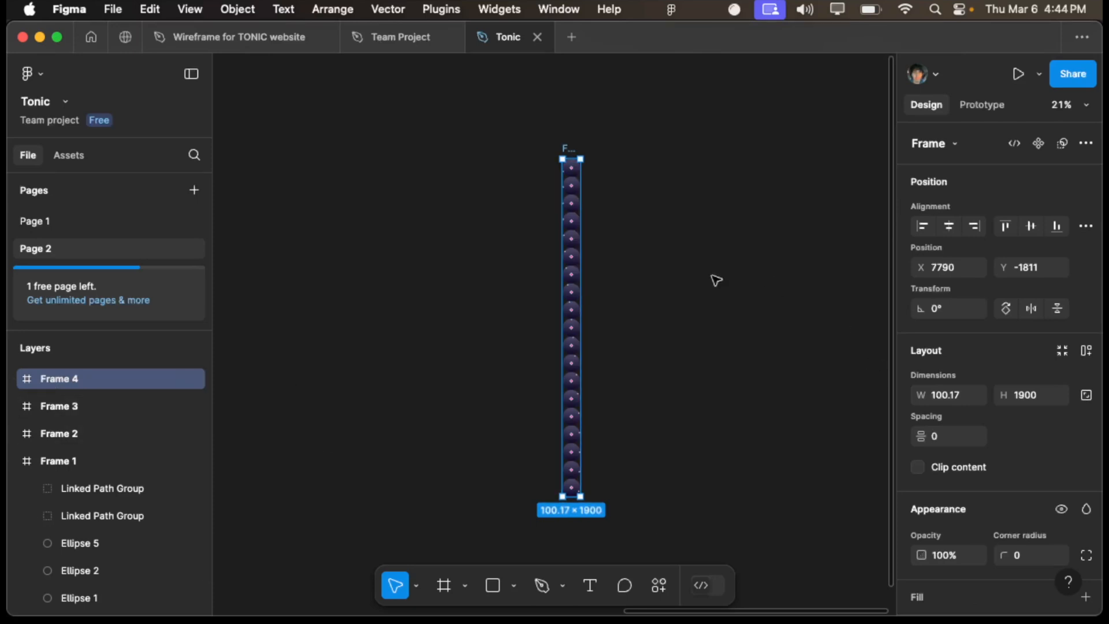
{"action": "scroll", "coordinate": [931, 460], "scroll_direction": "down", "scroll_amount": 10}
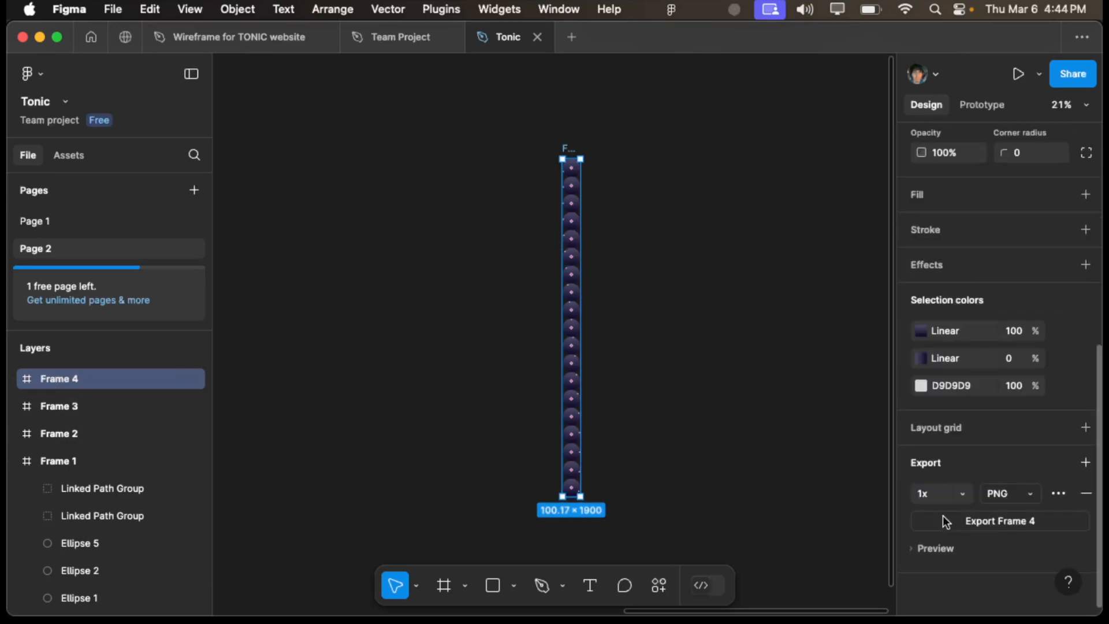
- Switch to HISE and open a Finder window over it
{"action": "key", "text": "ctrl+Up"}
{"action": "left_click", "coordinate": [494, 283]}
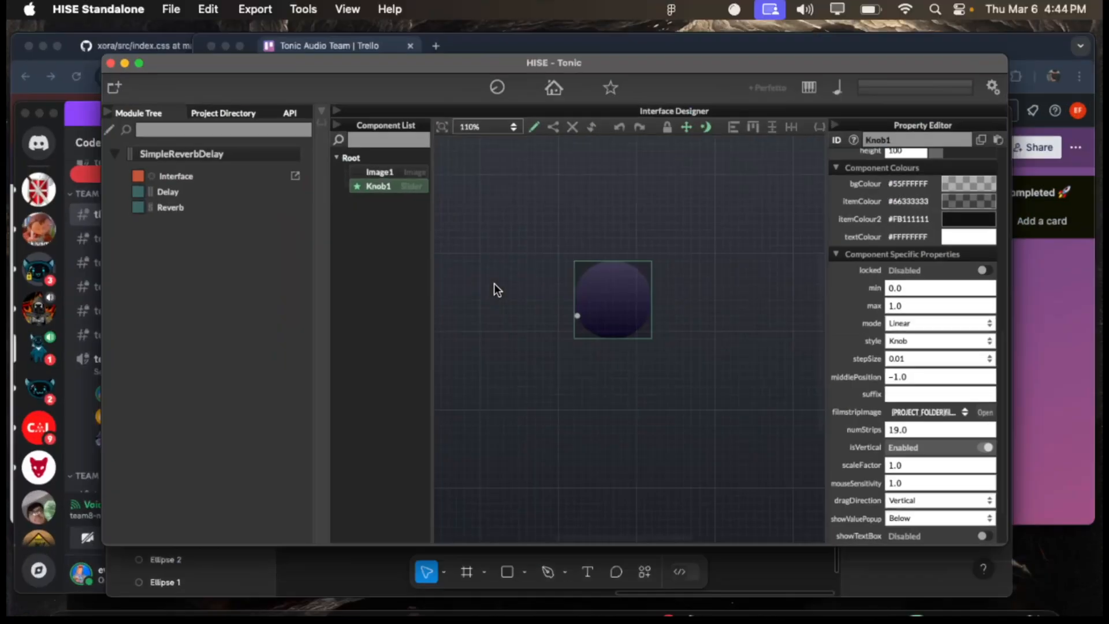
{"action": "key", "text": "super+space"}
{"action": "type", "text": "fin"}
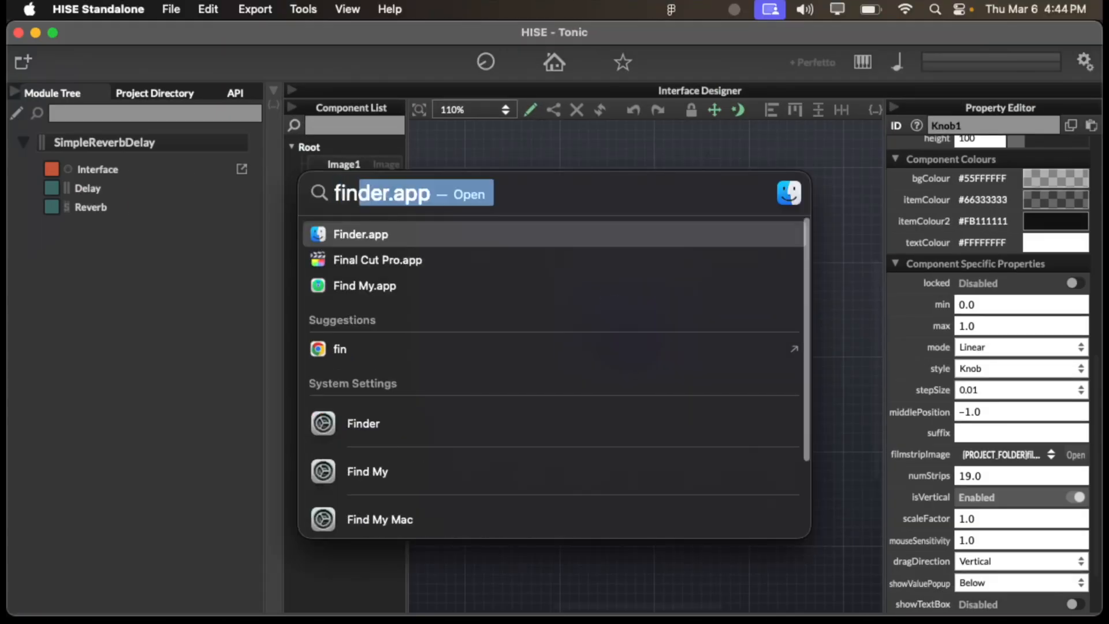
{"action": "key", "text": "Return"}
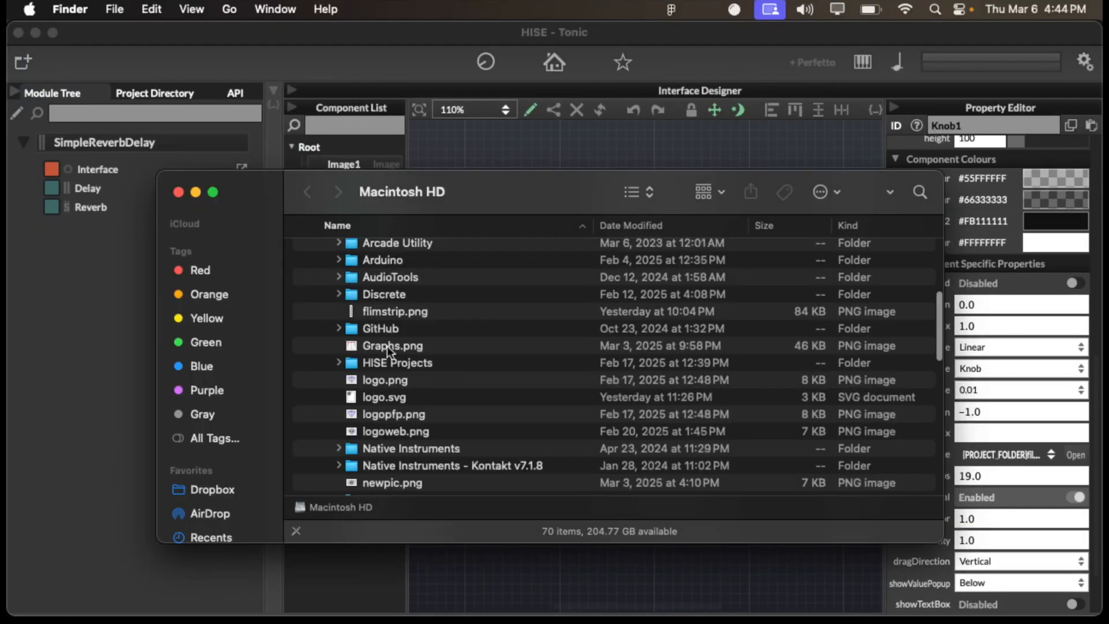
- Browse to the HISE Projects folder, look over the image files in its Images folder, and close the Finder window
{"action": "scroll", "coordinate": [348, 320], "scroll_direction": "up", "scroll_amount": 5}
{"action": "scroll", "coordinate": [349, 321], "scroll_direction": "down", "scroll_amount": 12}
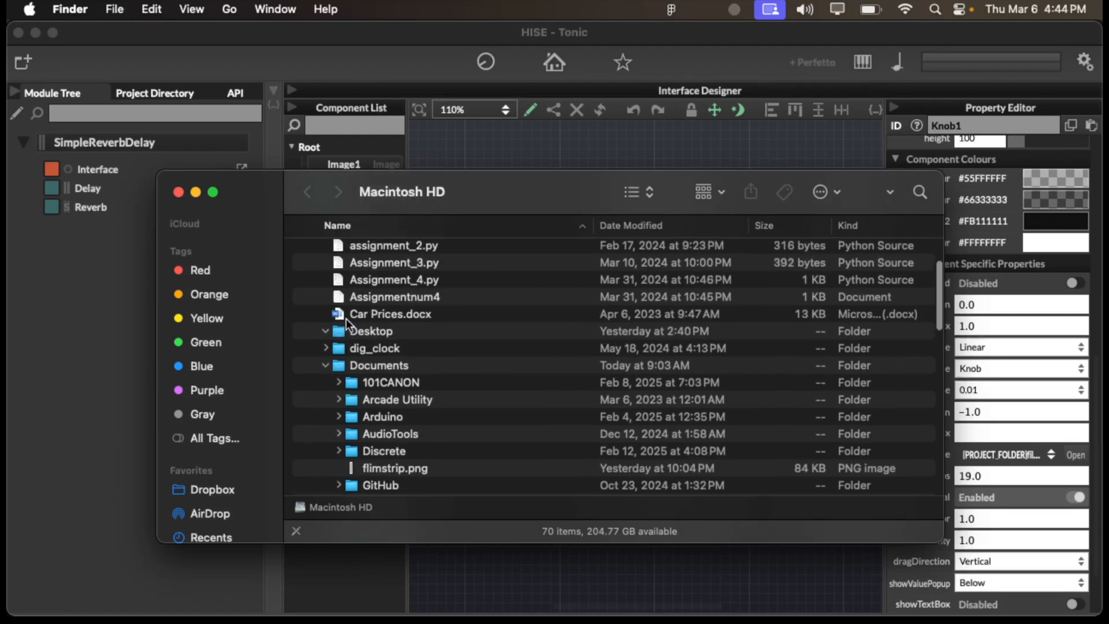
{"action": "scroll", "coordinate": [347, 318], "scroll_direction": "up", "scroll_amount": 10}
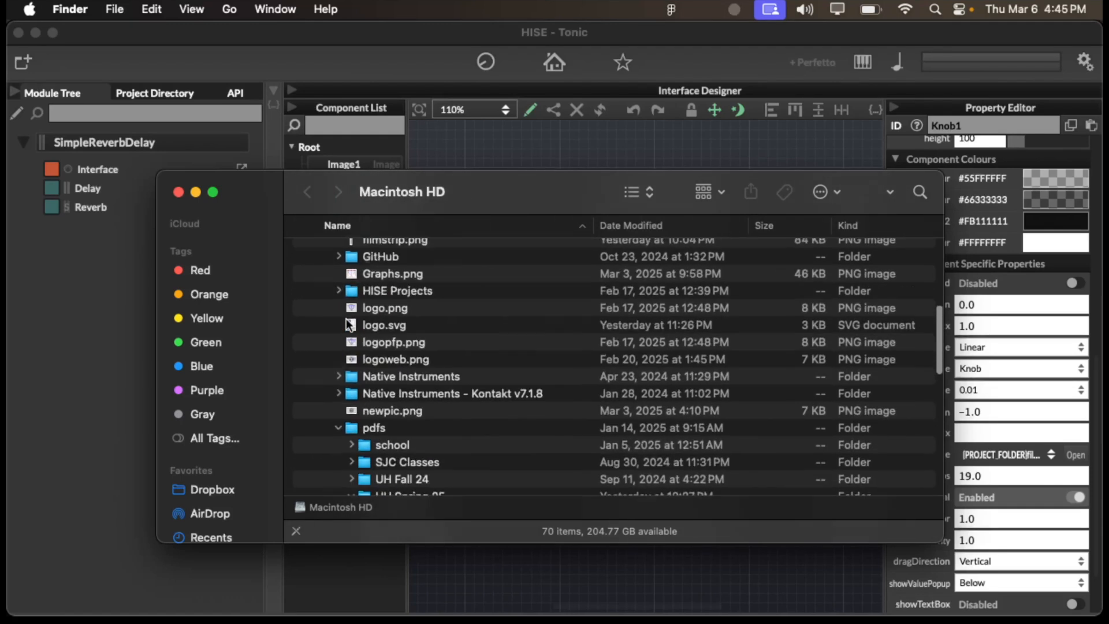
{"action": "left_click", "coordinate": [374, 309]}
{"action": "double_click", "coordinate": [373, 307]}
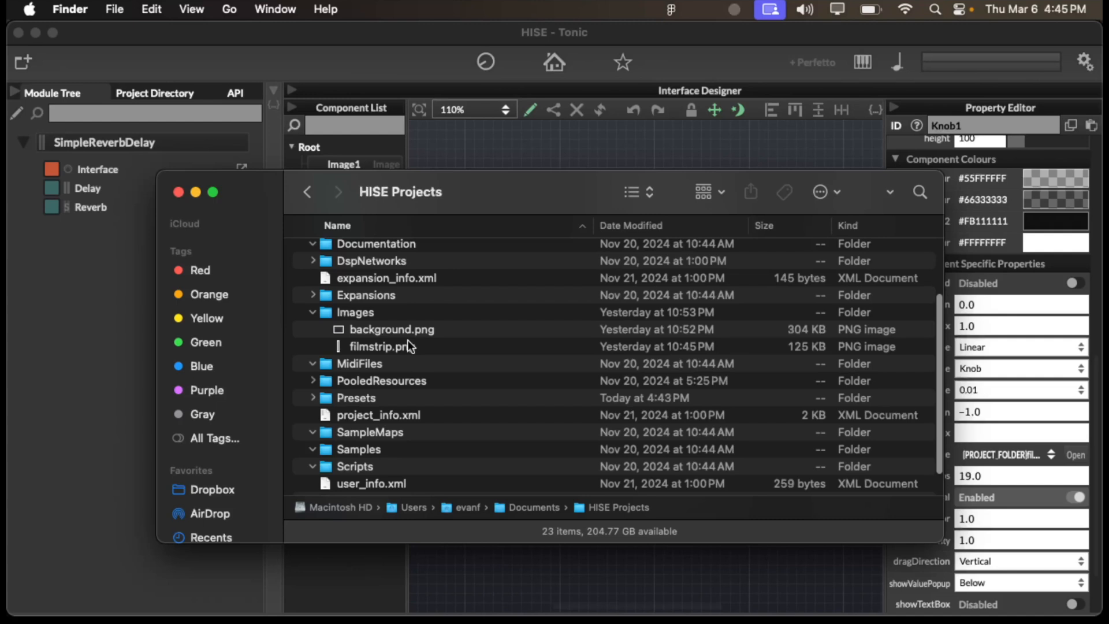
{"action": "left_click", "coordinate": [178, 192]}
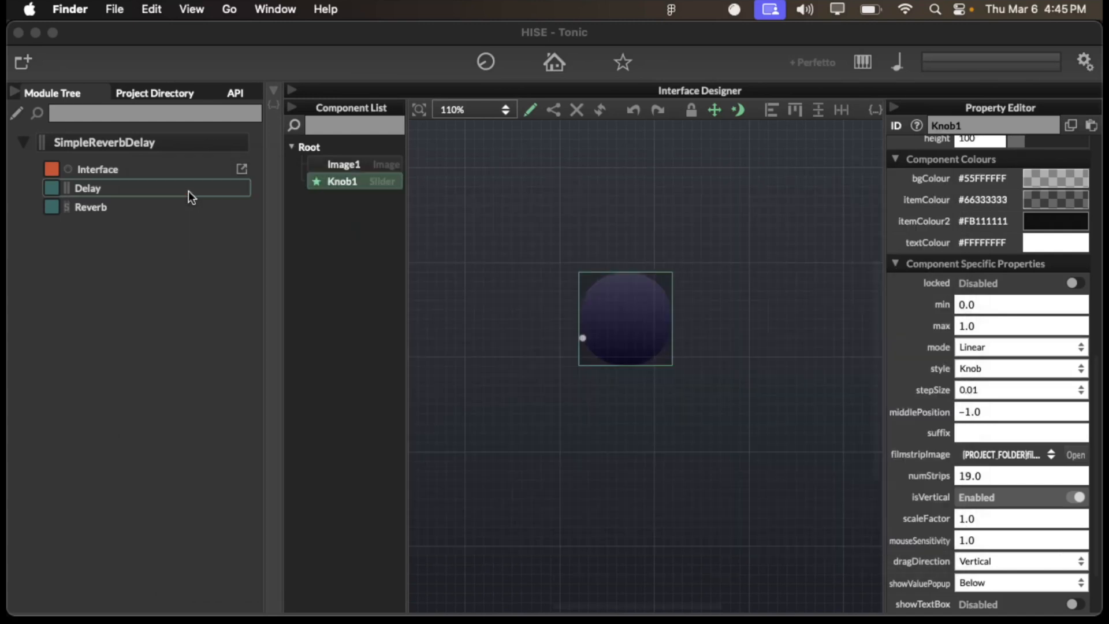
- Add a new slider component to the interface, to the right of Knob1
{"action": "right_click", "coordinate": [729, 303]}
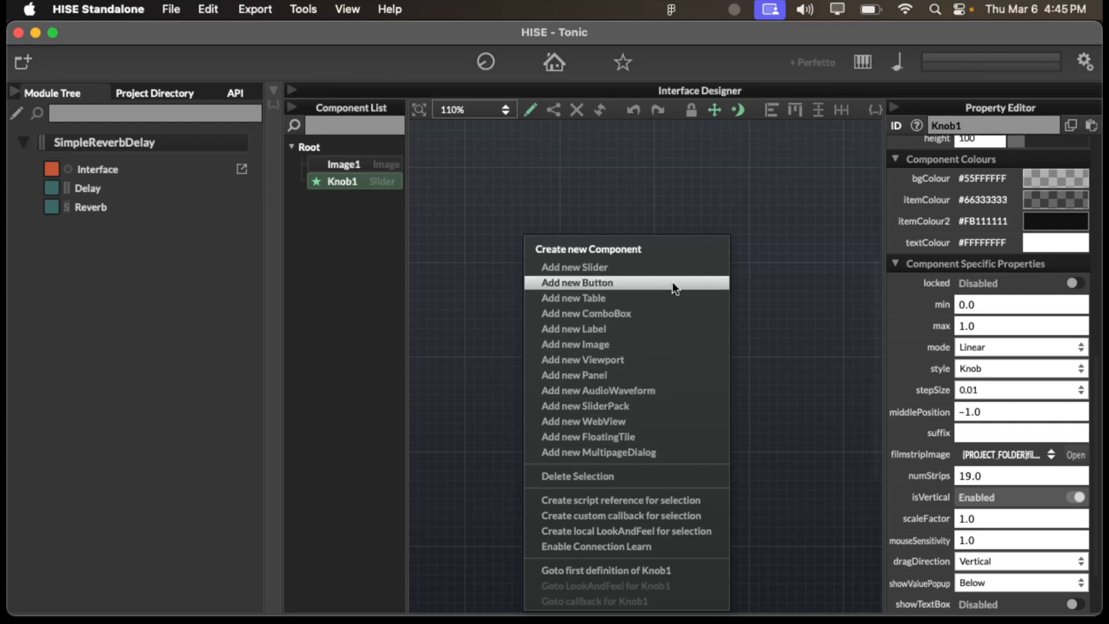
{"action": "left_click", "coordinate": [672, 266]}
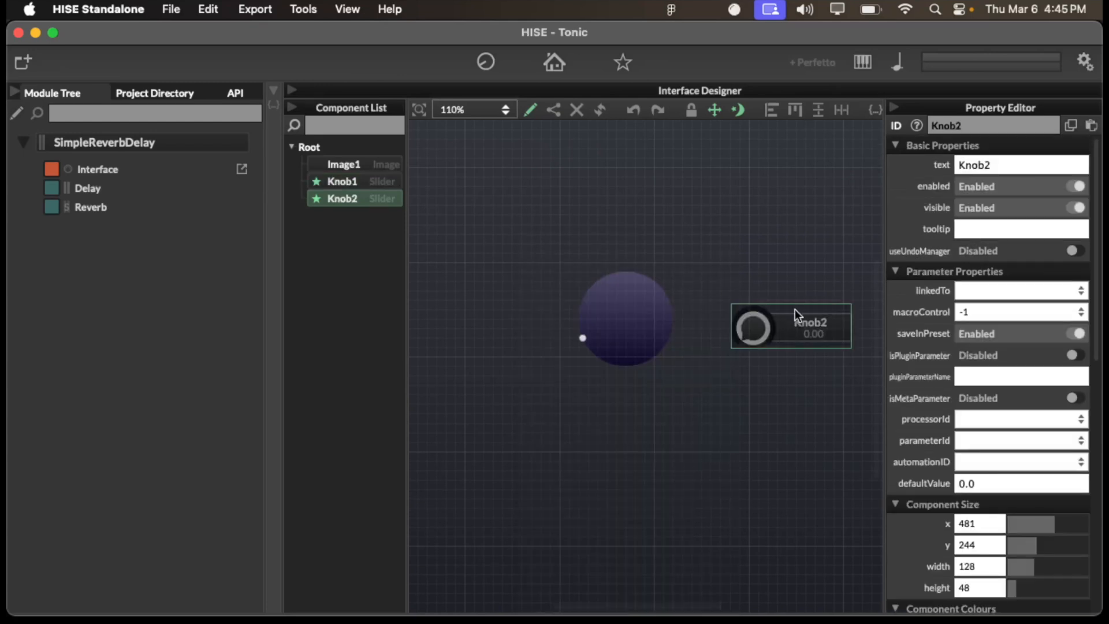
{"action": "scroll", "coordinate": [722, 407], "scroll_direction": "right", "scroll_amount": 2}
{"action": "scroll", "coordinate": [722, 407], "scroll_direction": "up", "scroll_amount": 1}
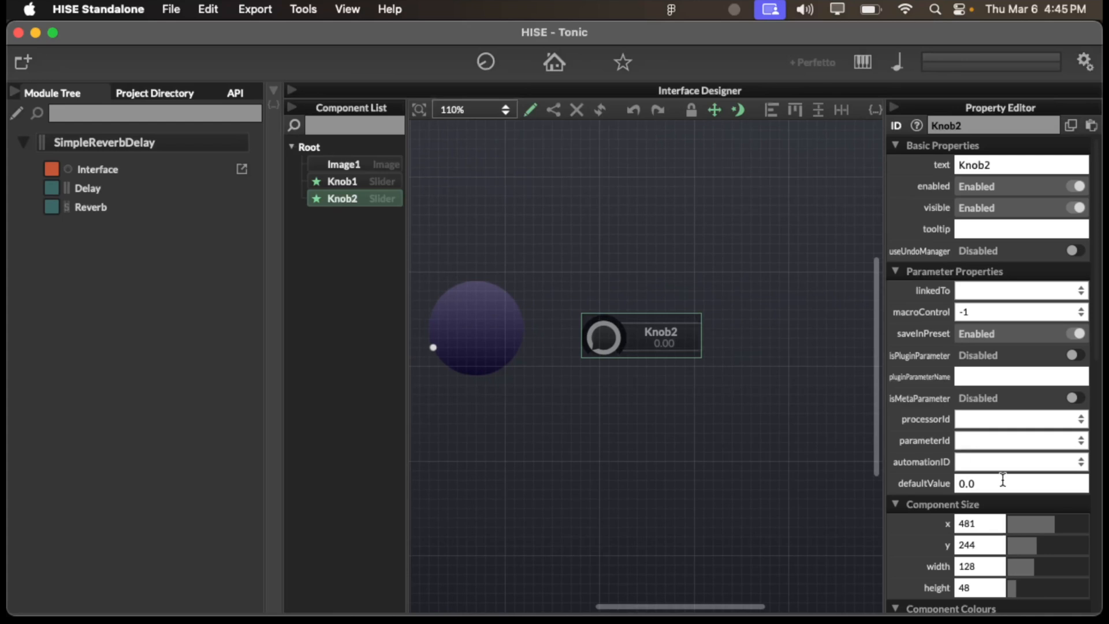
- Load filmstrip.png from the project's Images folder as the filmstrip image of Knob2
{"action": "scroll", "coordinate": [959, 452], "scroll_direction": "down", "scroll_amount": 5}
{"action": "scroll", "coordinate": [1010, 489], "scroll_direction": "down", "scroll_amount": 10}
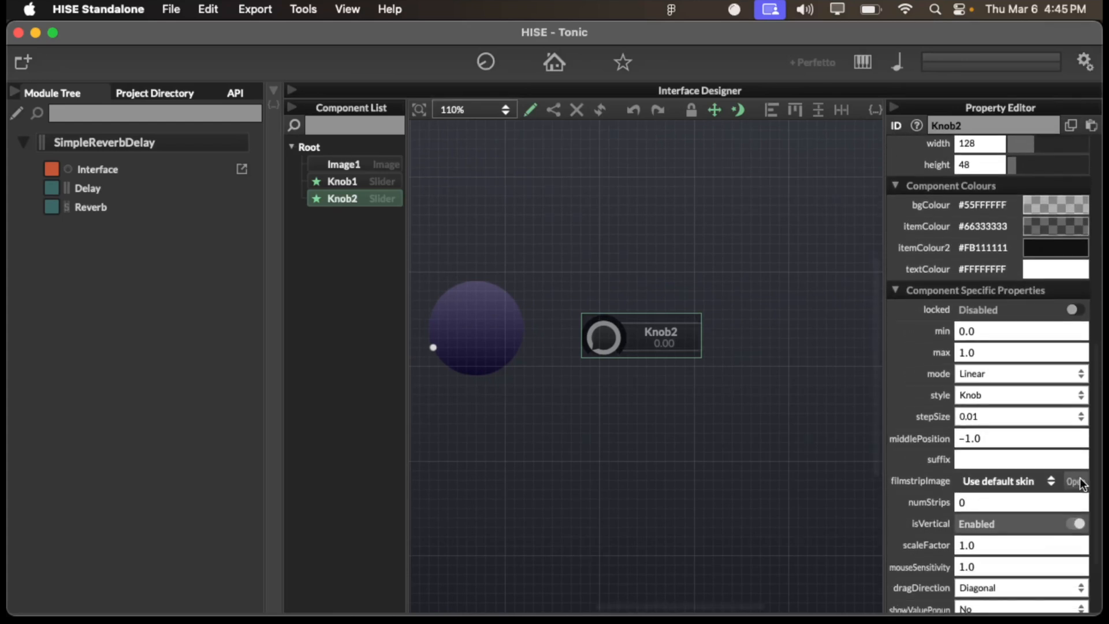
{"action": "left_click", "coordinate": [1075, 482]}
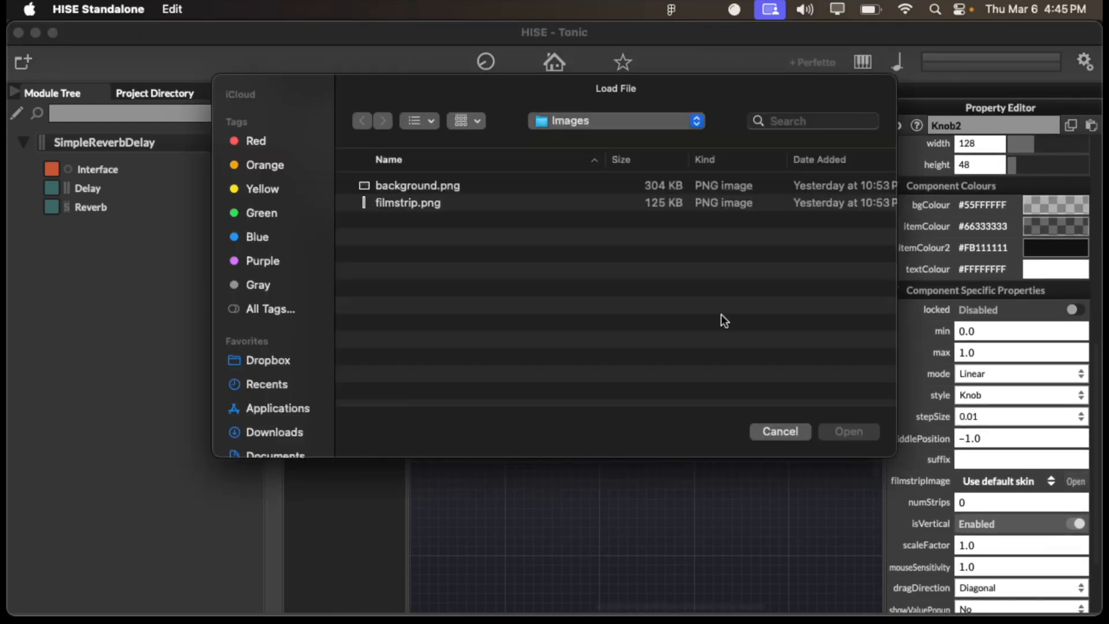
{"action": "left_click", "coordinate": [452, 205]}
{"action": "left_click", "coordinate": [835, 432]}
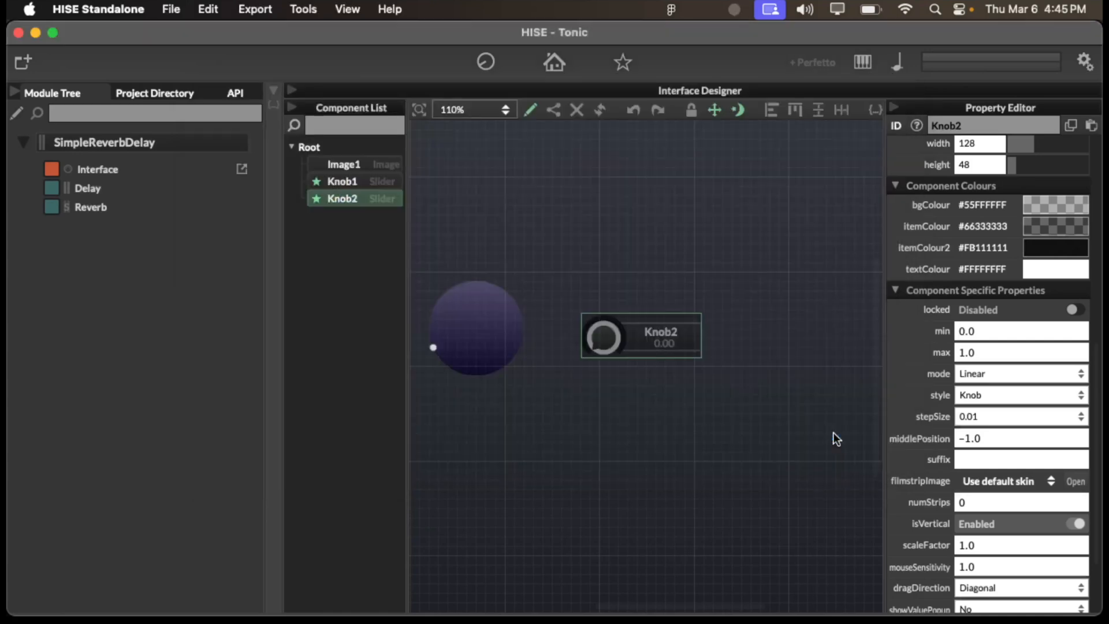
- Set the numStrips property of Knob2 to 19
{"action": "scroll", "coordinate": [980, 468], "scroll_direction": "down", "scroll_amount": 2}
{"action": "left_click", "coordinate": [981, 471]}
{"action": "key", "text": "BackSpace"}
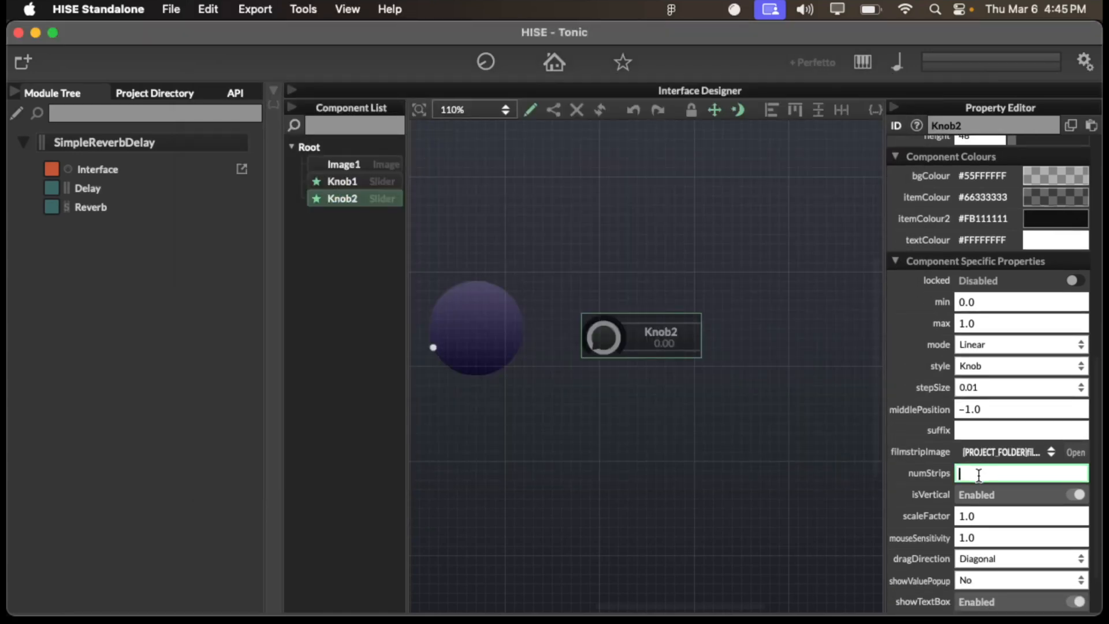
{"action": "type", "text": "19"}
{"action": "key", "text": "Return"}
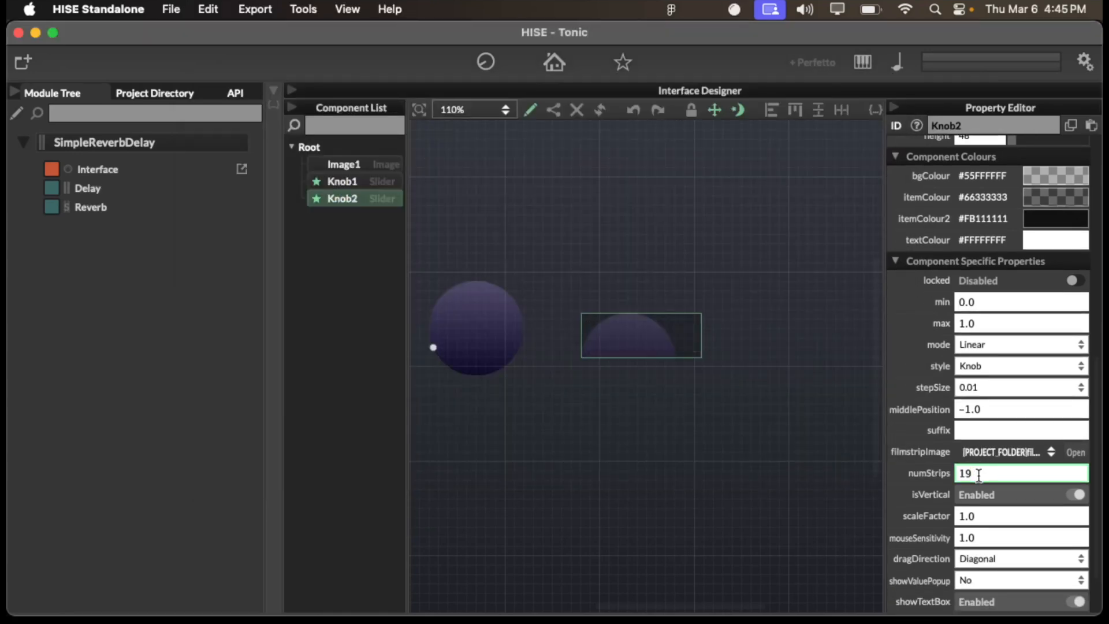
- Set the height of Knob2 to 100 and narrow its bounding box to a width of 100
{"action": "scroll", "coordinate": [786, 438], "scroll_direction": "down", "scroll_amount": 1}
{"action": "scroll", "coordinate": [973, 226], "scroll_direction": "up", "scroll_amount": 5}
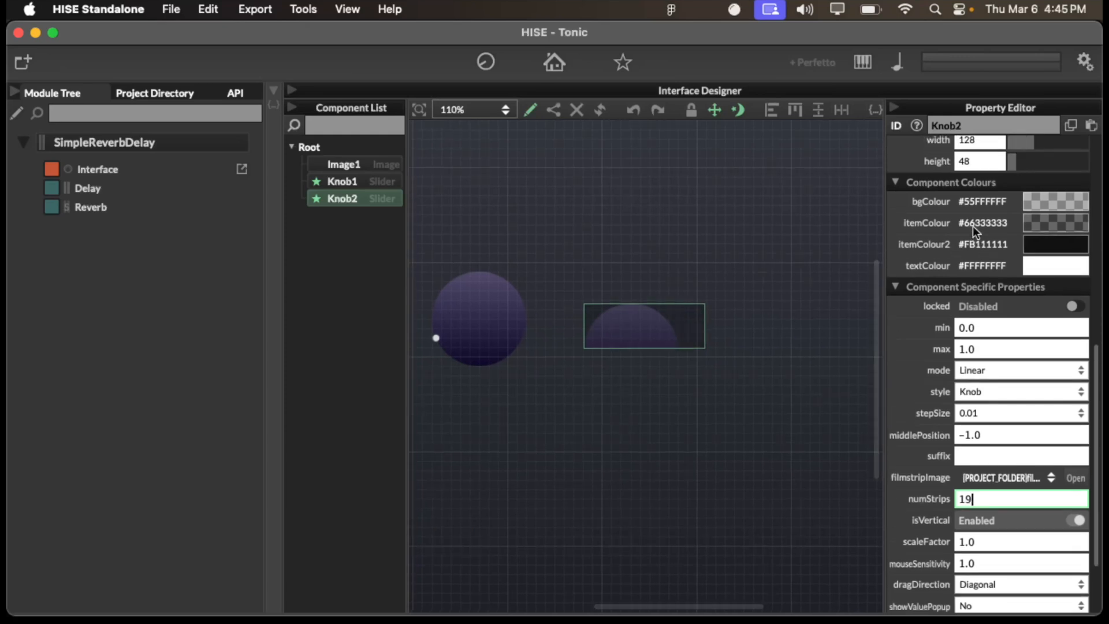
{"action": "left_click", "coordinate": [975, 275]}
{"action": "type", "text": "100"}
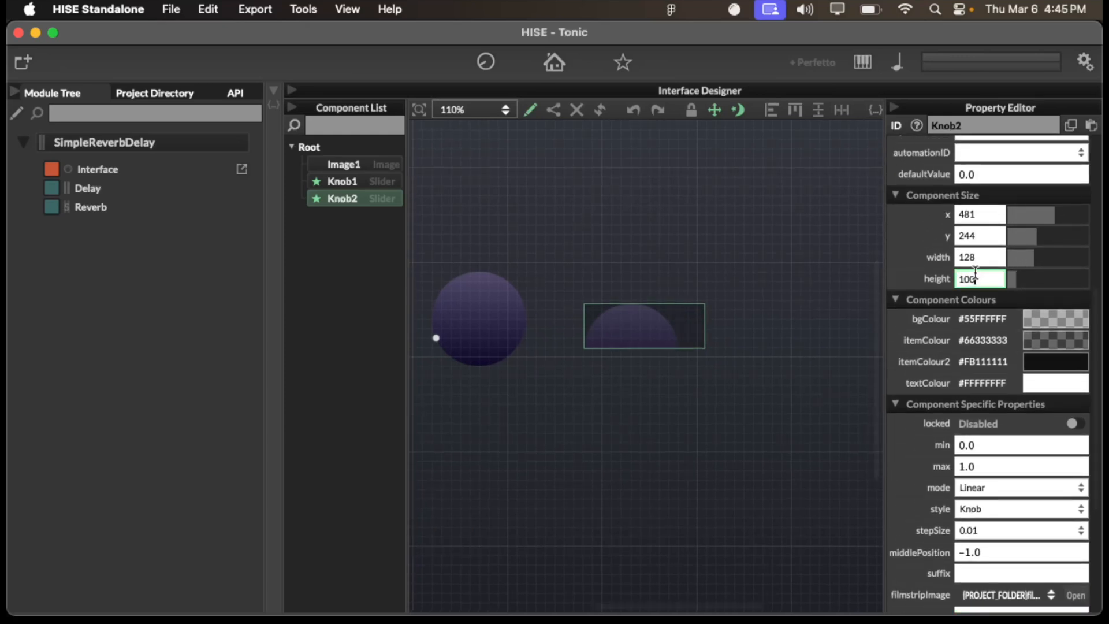
{"action": "key", "text": "Return"}
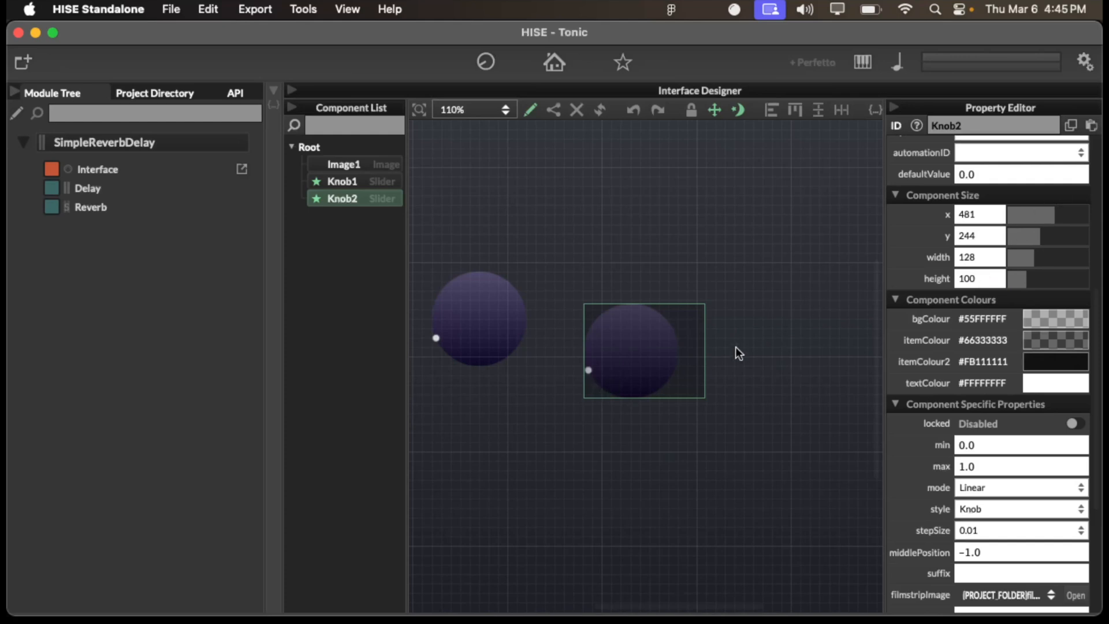
{"action": "left_click_drag", "start_coordinate": [701, 348], "coordinate": [678, 349]}
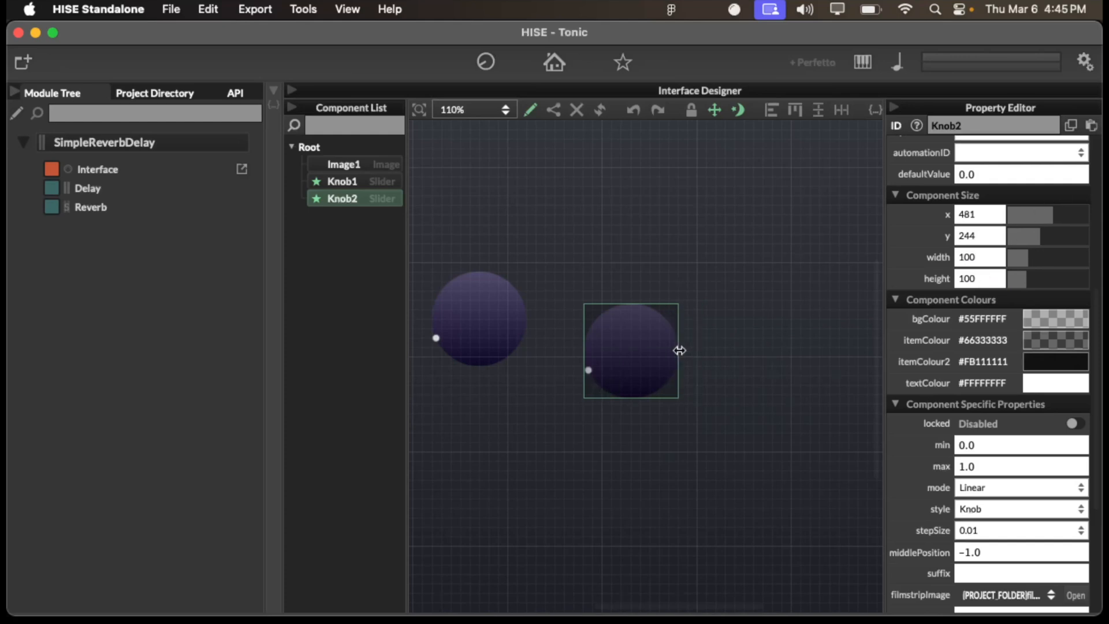
{"action": "scroll", "coordinate": [738, 420], "scroll_direction": "down", "scroll_amount": 2}
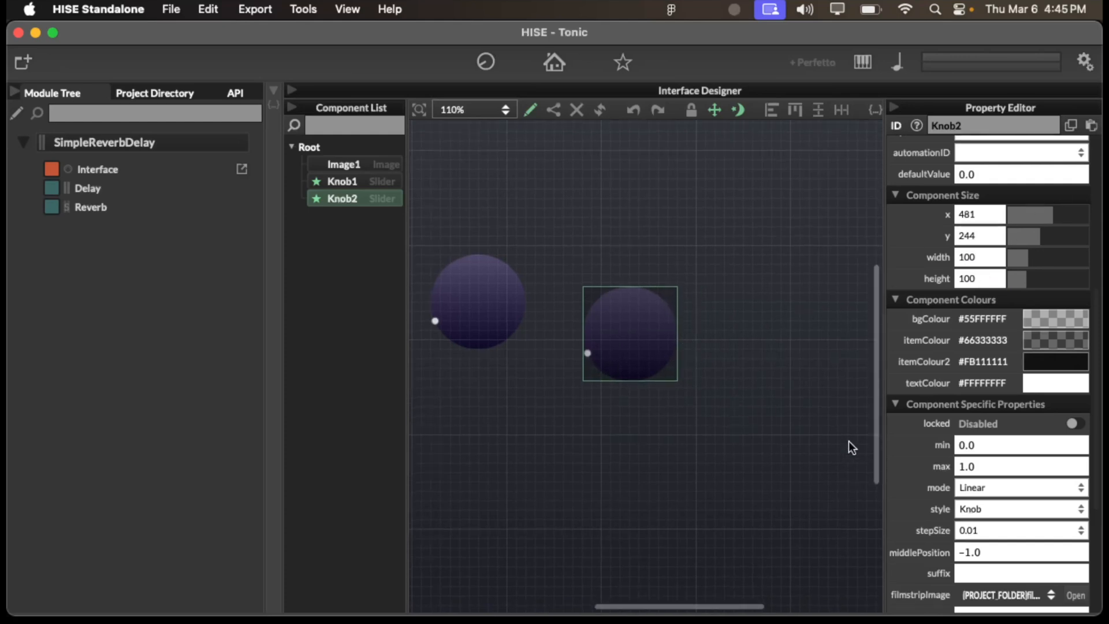
- Connect Knob2 to the Mix parameter of the Delay processor and move the knob up to about x 480, y 220
{"action": "scroll", "coordinate": [1000, 313], "scroll_direction": "up", "scroll_amount": 5}
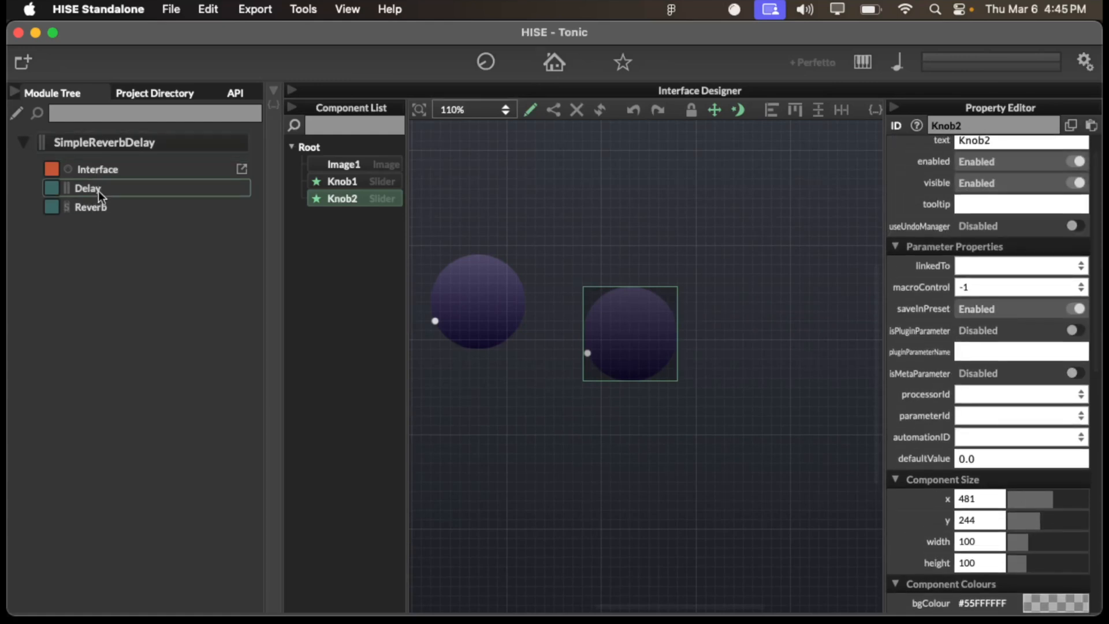
{"action": "scroll", "coordinate": [1007, 321], "scroll_direction": "up", "scroll_amount": 1}
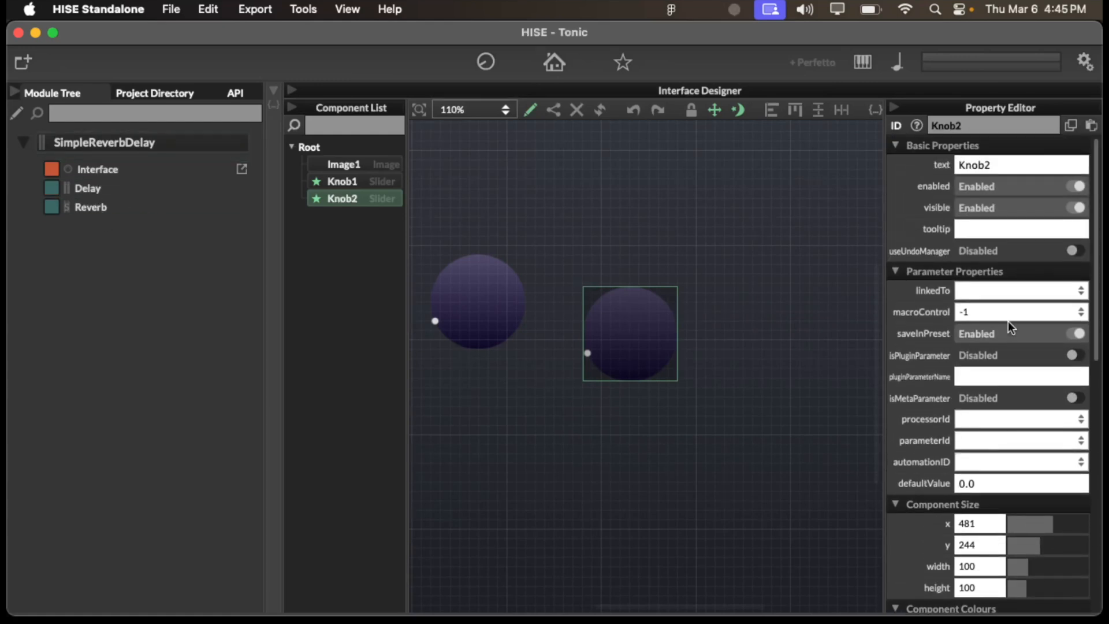
{"action": "scroll", "coordinate": [965, 349], "scroll_direction": "down", "scroll_amount": 1}
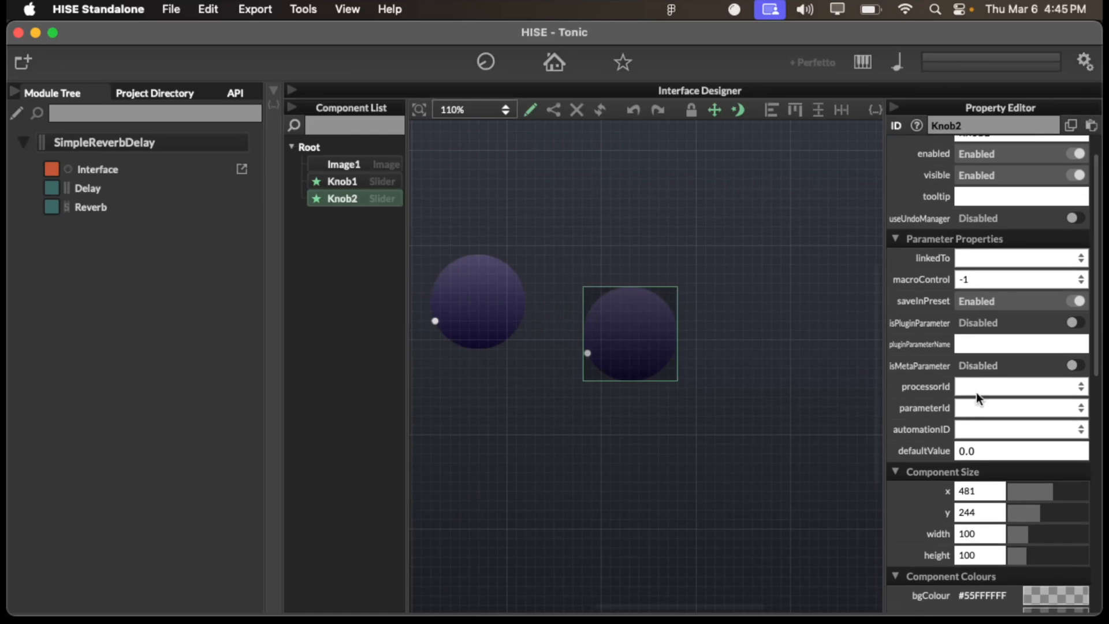
{"action": "left_click", "coordinate": [976, 392]}
{"action": "left_click", "coordinate": [987, 441]}
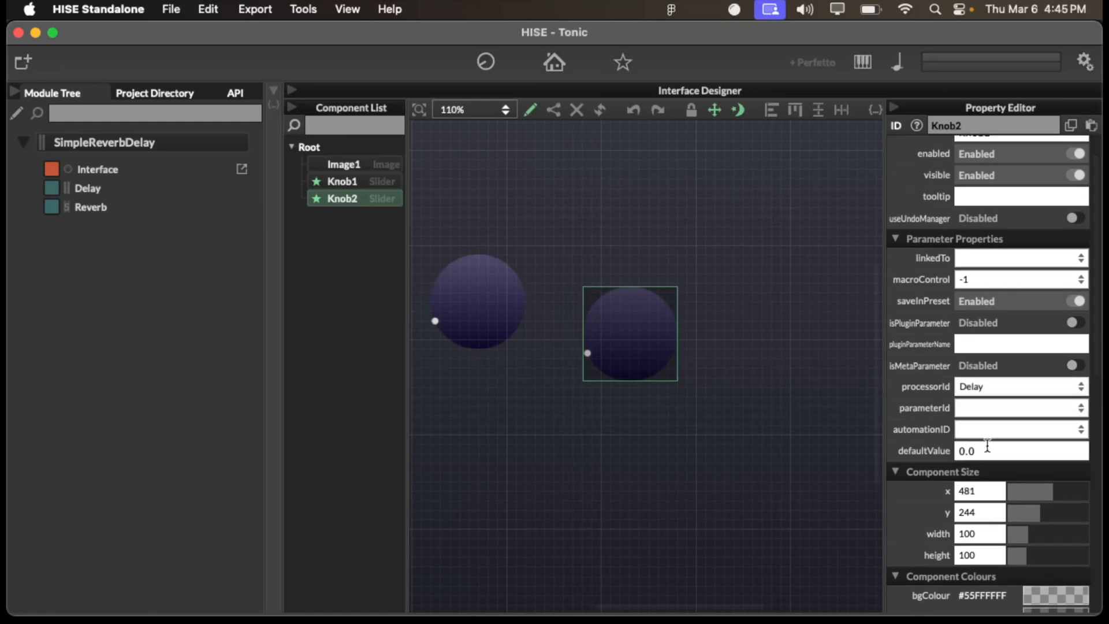
{"action": "left_click", "coordinate": [983, 411]}
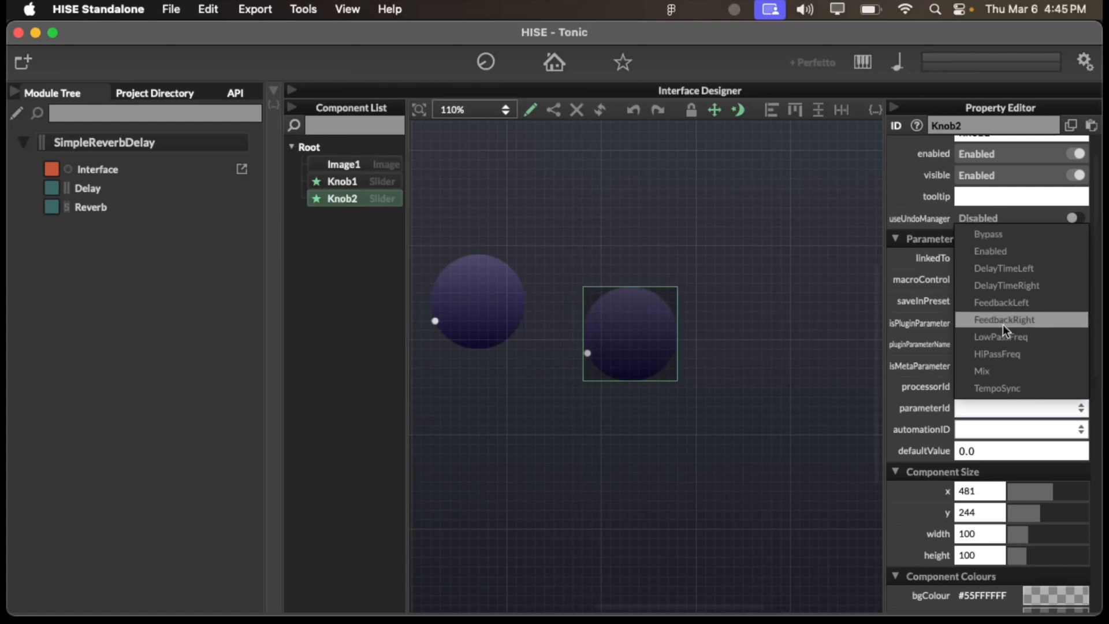
{"action": "left_click", "coordinate": [993, 371]}
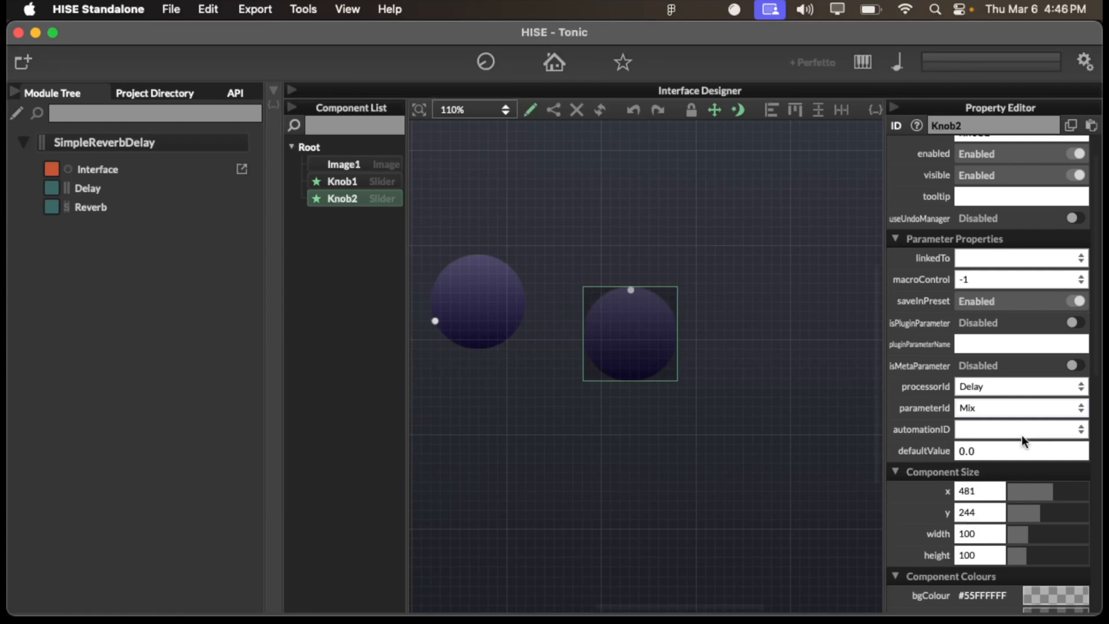
{"action": "left_click_drag", "start_coordinate": [627, 337], "coordinate": [626, 314]}
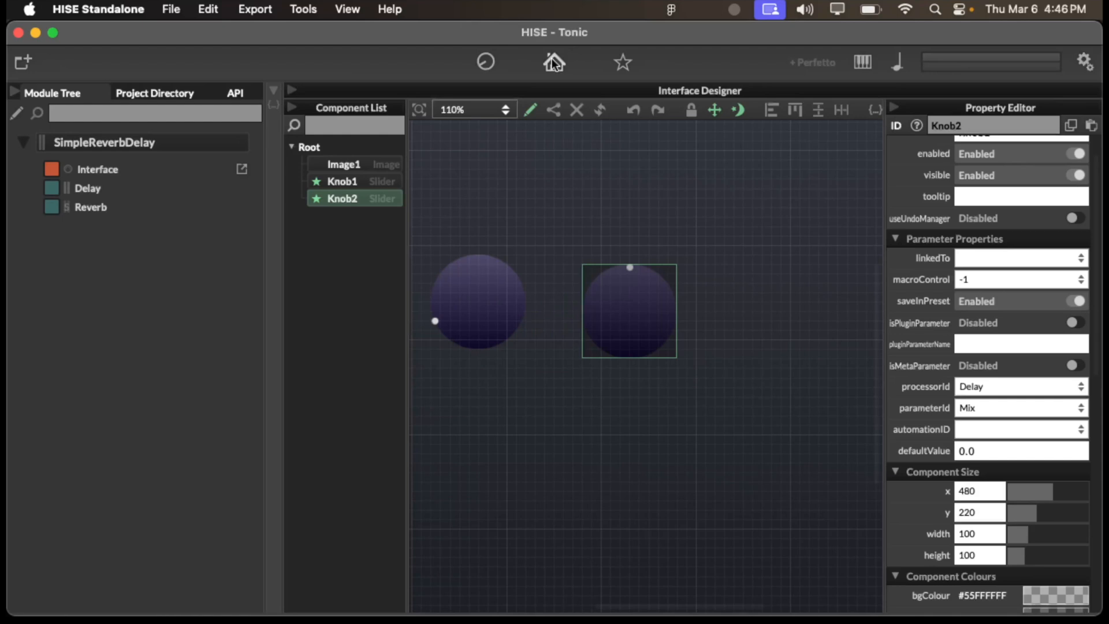
- Open the interface preview, try turning both filmstrip knobs, and close the preview
{"action": "left_click", "coordinate": [554, 62]}
{"action": "scroll", "coordinate": [673, 301], "scroll_direction": "down", "scroll_amount": 5}
{"action": "scroll", "coordinate": [673, 300], "scroll_direction": "up", "scroll_amount": 6}
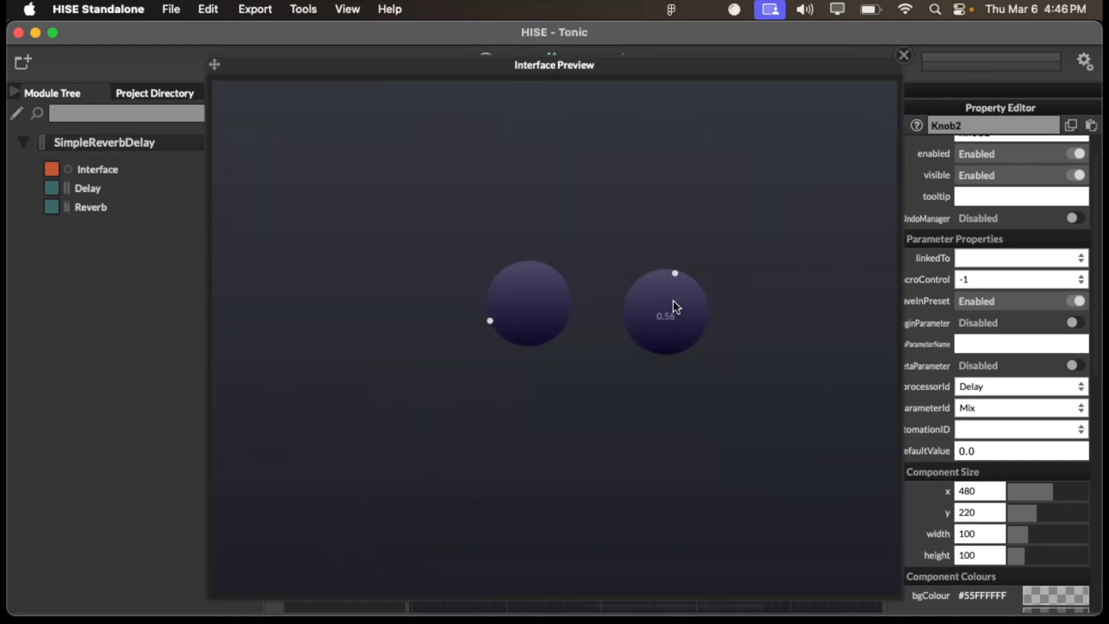
{"action": "scroll", "coordinate": [673, 300], "scroll_direction": "down", "scroll_amount": 4}
{"action": "scroll", "coordinate": [660, 290], "scroll_direction": "up", "scroll_amount": 2}
{"action": "scroll", "coordinate": [660, 290], "scroll_direction": "down", "scroll_amount": 1}
{"action": "scroll", "coordinate": [659, 290], "scroll_direction": "down", "scroll_amount": 2}
{"action": "scroll", "coordinate": [528, 297], "scroll_direction": "up", "scroll_amount": 10}
{"action": "left_click", "coordinate": [904, 55]}
- Set Knob2's showValuePopup property to Below and disable its showTextBox property
{"action": "scroll", "coordinate": [914, 558], "scroll_direction": "down", "scroll_amount": 15}
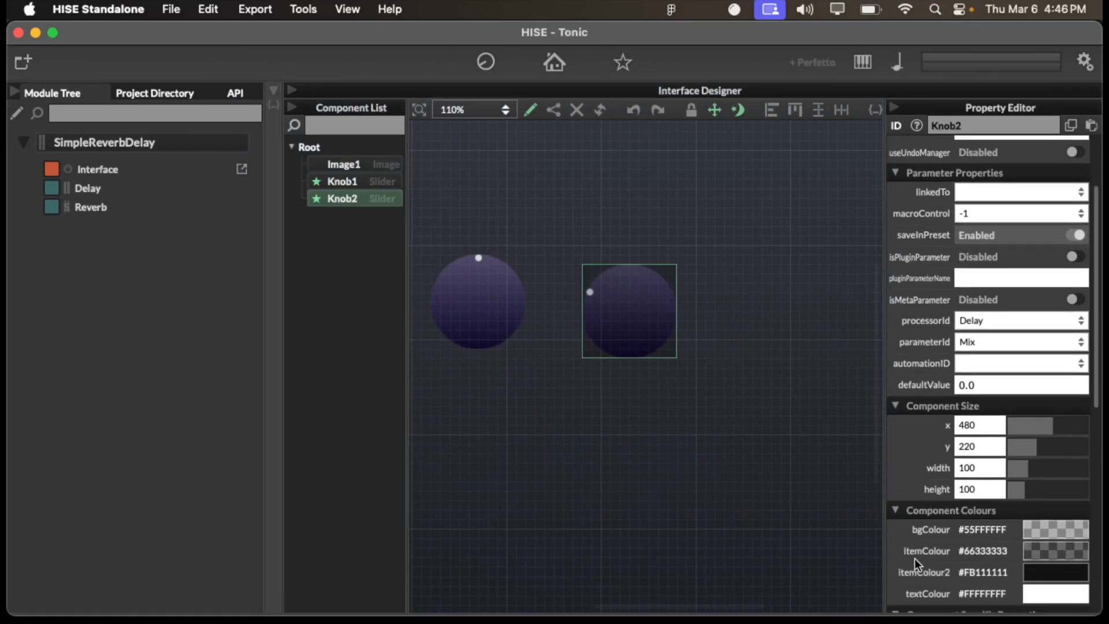
{"action": "scroll", "coordinate": [914, 558], "scroll_direction": "down", "scroll_amount": 4}
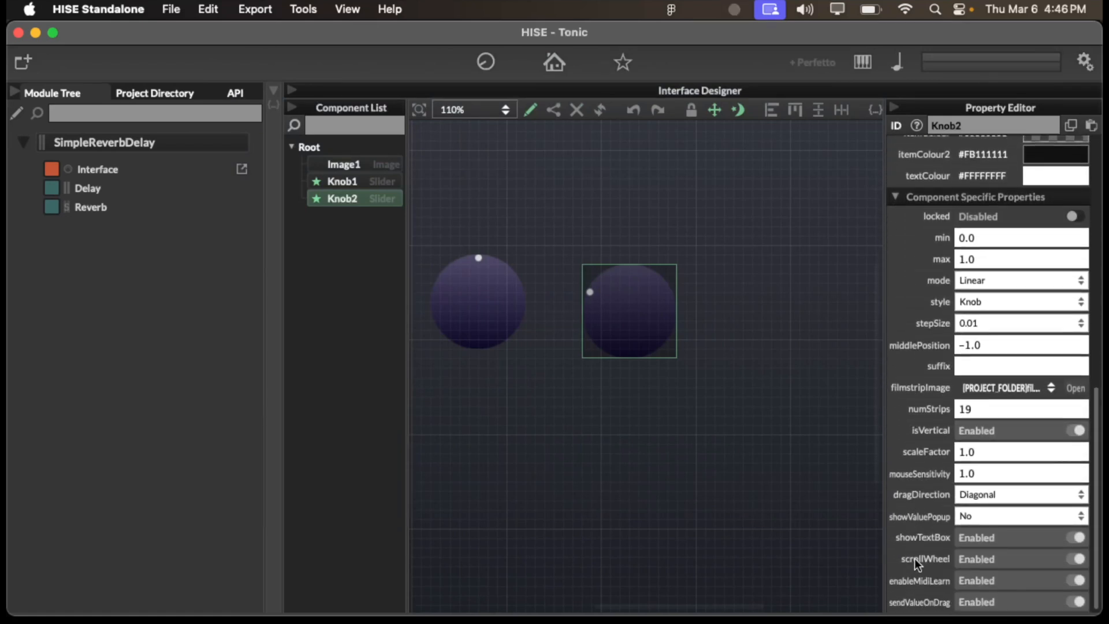
{"action": "left_click", "coordinate": [980, 515]}
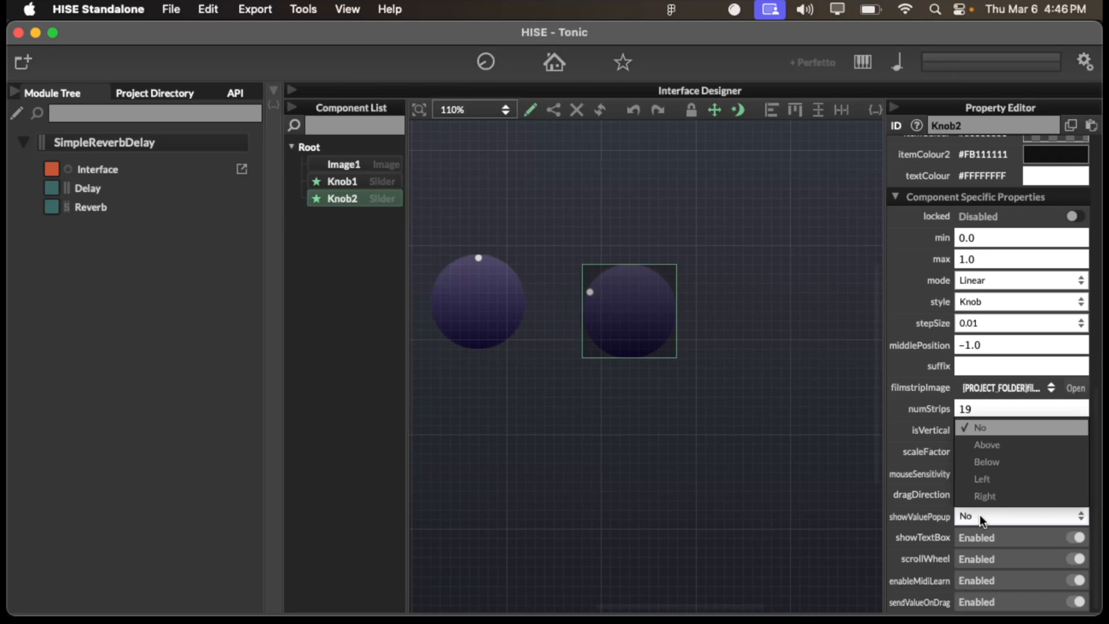
{"action": "left_click", "coordinate": [997, 460]}
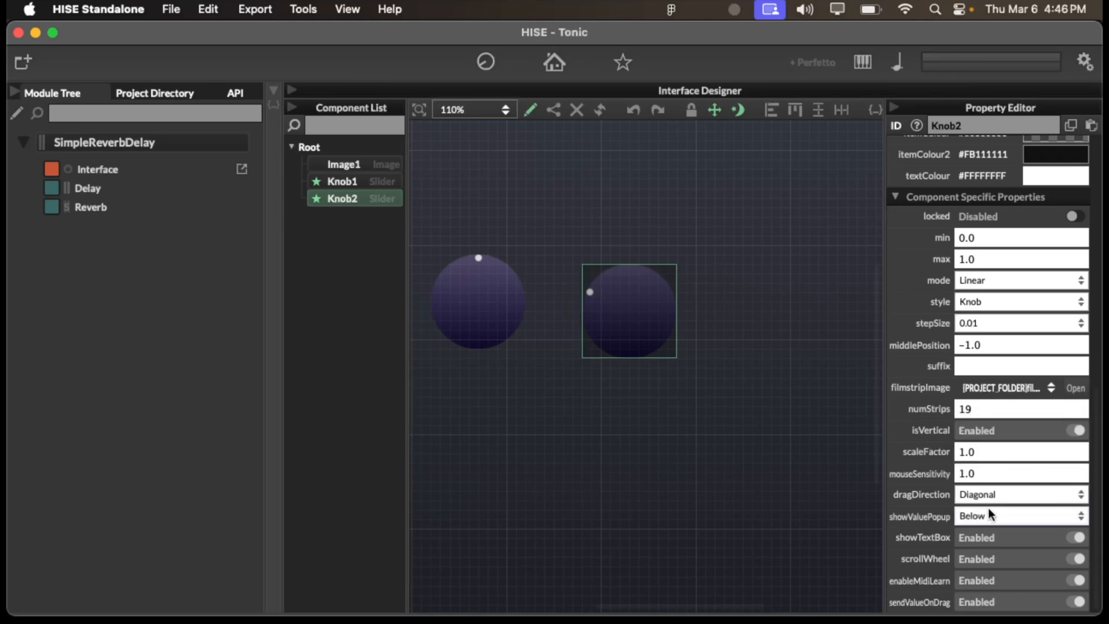
{"action": "left_click", "coordinate": [1003, 538]}
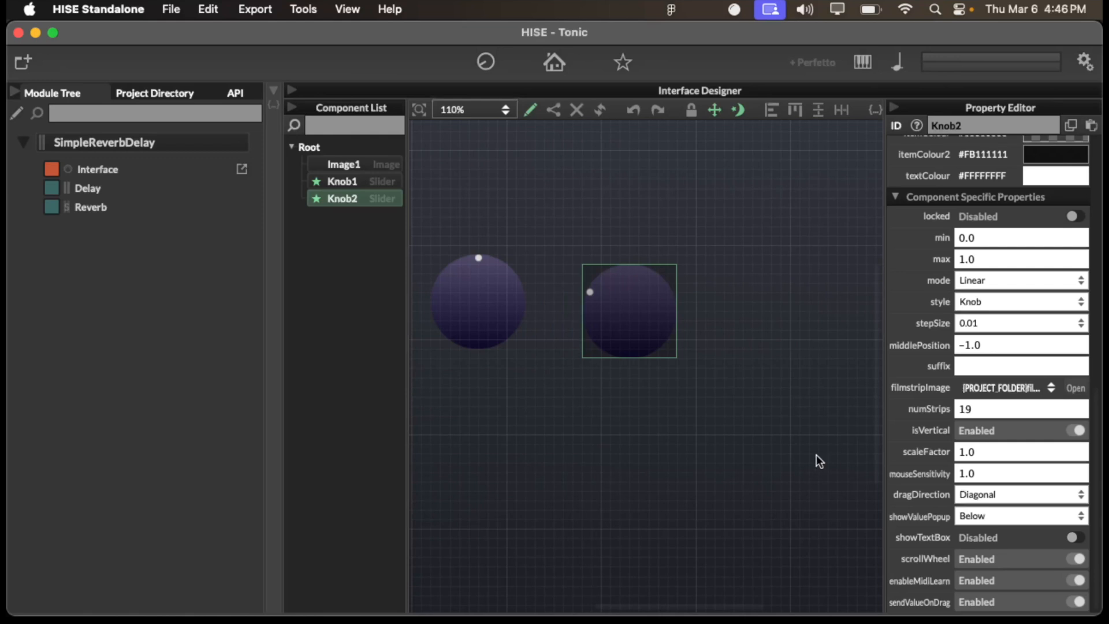
- Open the interface preview, try turning the second knob to check its value popup, and close the preview
{"action": "left_click", "coordinate": [553, 70]}
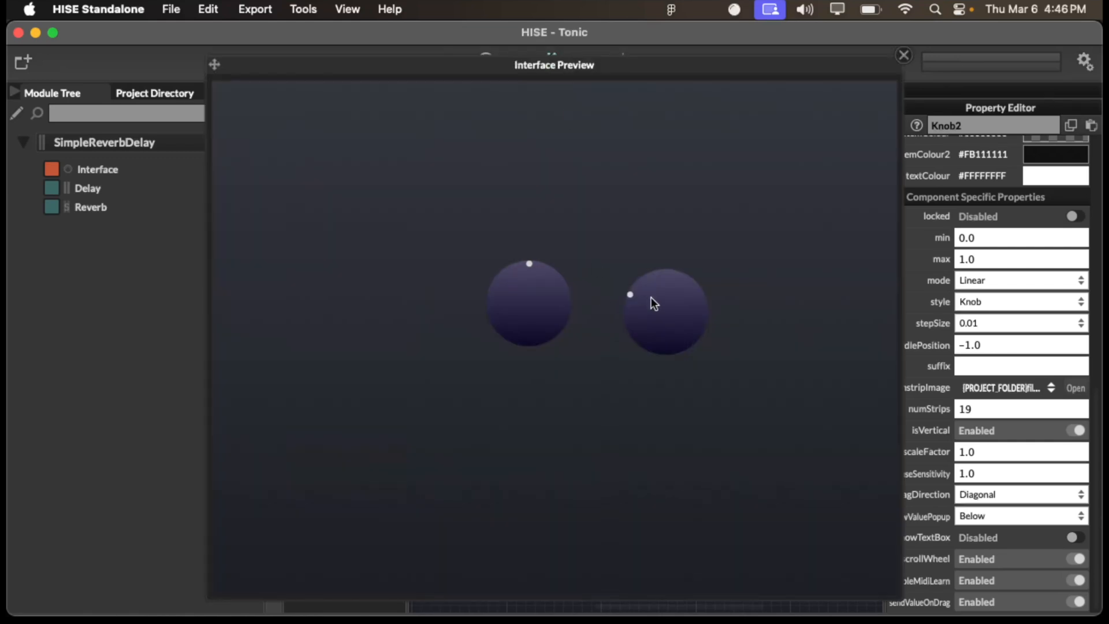
{"action": "scroll", "coordinate": [654, 307], "scroll_direction": "up", "scroll_amount": 6}
{"action": "scroll", "coordinate": [654, 306], "scroll_direction": "down", "scroll_amount": 3}
{"action": "scroll", "coordinate": [653, 306], "scroll_direction": "down", "scroll_amount": 5}
{"action": "left_click", "coordinate": [905, 56]}
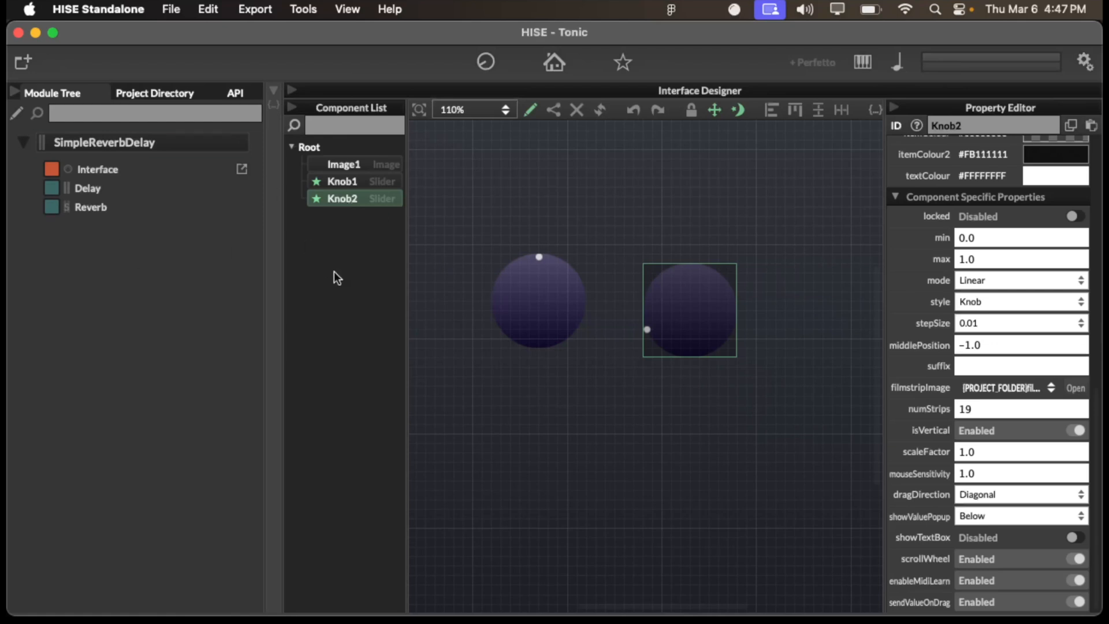
- Switch to Figma, move Frame 2 to the left of Frame 3, and examine the green-dotted knob design in Frame 3
{"action": "scroll", "coordinate": [618, 263], "scroll_direction": "down", "scroll_amount": 5}
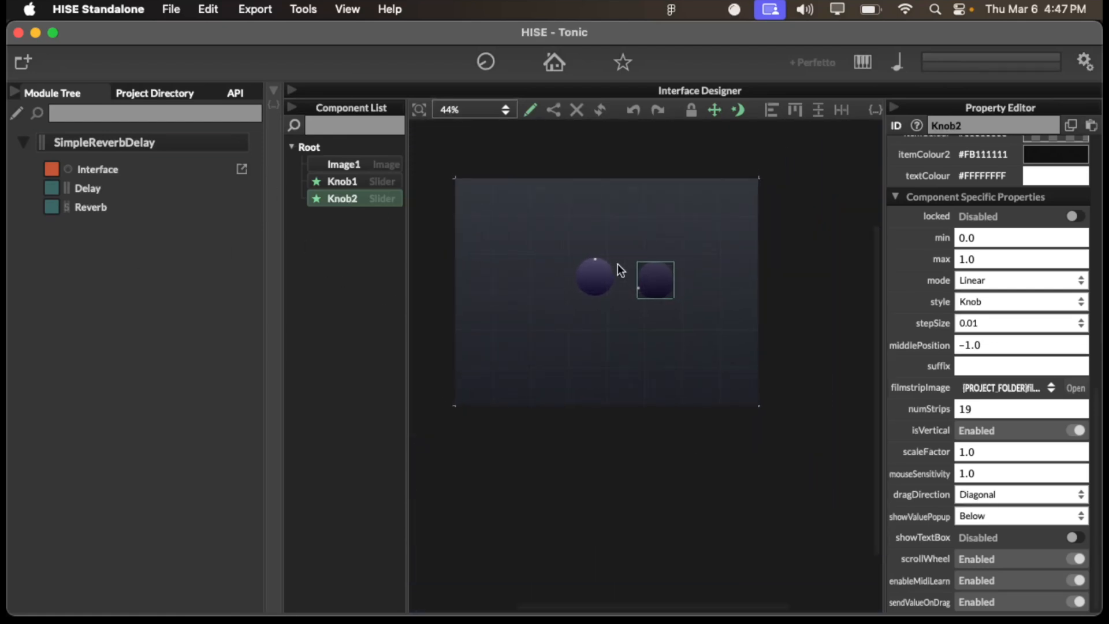
{"action": "key", "text": "ctrl+Up"}
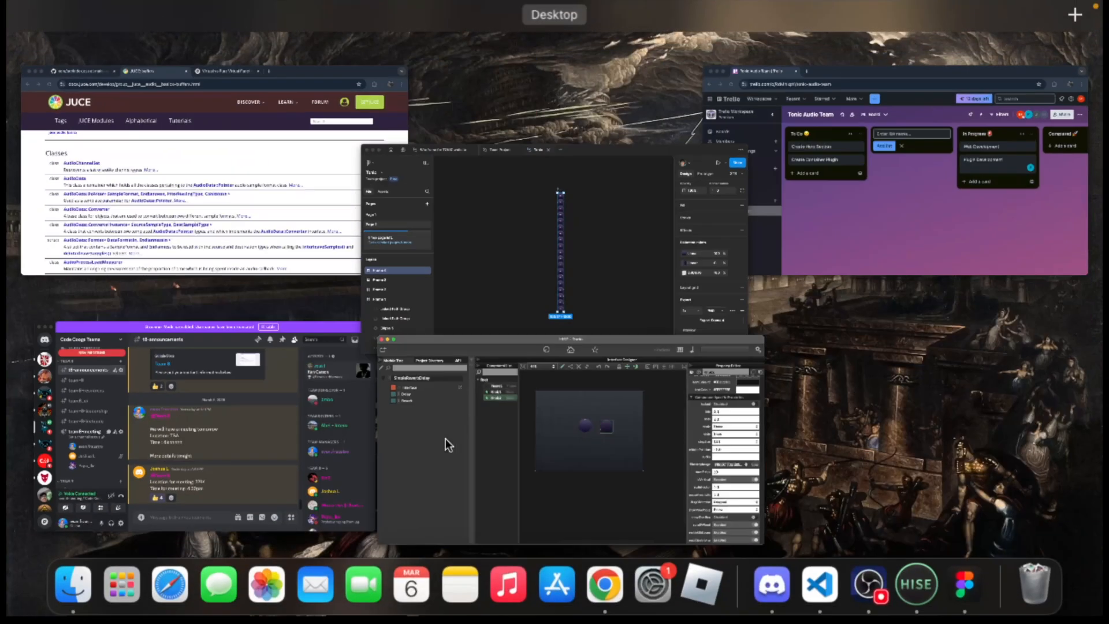
{"action": "left_click", "coordinate": [648, 283]}
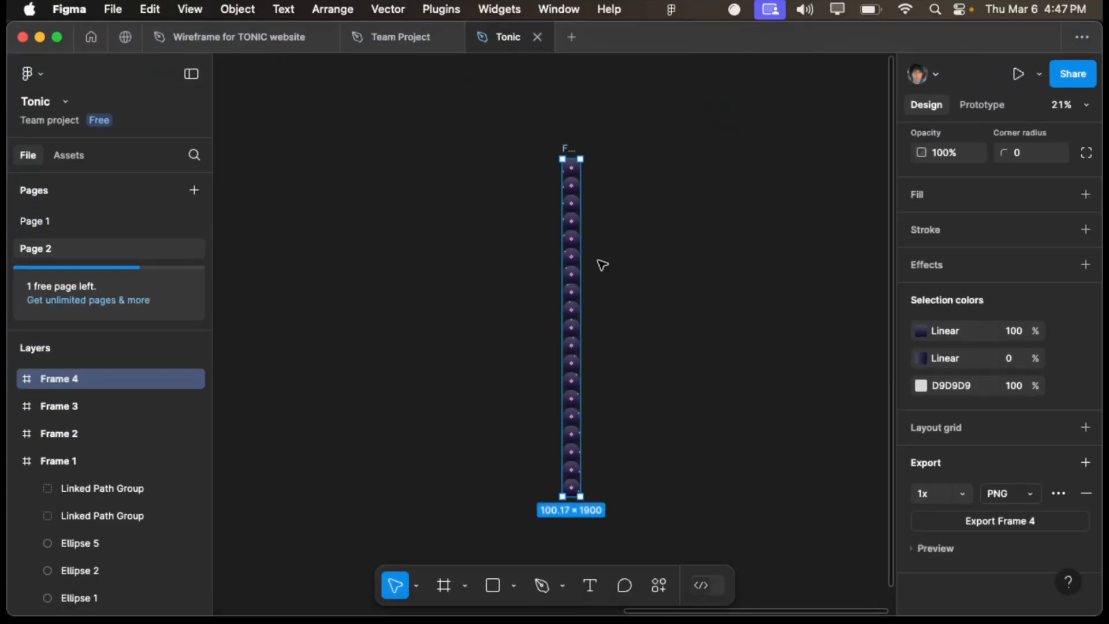
{"action": "scroll", "coordinate": [606, 283], "scroll_direction": "left", "scroll_amount": 5}
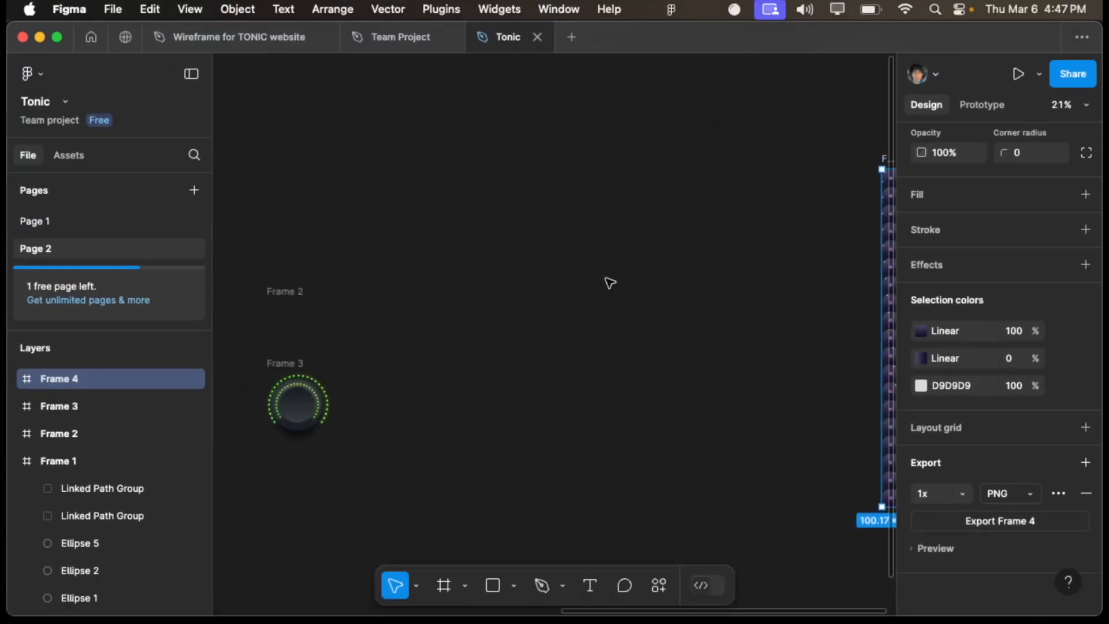
{"action": "scroll", "coordinate": [608, 282], "scroll_direction": "left", "scroll_amount": 5}
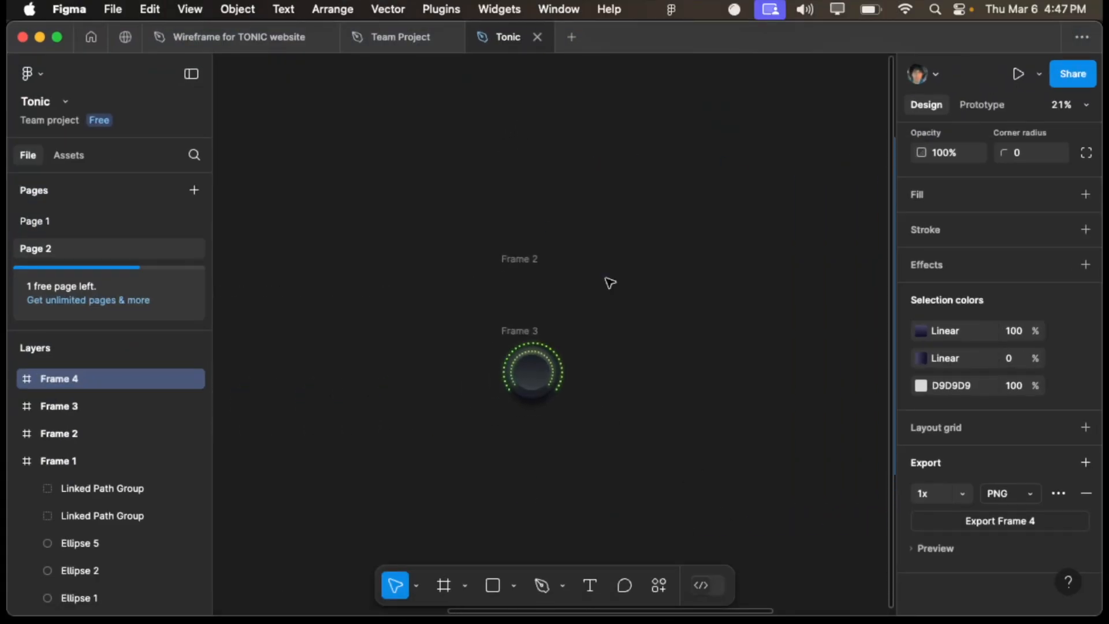
{"action": "left_click", "coordinate": [522, 300]}
{"action": "left_click_drag", "start_coordinate": [522, 299], "coordinate": [488, 300]}
{"action": "scroll", "coordinate": [605, 333], "scroll_direction": "up", "scroll_amount": 6}
{"action": "scroll", "coordinate": [606, 335], "scroll_direction": "up", "scroll_amount": 1}
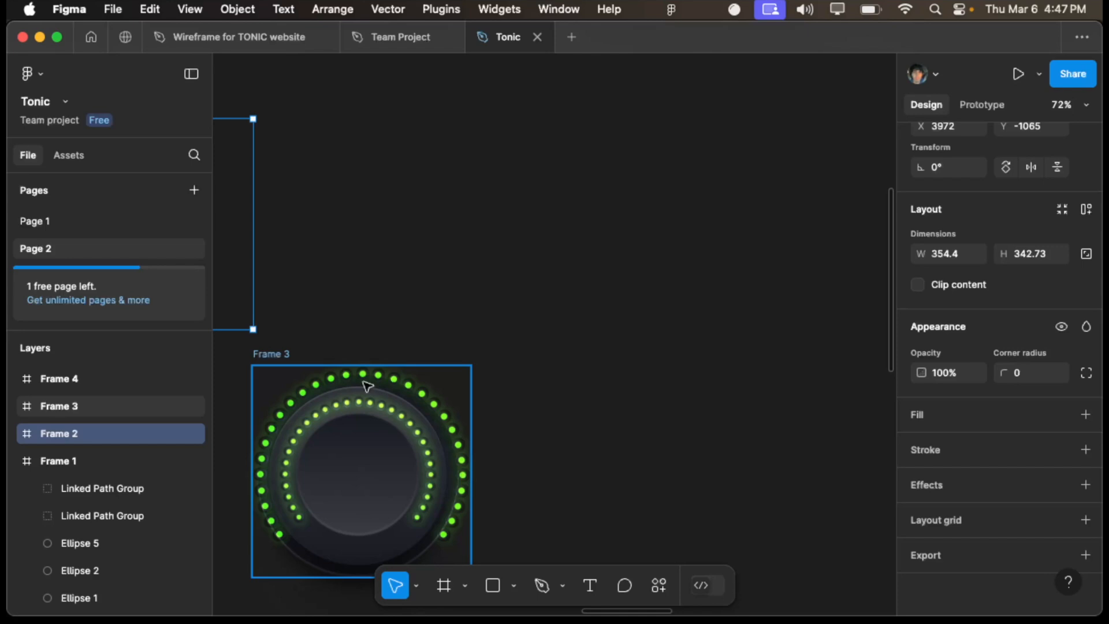
- Switch back to HISE, review the interface's onInit script in the code editor, and hide the code editor
{"action": "key", "text": "ctrl+Up"}
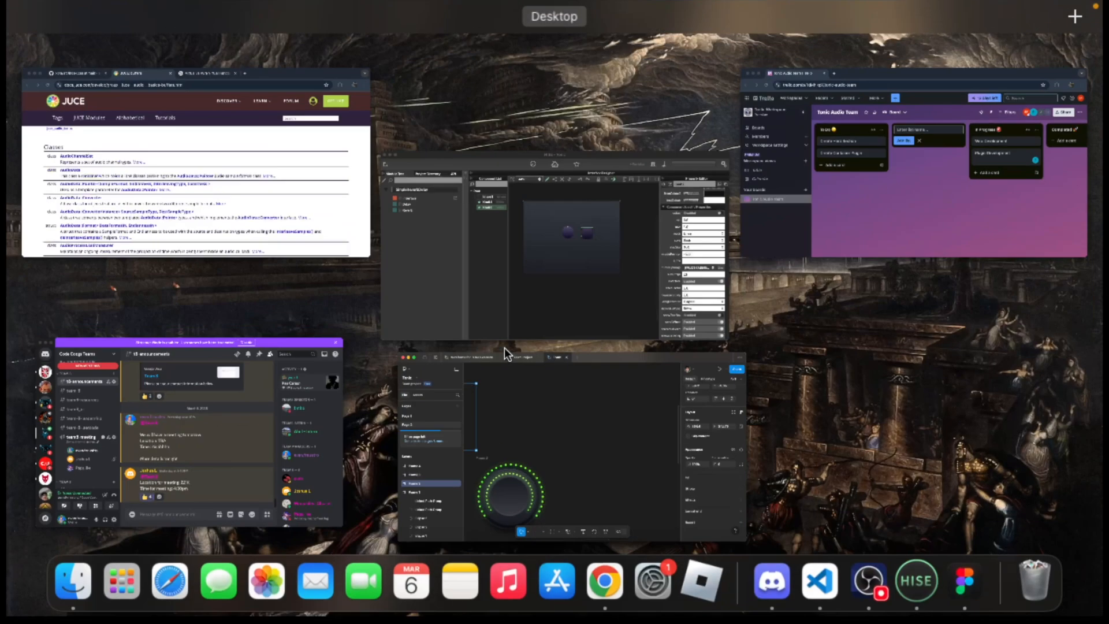
{"action": "left_click", "coordinate": [678, 255]}
{"action": "scroll", "coordinate": [678, 254], "scroll_direction": "up", "scroll_amount": 5}
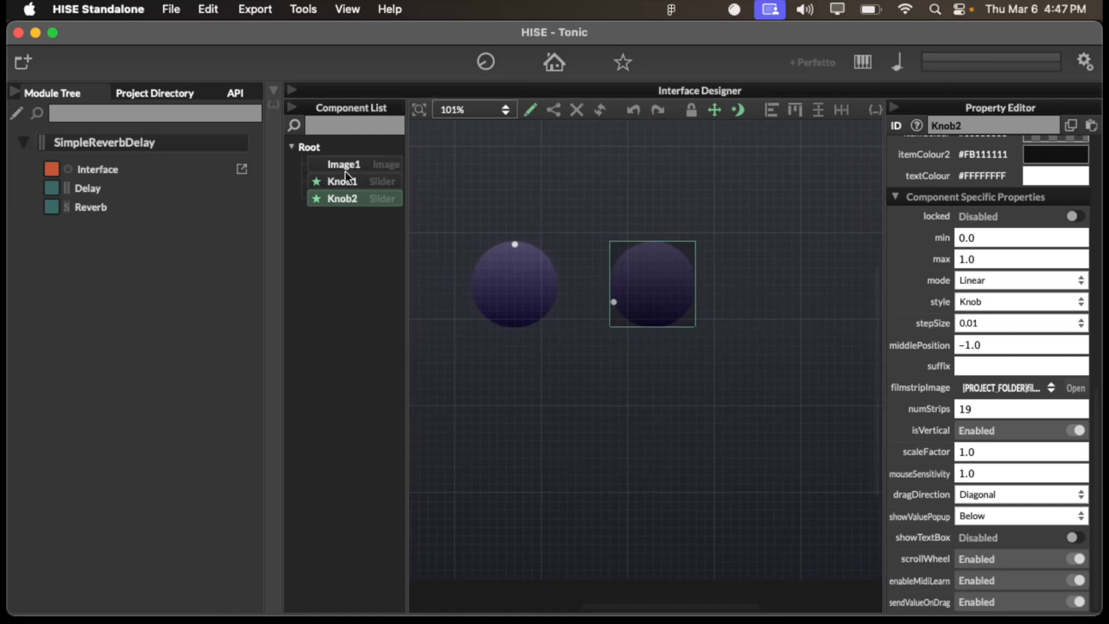
{"action": "left_click", "coordinate": [275, 87]}
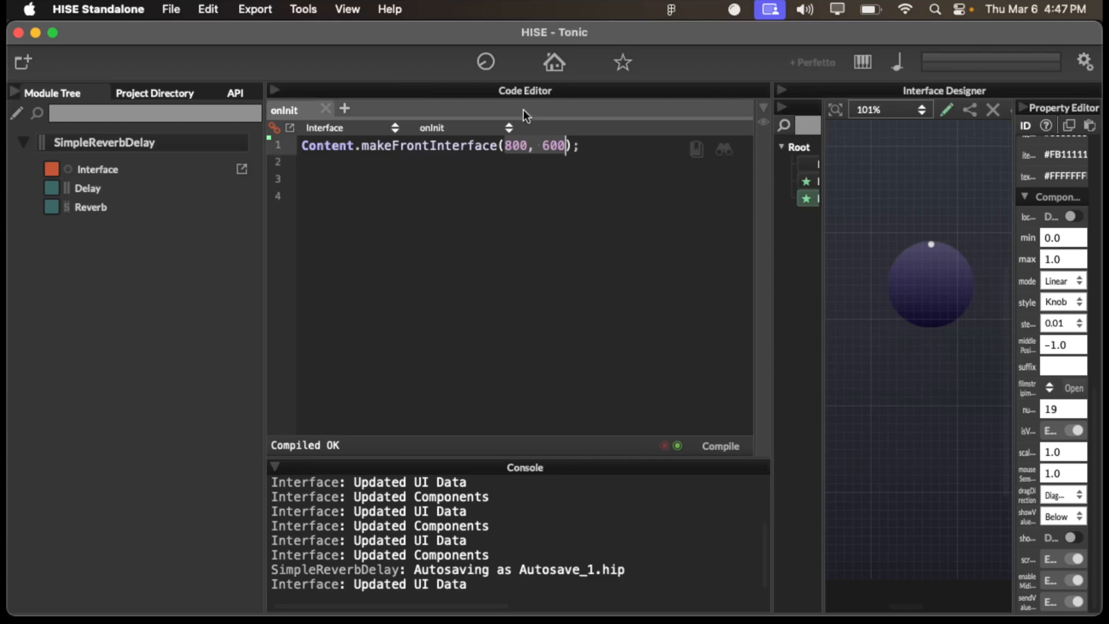
{"action": "left_click", "coordinate": [275, 89]}
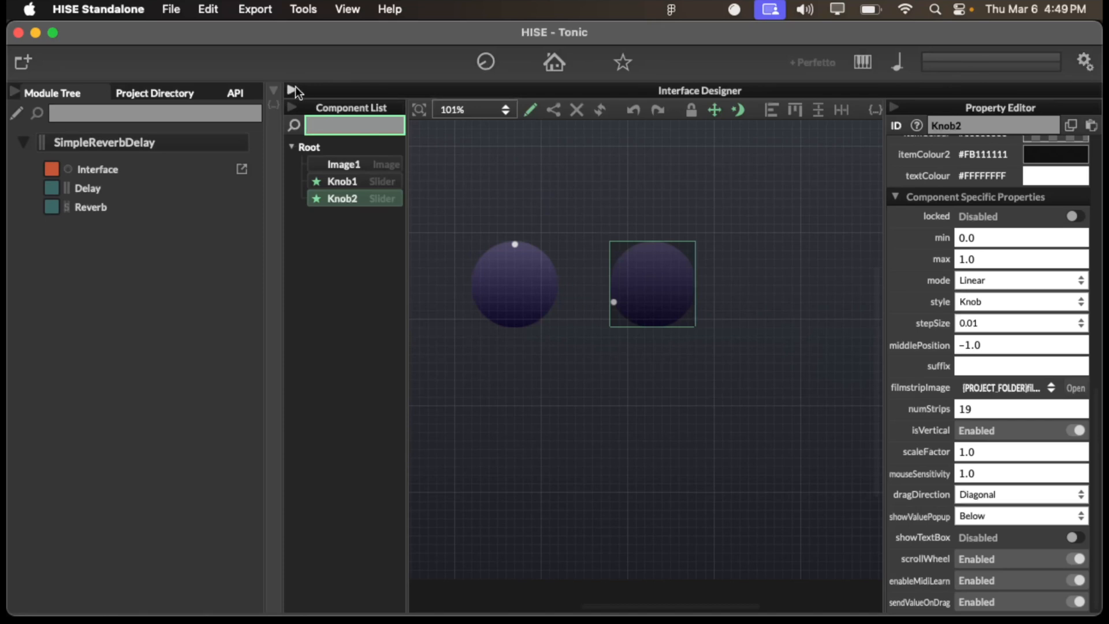
{"action": "left_click", "coordinate": [605, 321]}
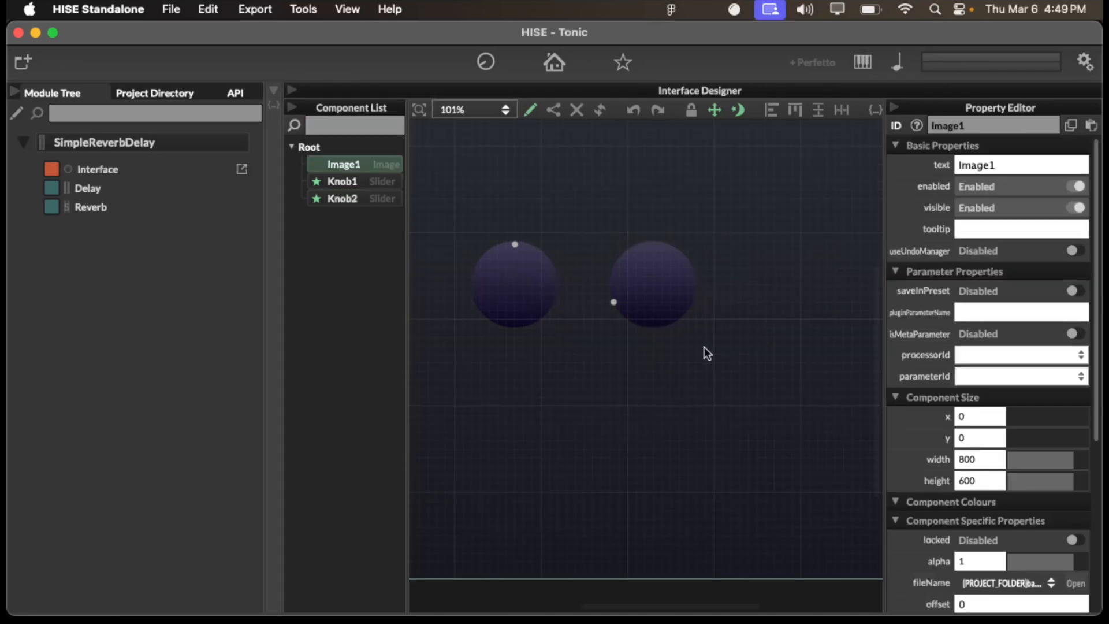
{"action": "scroll", "coordinate": [709, 373], "scroll_direction": "left", "scroll_amount": 2}
{"action": "scroll", "coordinate": [716, 405], "scroll_direction": "down", "scroll_amount": 2}
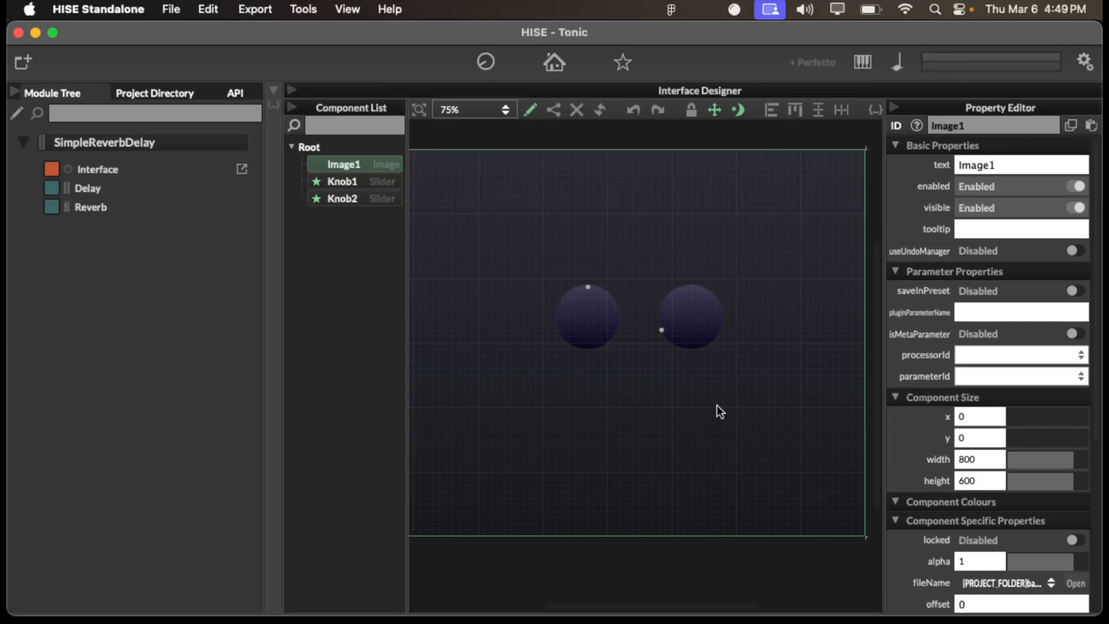
- Switch to Chrome and go to the YouTube home page through a web search for youtube
{"action": "key", "text": "super+space"}
{"action": "type", "text": "chome"}
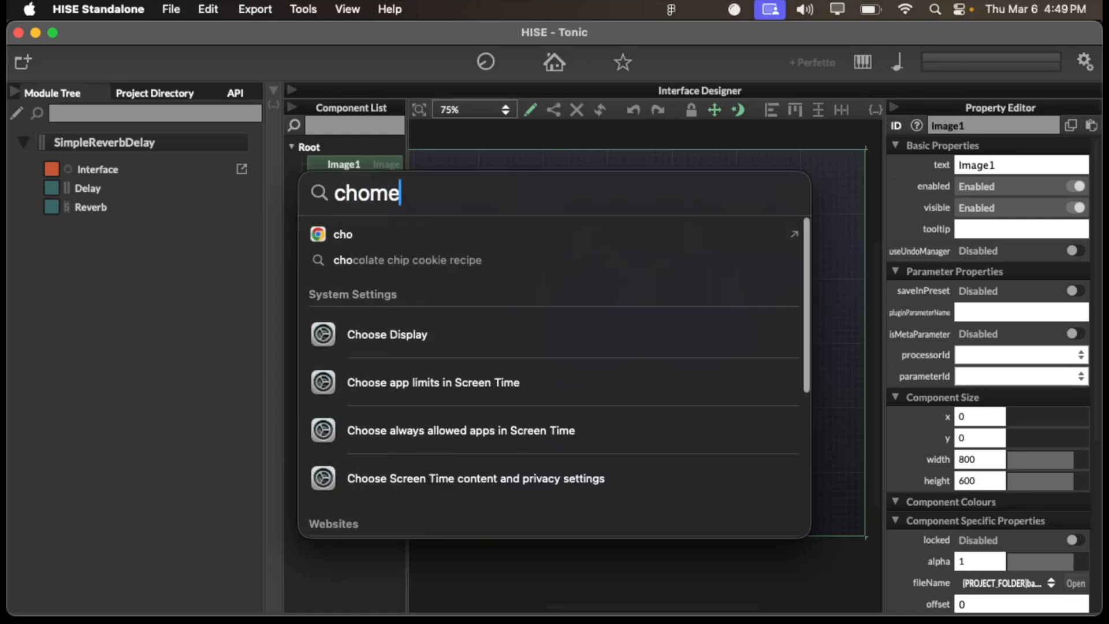
{"action": "key", "text": "Return"}
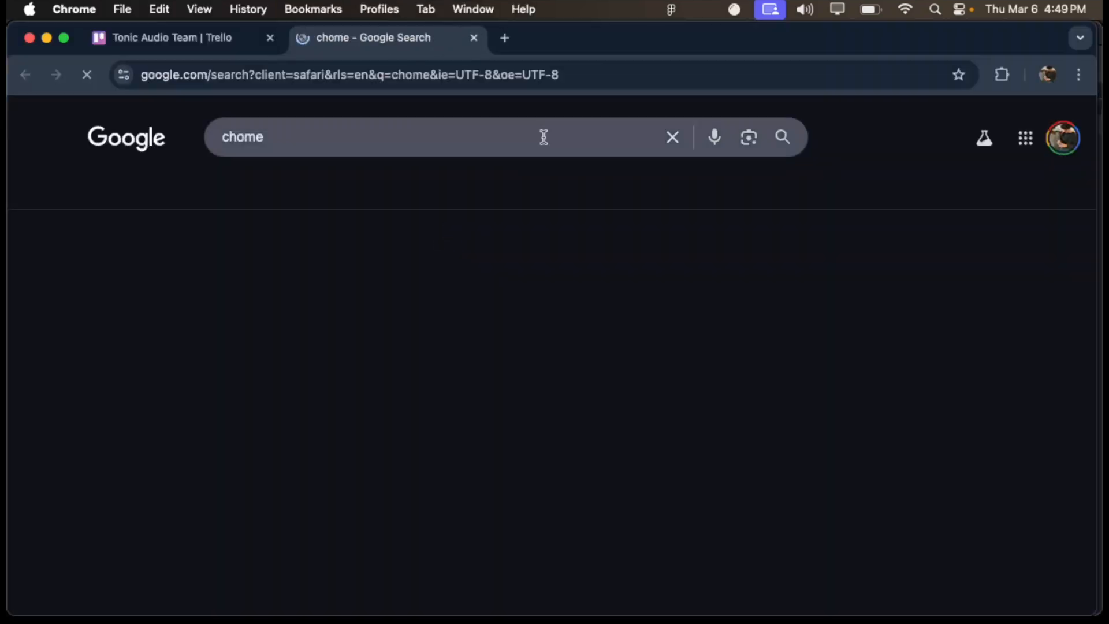
{"action": "left_click", "coordinate": [426, 138]}
{"action": "type", "text": "youtube"}
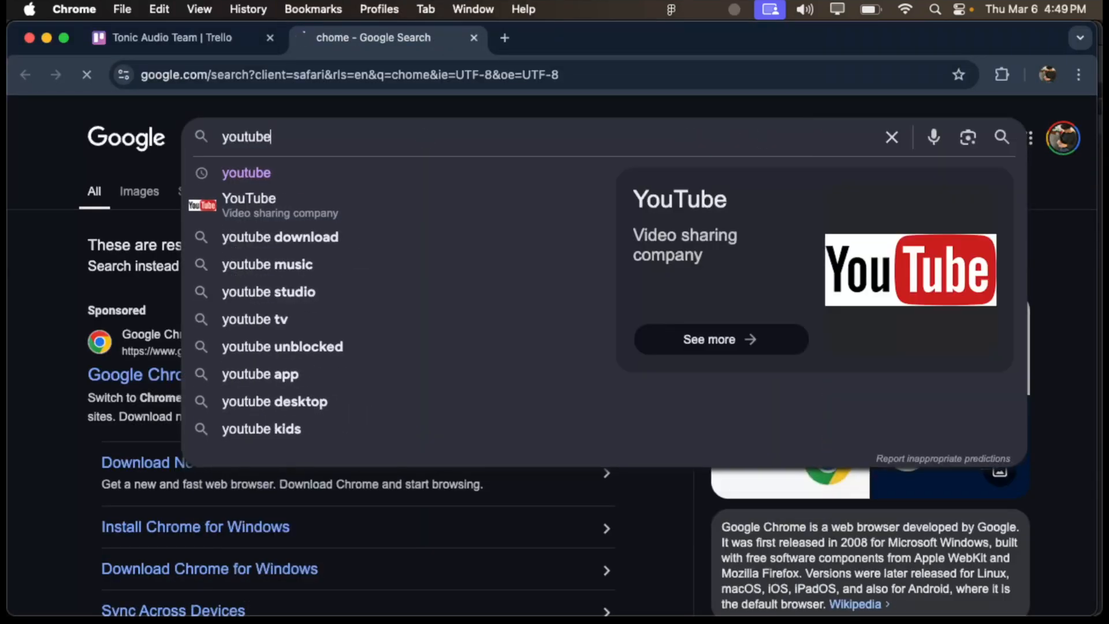
{"action": "key", "text": "Return"}
{"action": "left_click", "coordinate": [114, 285]}
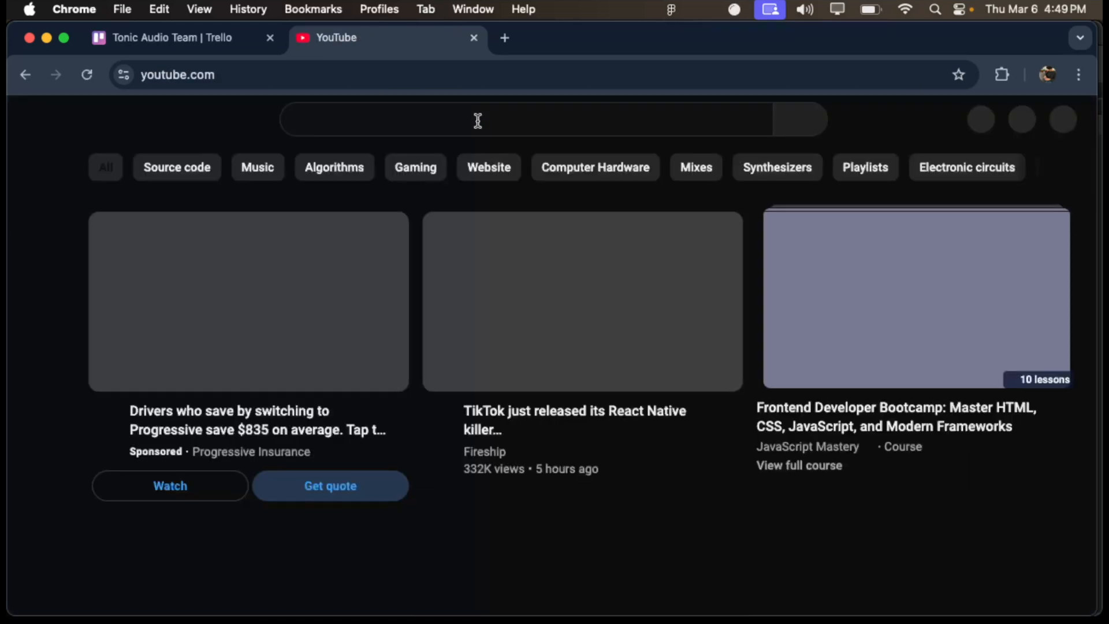
- Search YouTube for the HISE tutorial creator's name and look through the results
{"action": "left_click", "coordinate": [460, 119]}
{"action": "type", "text": "dav"}
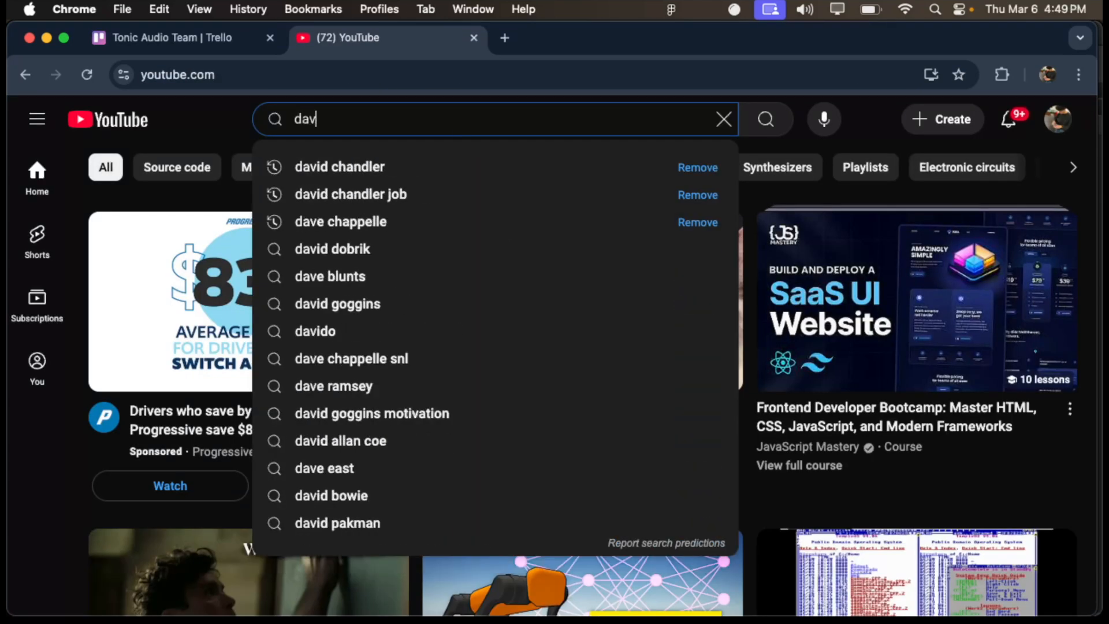
{"action": "type", "text": "id healy"}
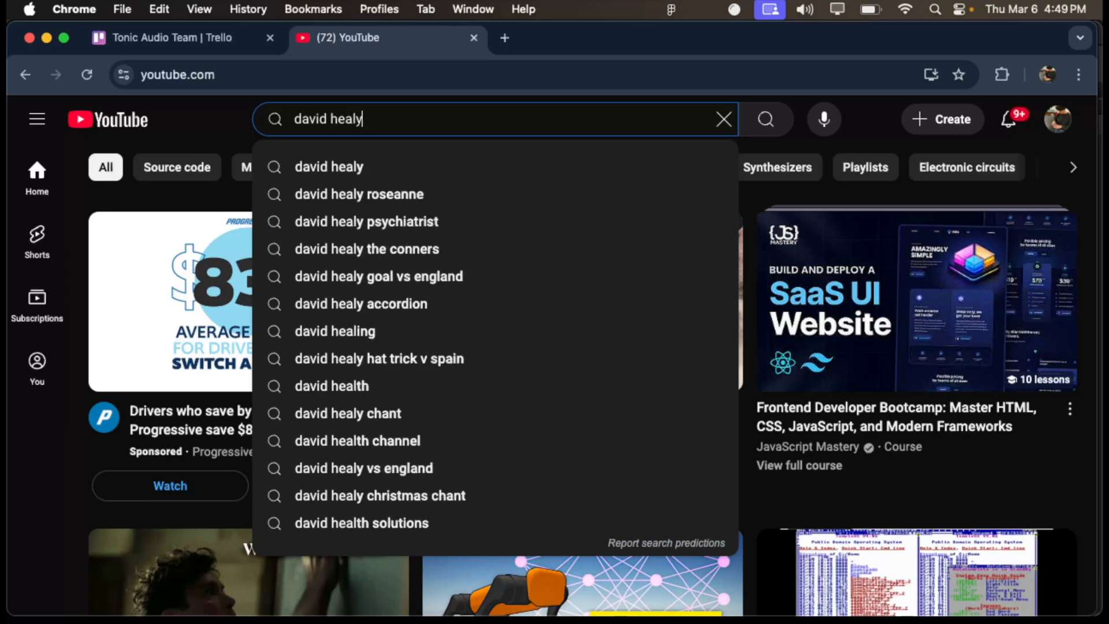
{"action": "left_click", "coordinate": [370, 168]}
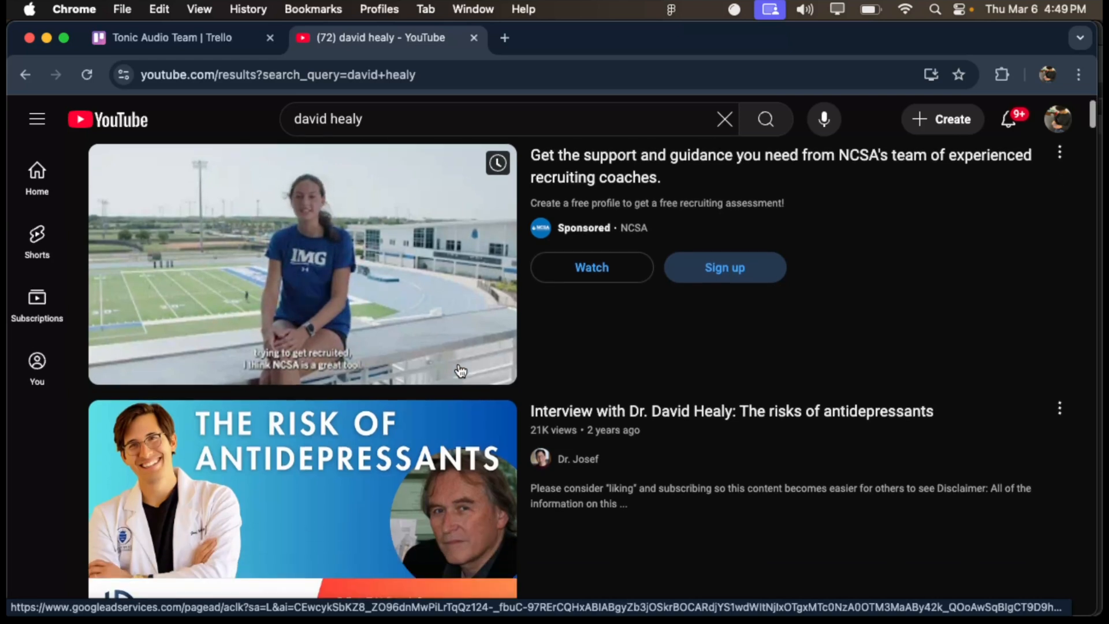
{"action": "scroll", "coordinate": [460, 372], "scroll_direction": "down", "scroll_amount": 10}
- Replace the YouTube search query with the suggested search "hise tutorial"
{"action": "left_click", "coordinate": [415, 127]}
{"action": "key", "text": "Escape"}
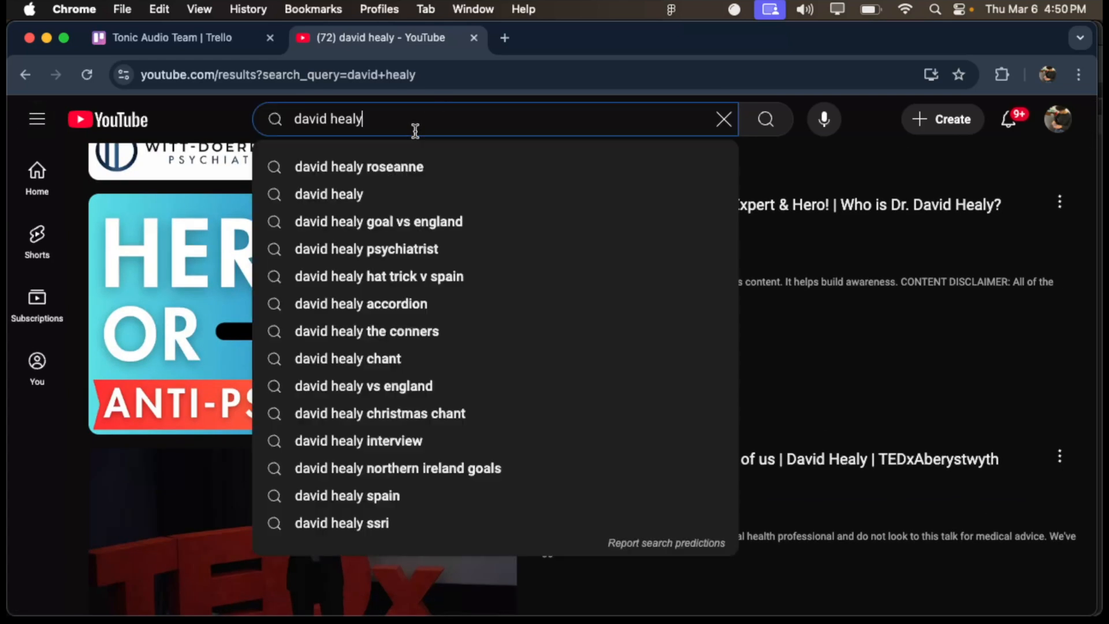
{"action": "double_click", "coordinate": [408, 128]}
{"action": "key", "text": "BackSpace"}
{"action": "key", "text": "BackSpace"}
{"action": "key", "text": "BackSpace"}
{"action": "key", "text": "BackSpace"}
{"action": "key", "text": "BackSpace"}
{"action": "key", "text": "BackSpace"}
{"action": "key", "text": "BackSpace"}
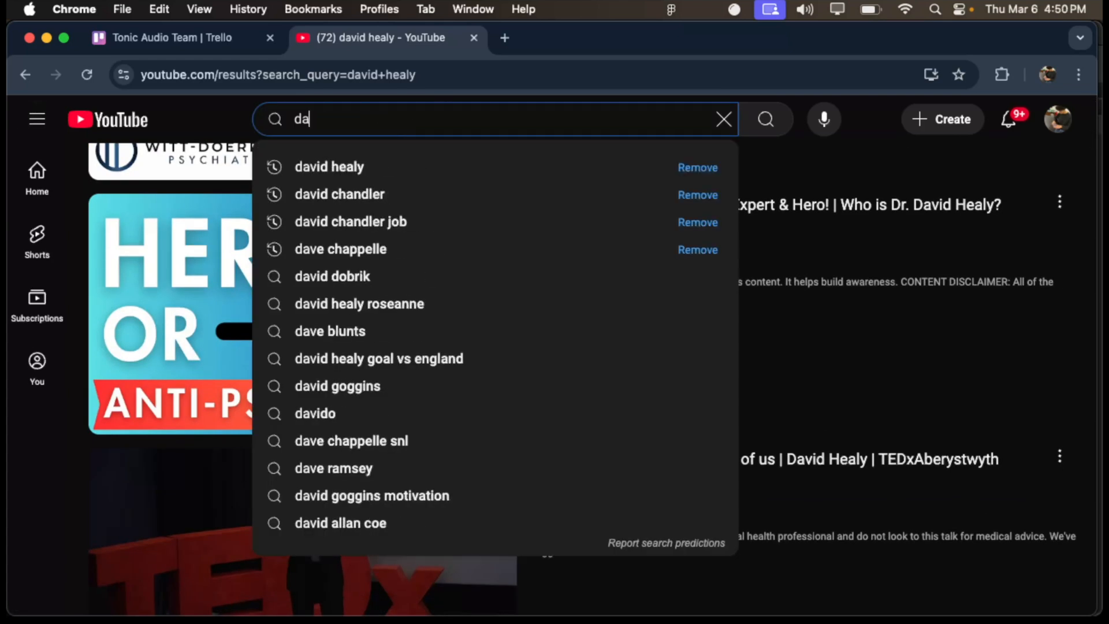
{"action": "type", "text": "HISE"}
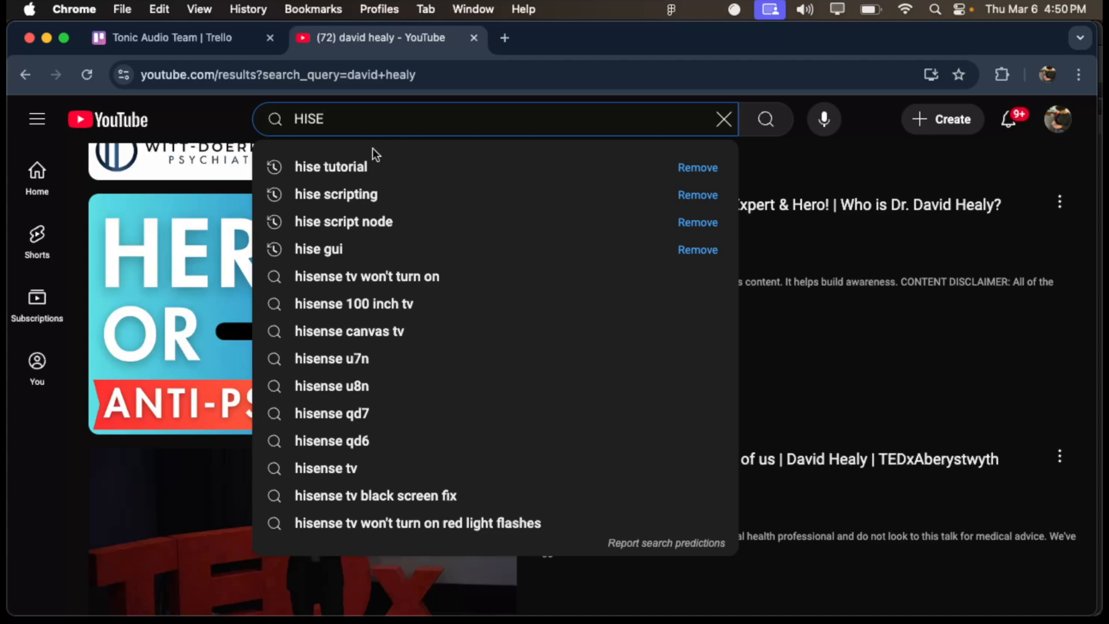
{"action": "left_click", "coordinate": [364, 166]}
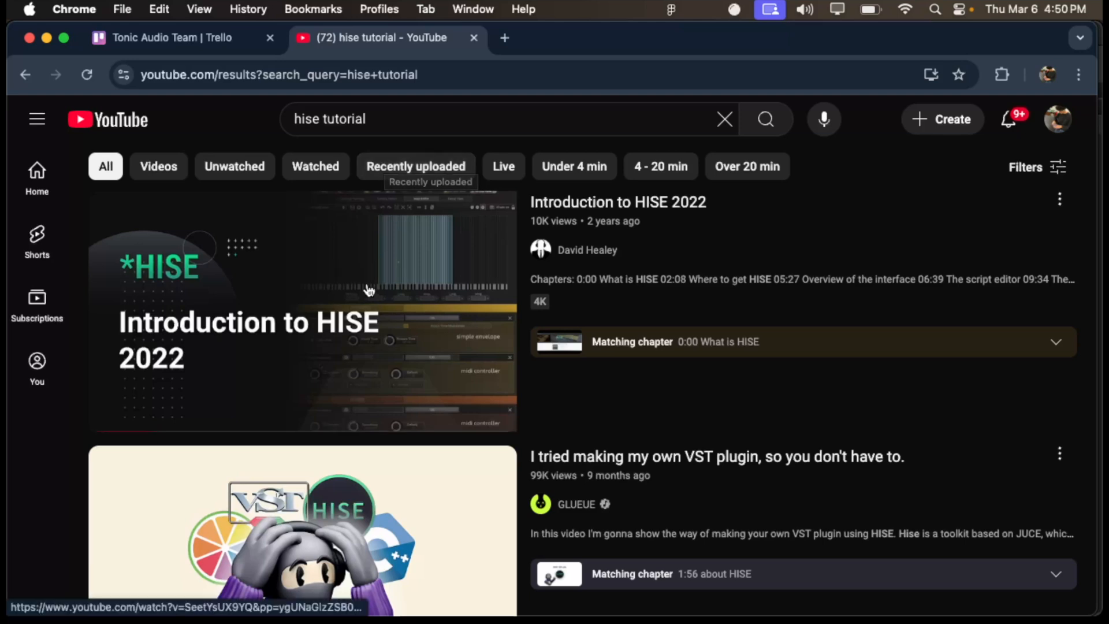
- Browse the HISE tutorial results for introduction, scripting and plugin-building videos
{"action": "mouse_move", "coordinate": [369, 290]}
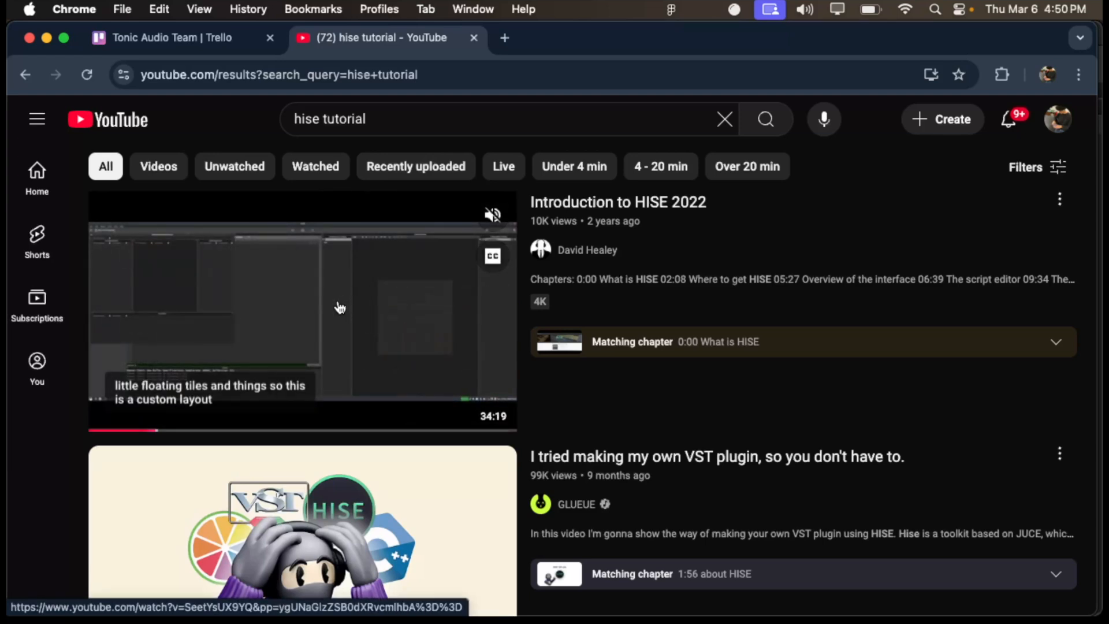
{"action": "scroll", "coordinate": [326, 367], "scroll_direction": "down", "scroll_amount": 1}
{"action": "scroll", "coordinate": [326, 366], "scroll_direction": "down", "scroll_amount": 5}
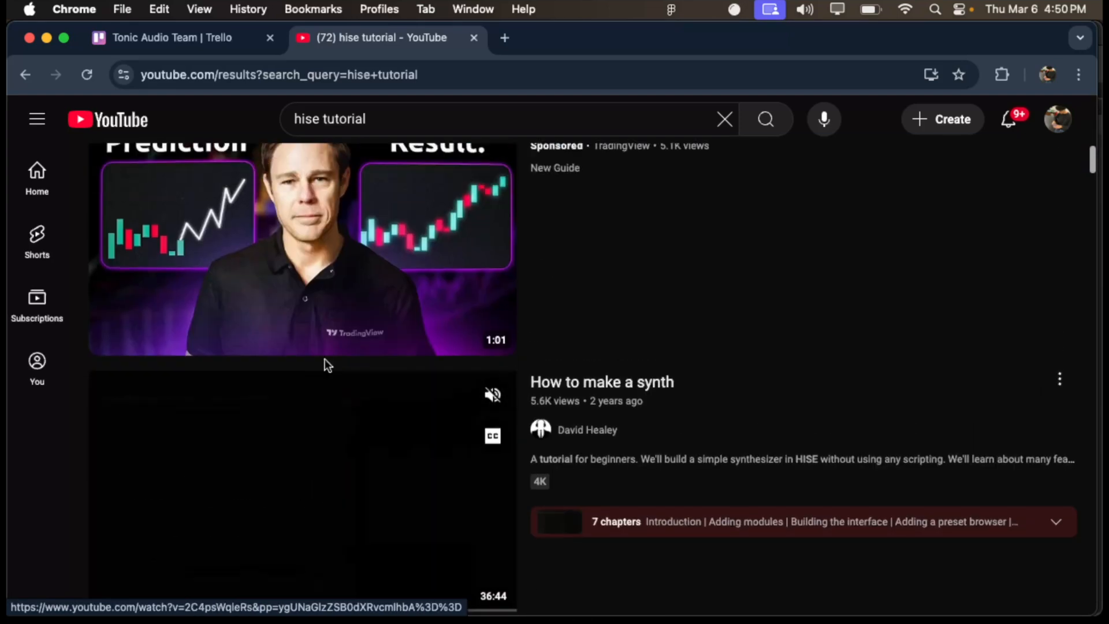
{"action": "scroll", "coordinate": [327, 432], "scroll_direction": "down", "scroll_amount": 6}
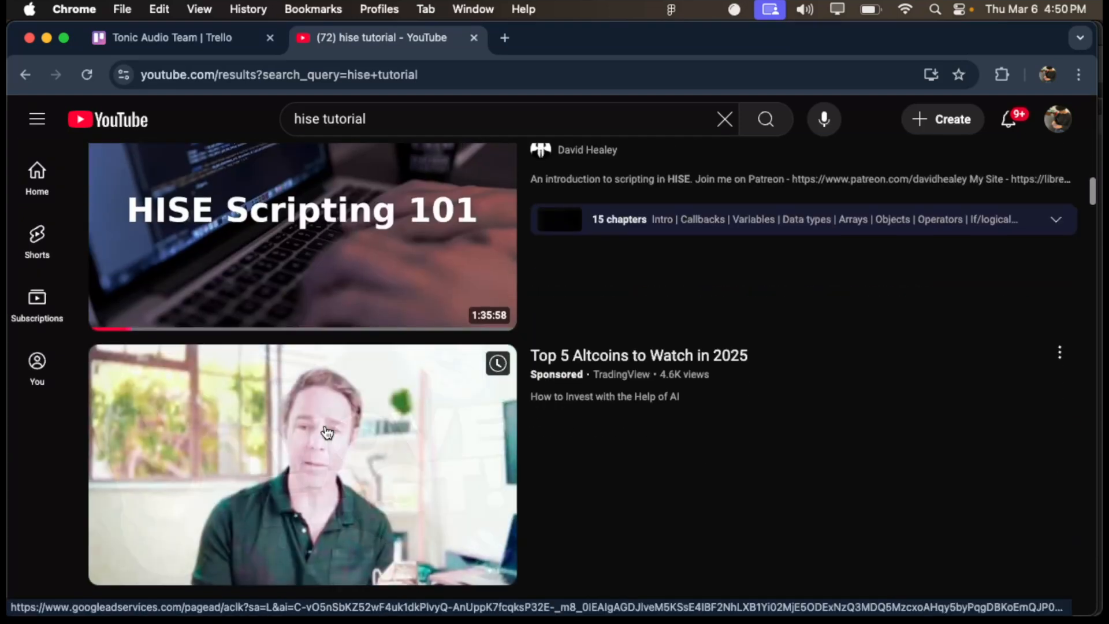
{"action": "scroll", "coordinate": [326, 432], "scroll_direction": "up", "scroll_amount": 3}
{"action": "scroll", "coordinate": [326, 432], "scroll_direction": "down", "scroll_amount": 1}
{"action": "scroll", "coordinate": [326, 433], "scroll_direction": "down", "scroll_amount": 12}
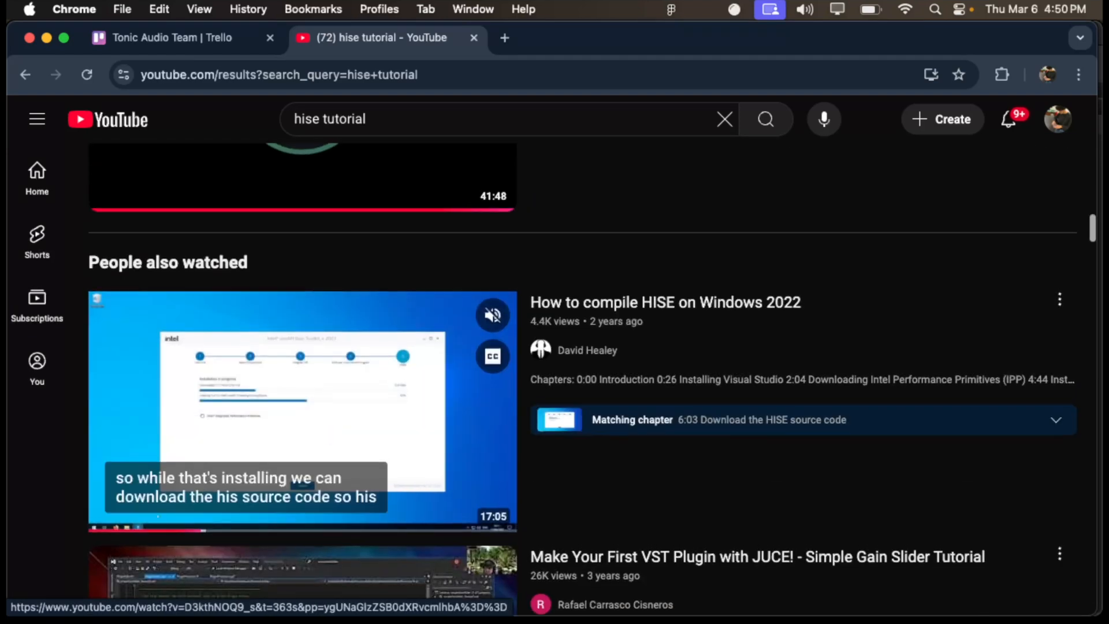
{"action": "scroll", "coordinate": [327, 432], "scroll_direction": "down", "scroll_amount": 6}
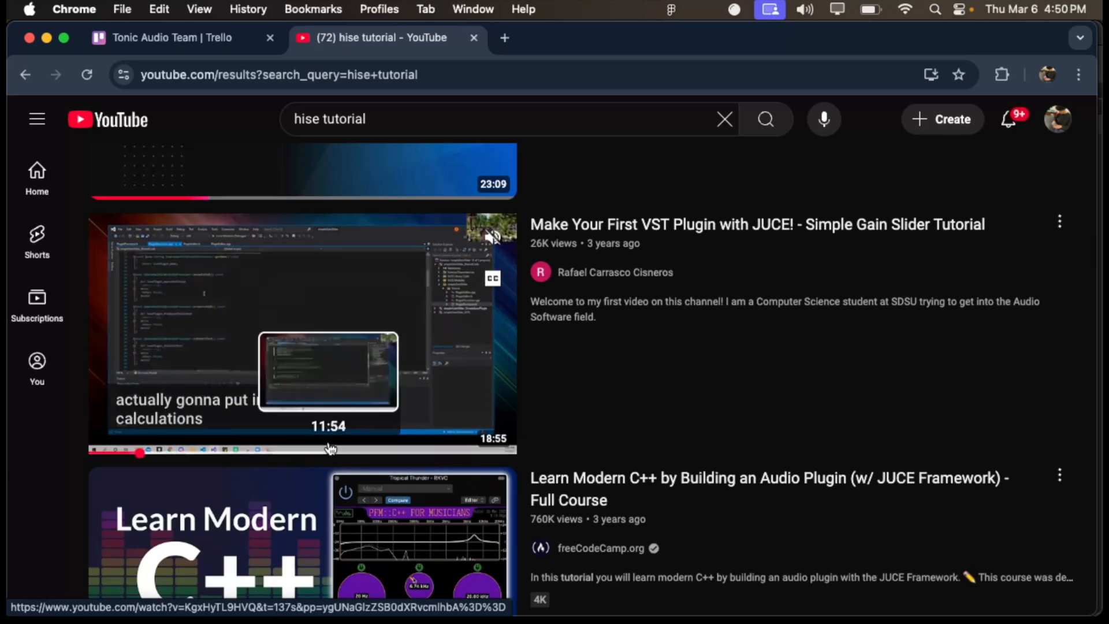
- Open the HISE Scripting 101 video from the search results and pause its playback
{"action": "scroll", "coordinate": [317, 386], "scroll_direction": "up", "scroll_amount": 9}
{"action": "scroll", "coordinate": [316, 385], "scroll_direction": "down", "scroll_amount": 15}
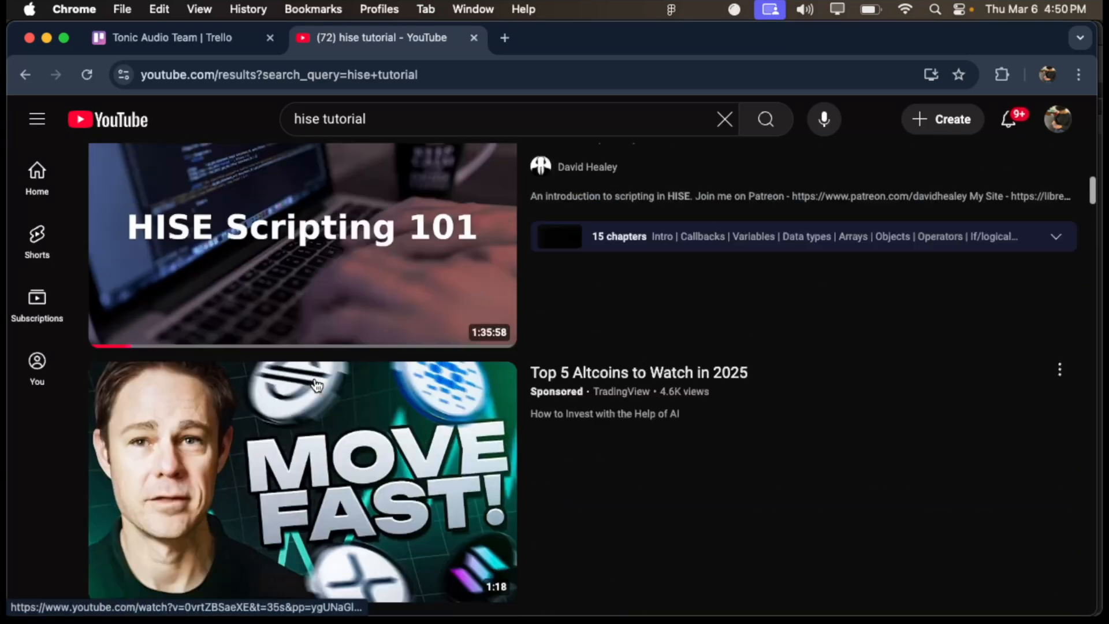
{"action": "scroll", "coordinate": [316, 385], "scroll_direction": "up", "scroll_amount": 6}
{"action": "scroll", "coordinate": [317, 385], "scroll_direction": "down", "scroll_amount": 5}
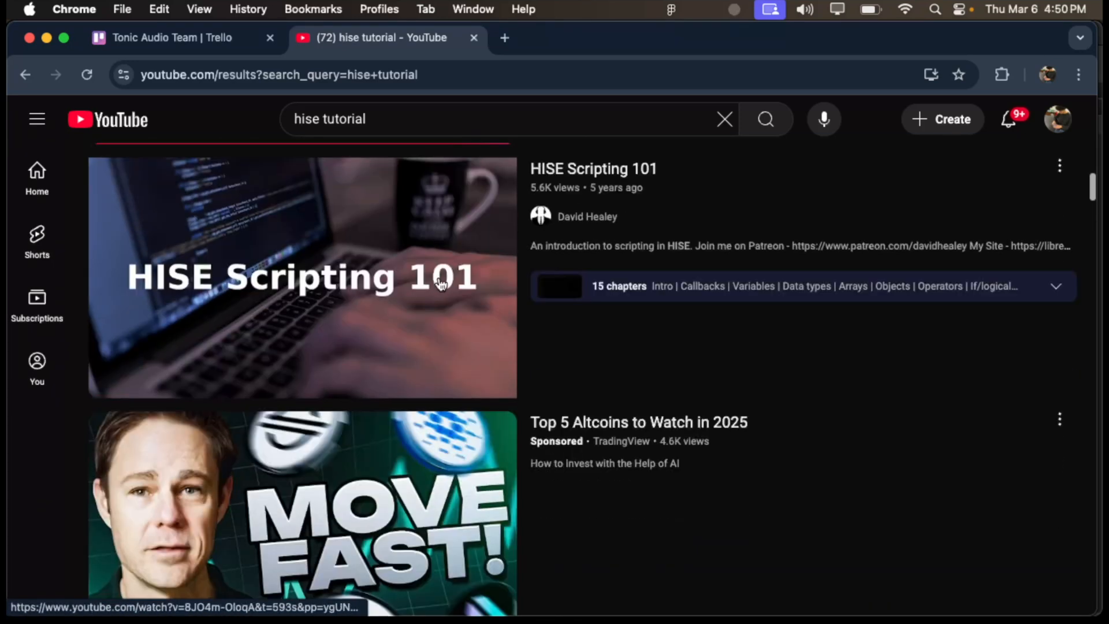
{"action": "left_click", "coordinate": [492, 237]}
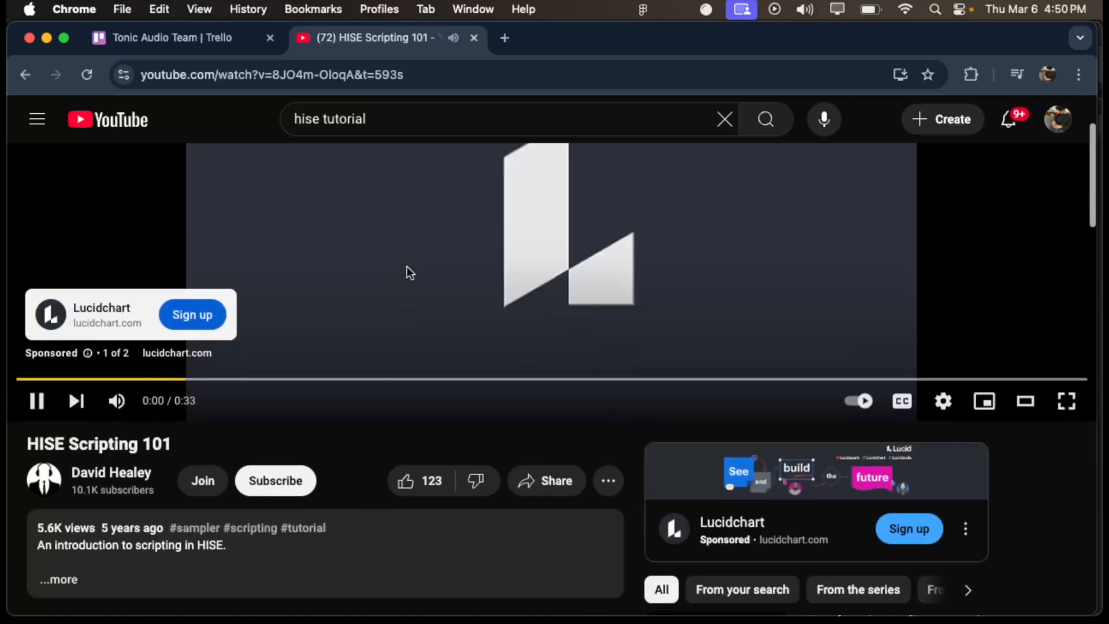
{"action": "left_click", "coordinate": [406, 268]}
- Go to the playlists on the video creator's channel, open the HISE Look and Feel playlist and pause its first video
{"action": "left_click", "coordinate": [118, 477]}
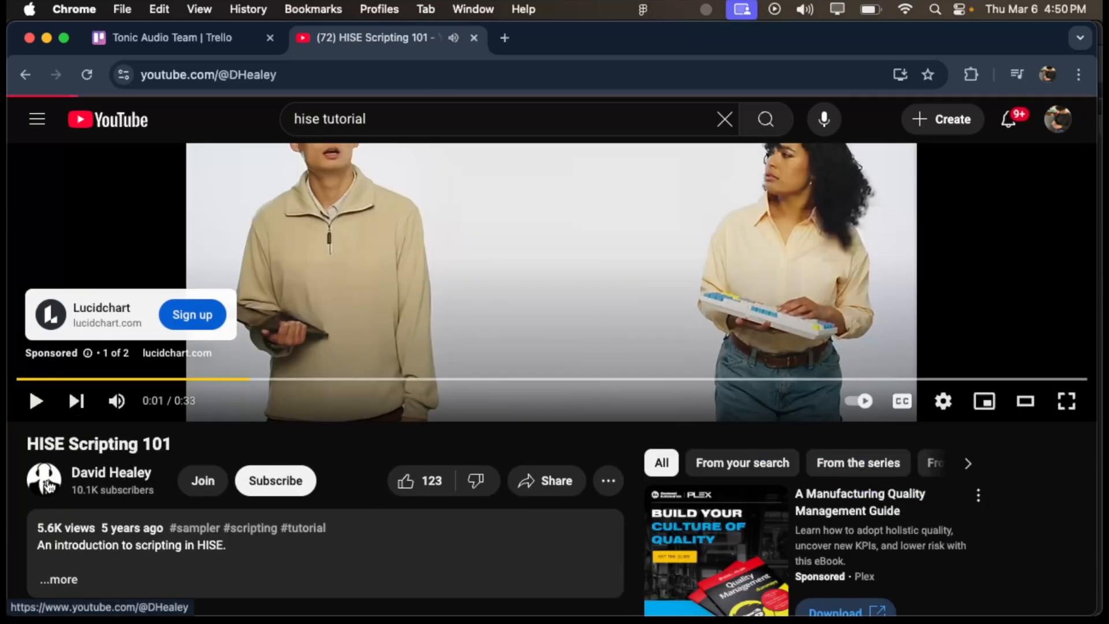
{"action": "scroll", "coordinate": [459, 411], "scroll_direction": "down", "scroll_amount": 2}
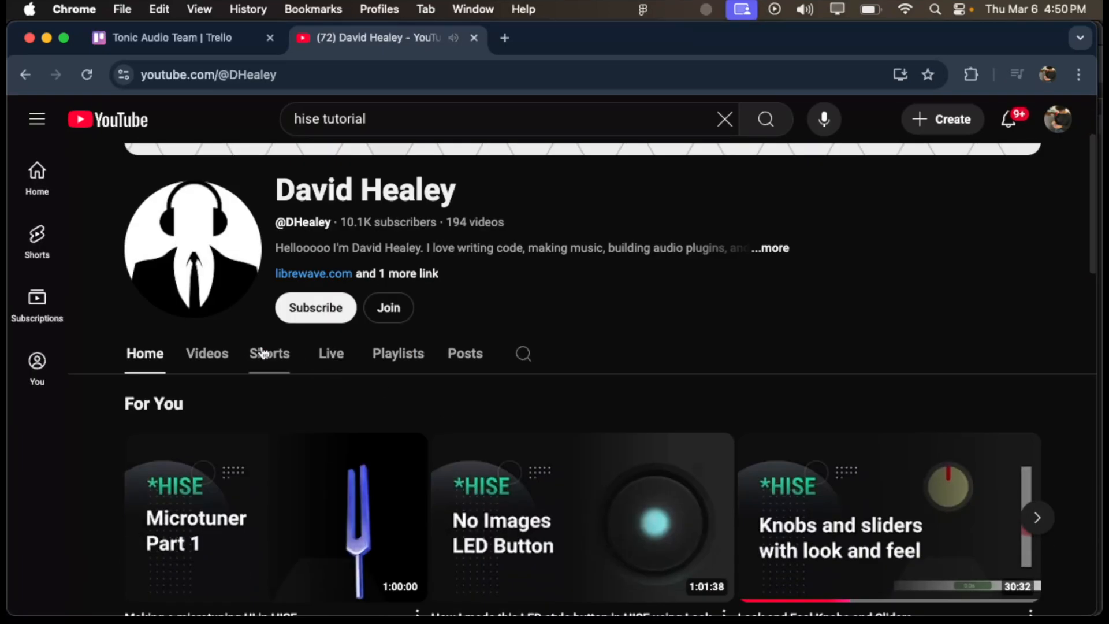
{"action": "left_click", "coordinate": [395, 354]}
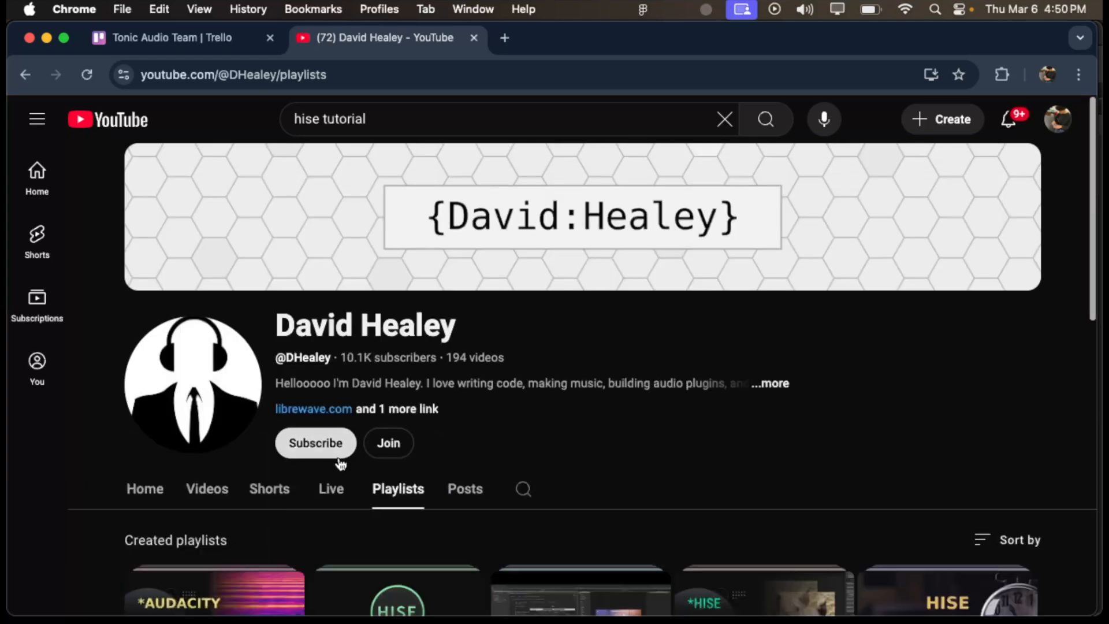
{"action": "scroll", "coordinate": [370, 417], "scroll_direction": "down", "scroll_amount": 5}
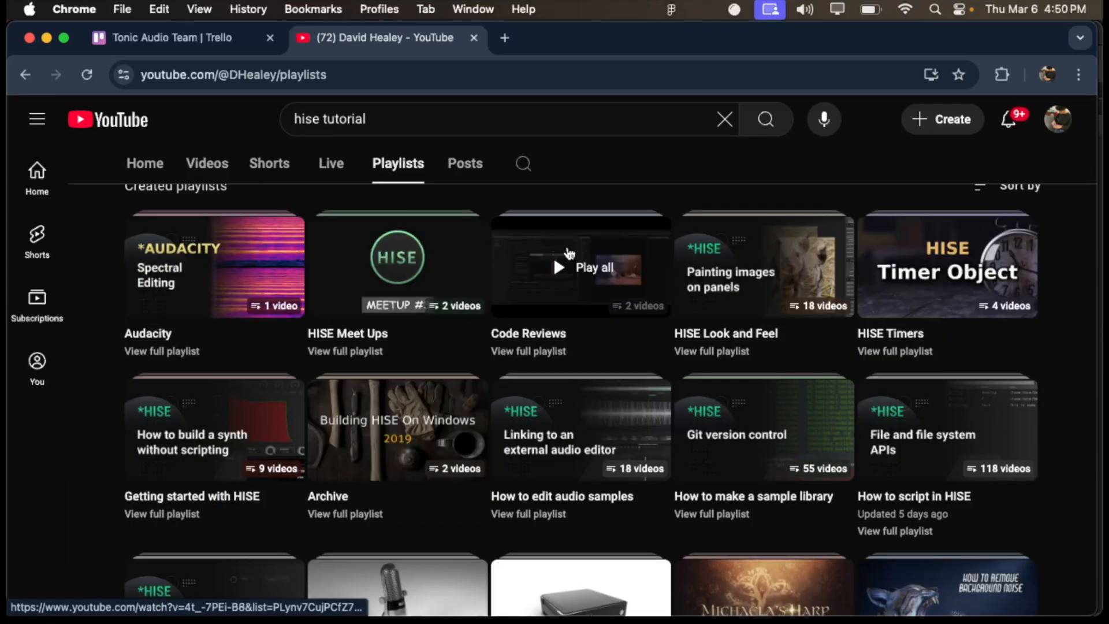
{"action": "left_click", "coordinate": [754, 315]}
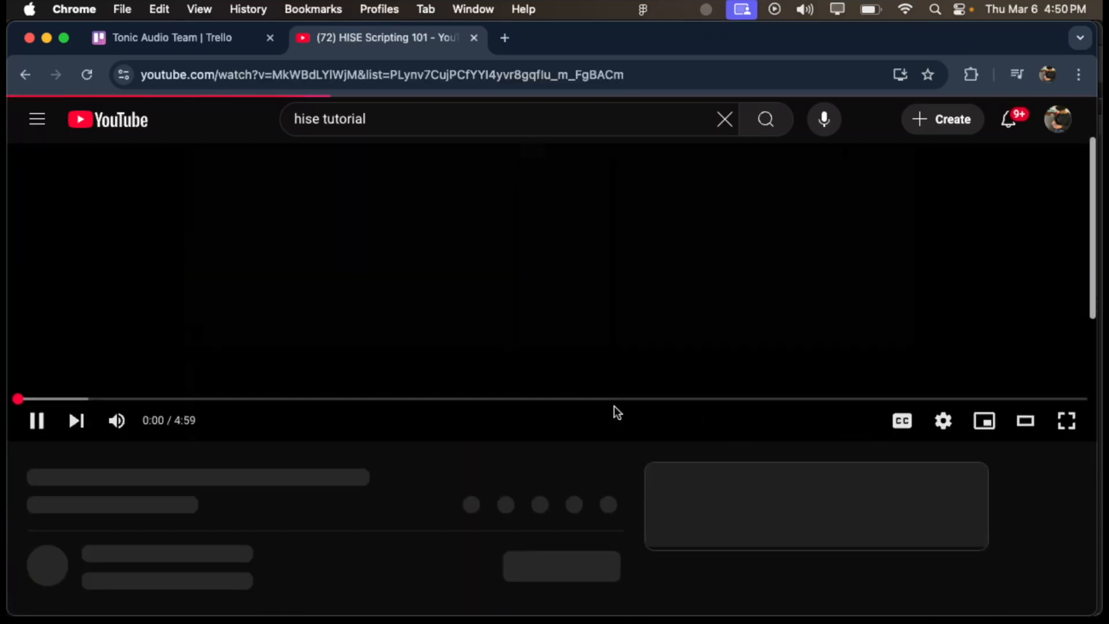
{"action": "left_click", "coordinate": [381, 296]}
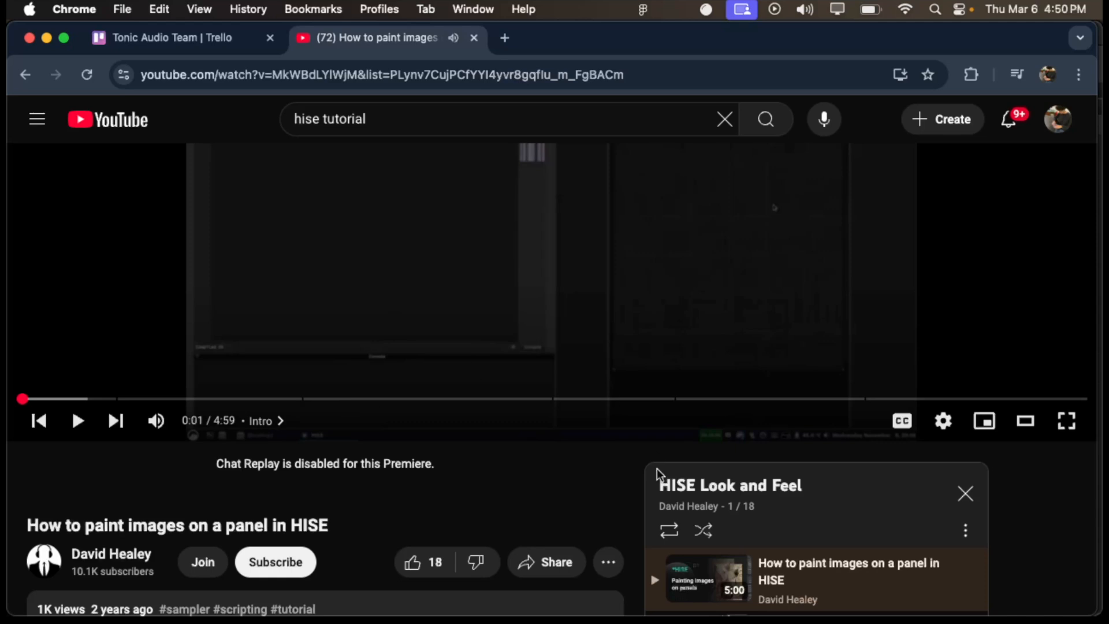
- Look through the HISE Look and Feel playlist for tutorials on image buttons, knobs and sliders, and filmstrips
{"action": "scroll", "coordinate": [637, 515], "scroll_direction": "down", "scroll_amount": 5}
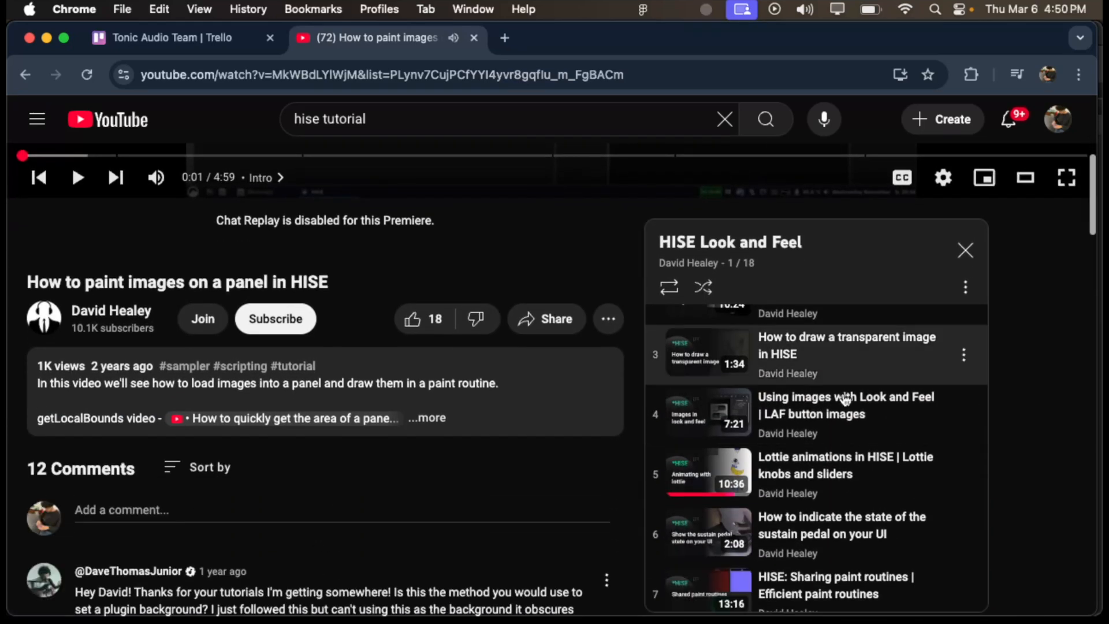
{"action": "scroll", "coordinate": [844, 361], "scroll_direction": "down", "scroll_amount": 1}
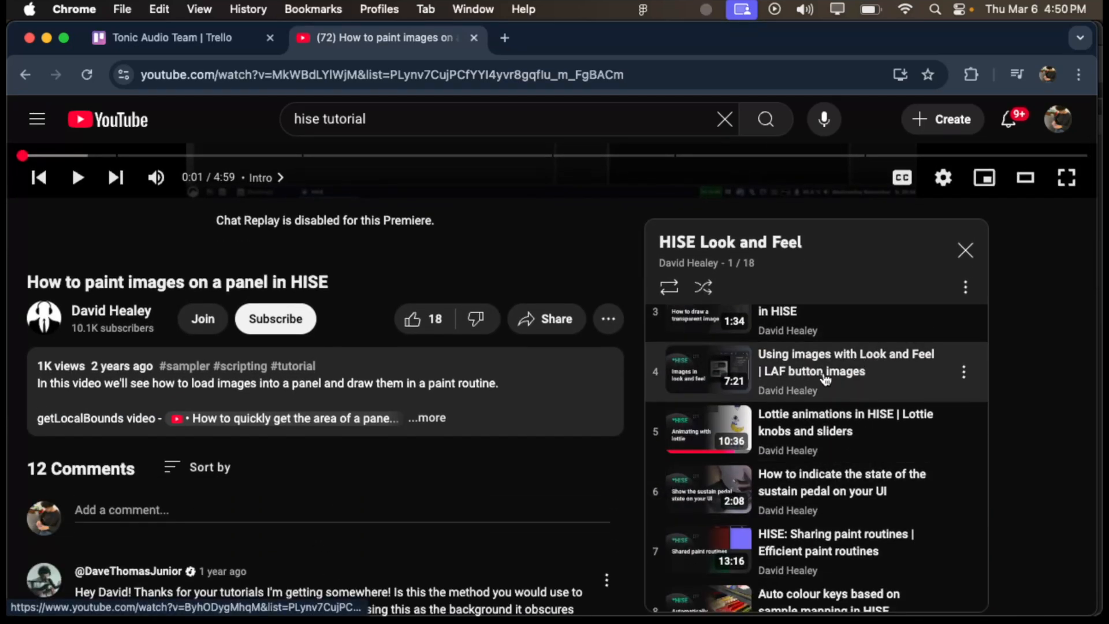
{"action": "scroll", "coordinate": [849, 399], "scroll_direction": "down", "scroll_amount": 1}
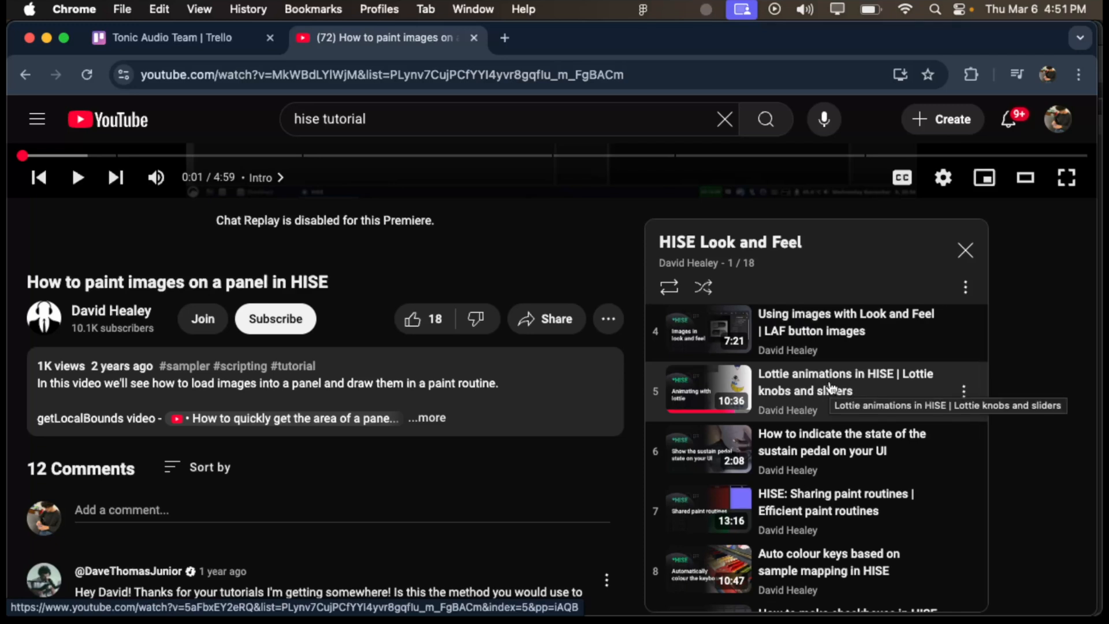
{"action": "scroll", "coordinate": [830, 387], "scroll_direction": "down", "scroll_amount": 1}
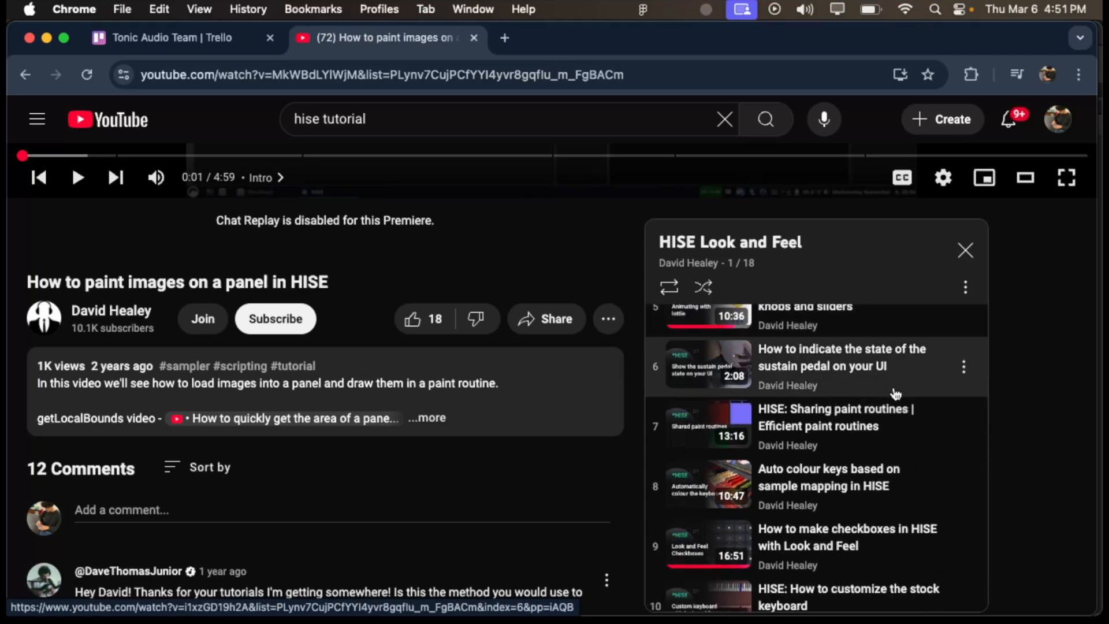
{"action": "scroll", "coordinate": [916, 491], "scroll_direction": "down", "scroll_amount": 5}
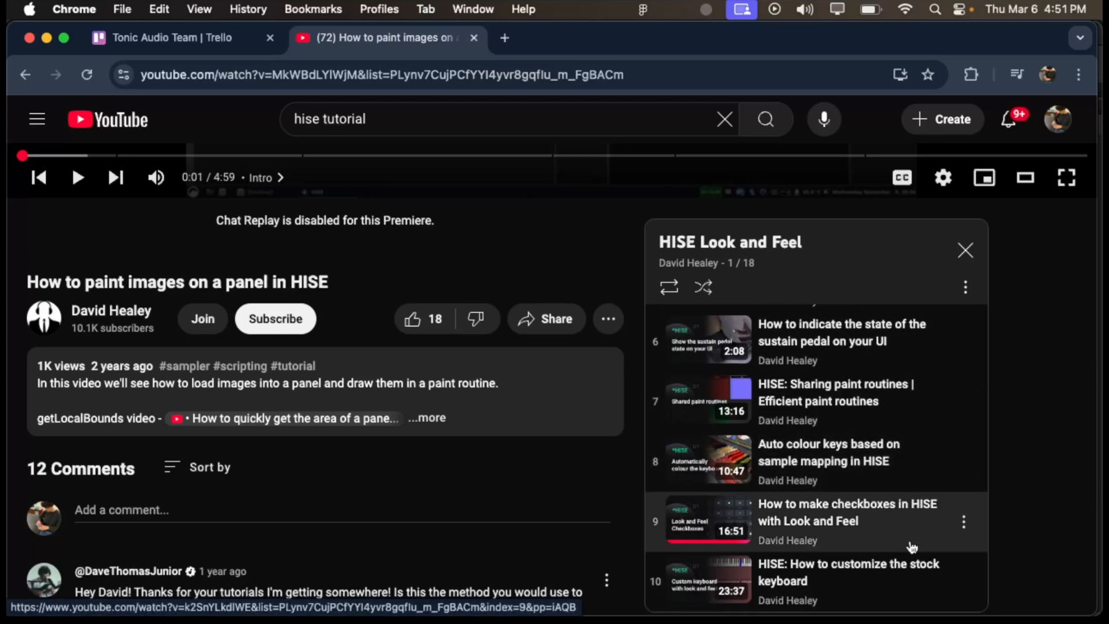
{"action": "scroll", "coordinate": [912, 544], "scroll_direction": "up", "scroll_amount": 1}
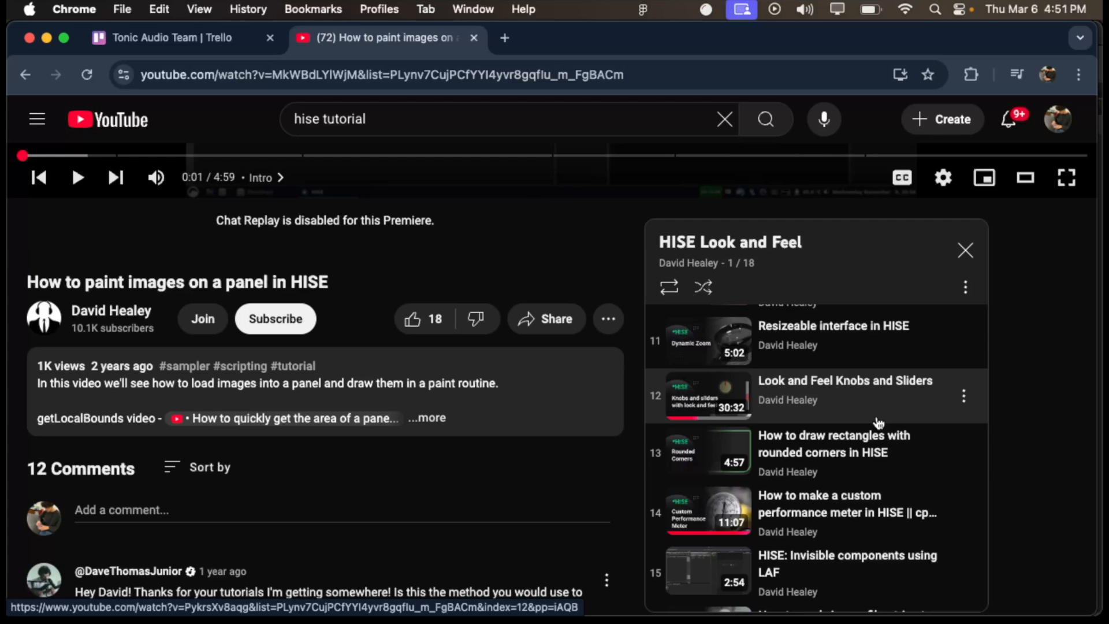
{"action": "scroll", "coordinate": [875, 427], "scroll_direction": "down", "scroll_amount": 1}
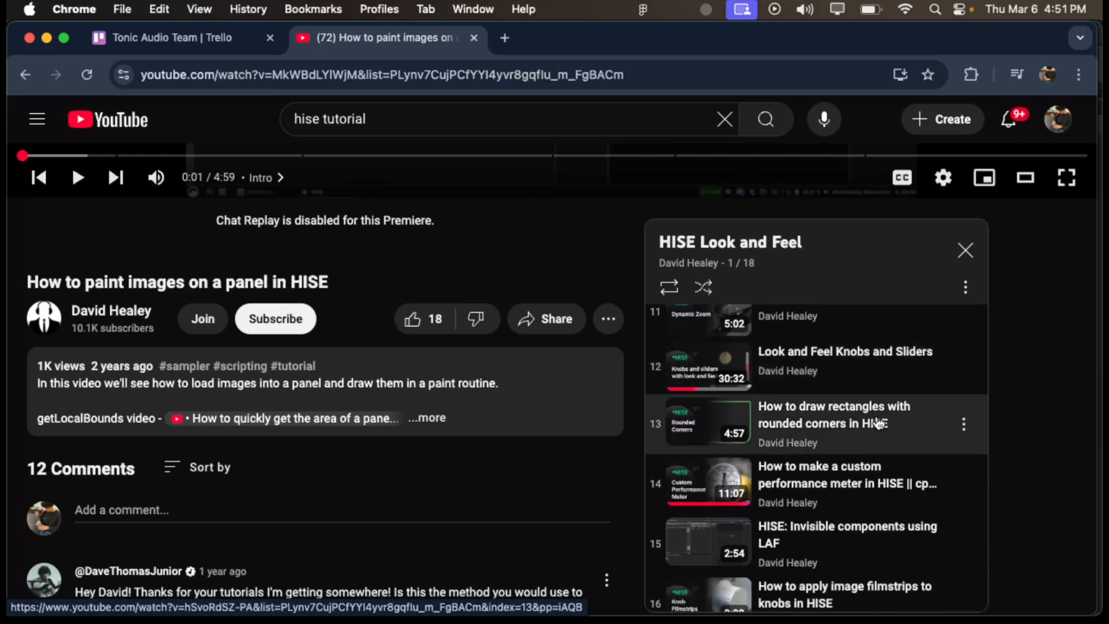
{"action": "scroll", "coordinate": [865, 450], "scroll_direction": "down", "scroll_amount": 5}
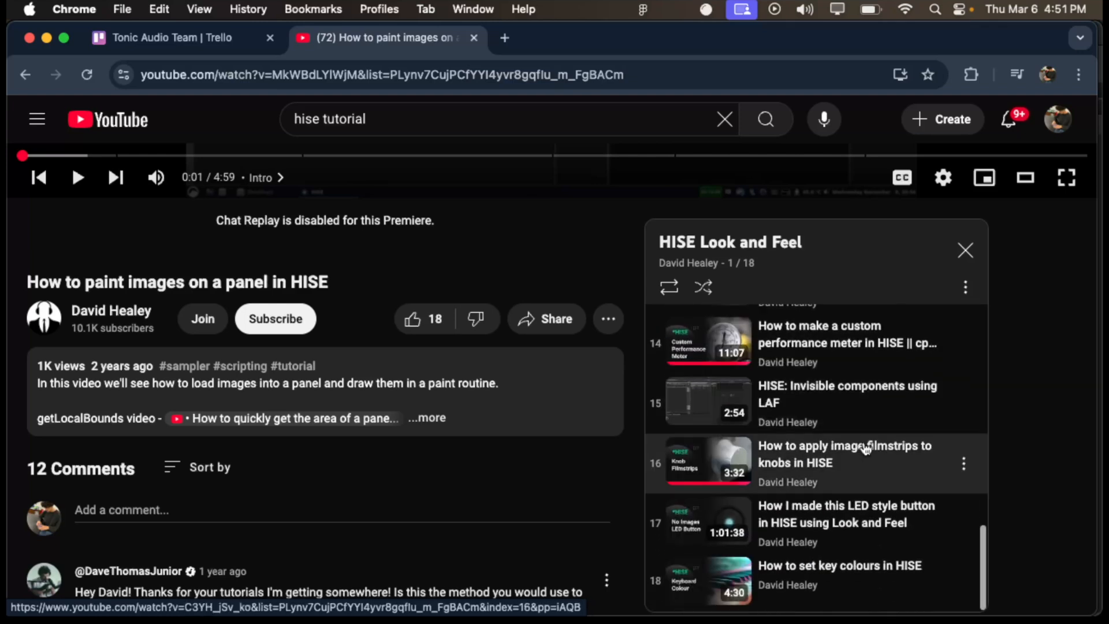
{"action": "scroll", "coordinate": [1082, 424], "scroll_direction": "down", "scroll_amount": 1}
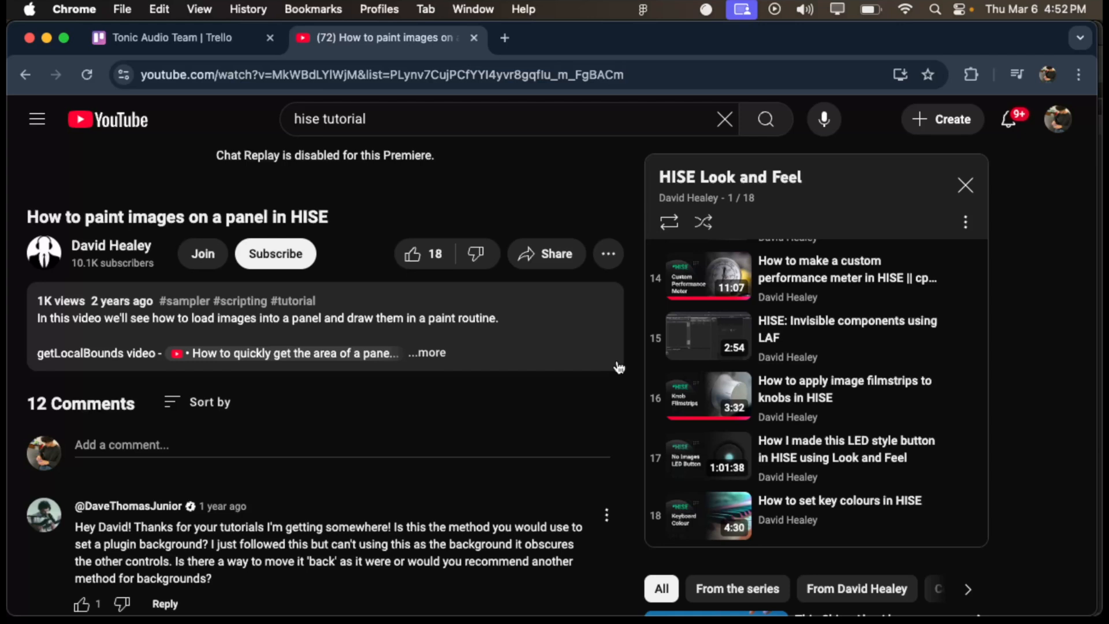
- Switch to Figma, show the Team Project file and examine the MacBook mockup of the Tonic plugin window
{"action": "key", "text": "super+Tab"}
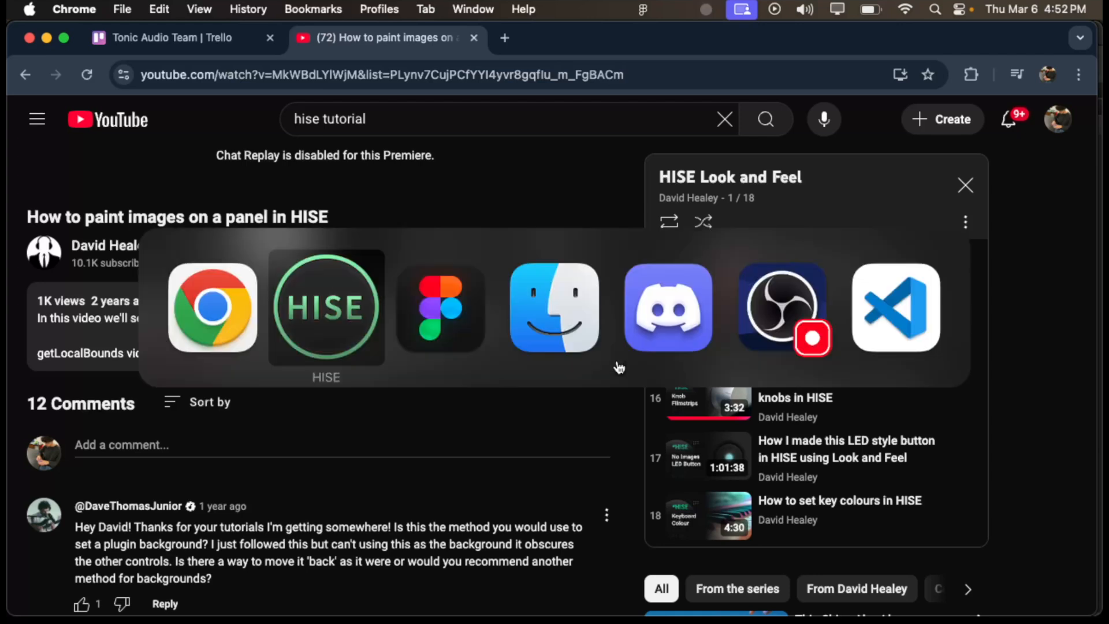
{"action": "key", "text": "super+Tab"}
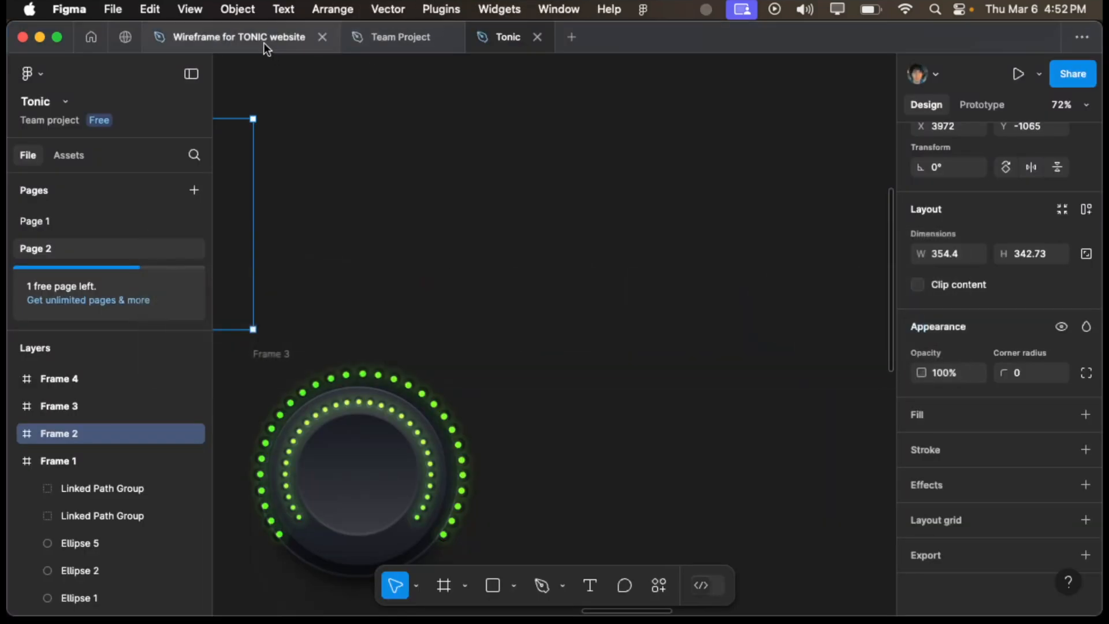
{"action": "left_click", "coordinate": [373, 40]}
{"action": "scroll", "coordinate": [448, 218], "scroll_direction": "down", "scroll_amount": 15}
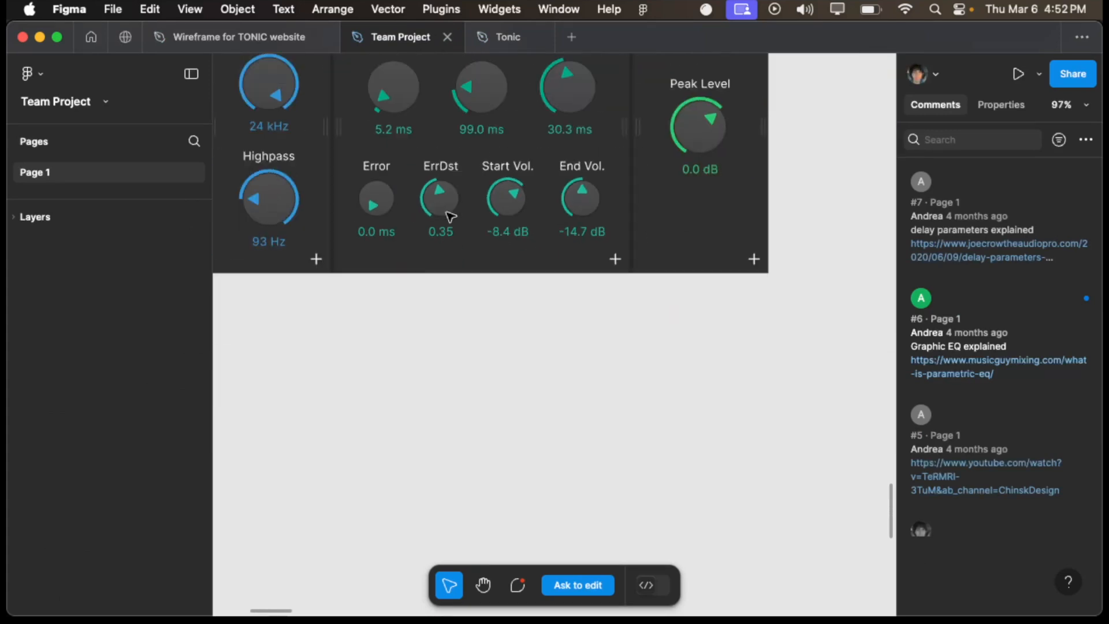
{"action": "scroll", "coordinate": [468, 195], "scroll_direction": "down", "scroll_amount": 2}
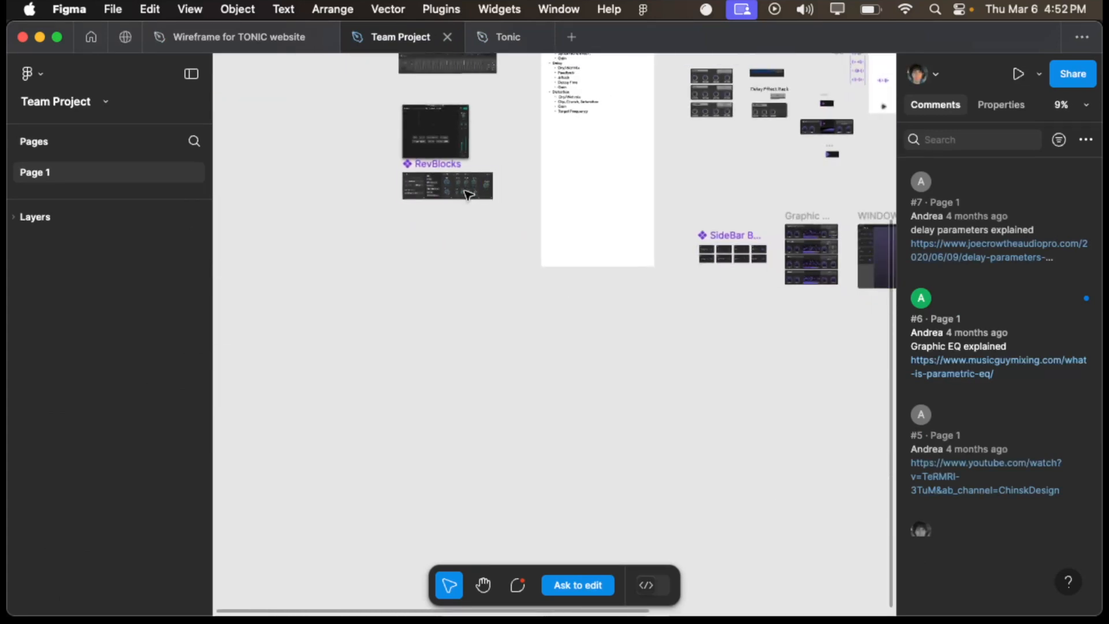
{"action": "scroll", "coordinate": [643, 228], "scroll_direction": "right", "scroll_amount": 8}
{"action": "scroll", "coordinate": [644, 228], "scroll_direction": "up", "scroll_amount": 6}
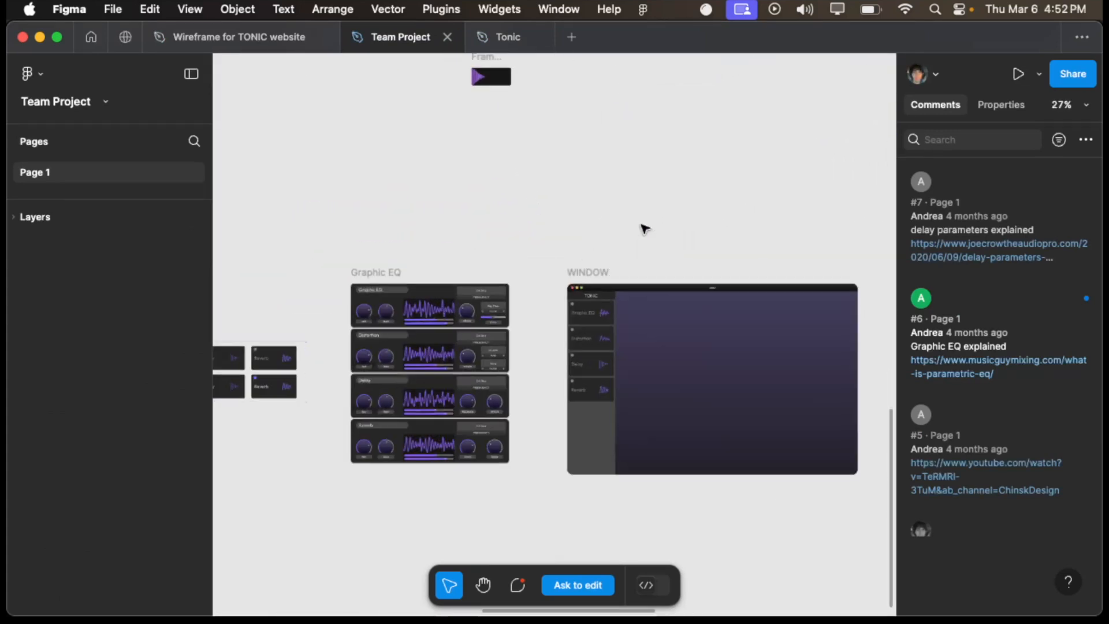
{"action": "scroll", "coordinate": [621, 279], "scroll_direction": "up", "scroll_amount": 5}
{"action": "scroll", "coordinate": [622, 279], "scroll_direction": "up", "scroll_amount": 15}
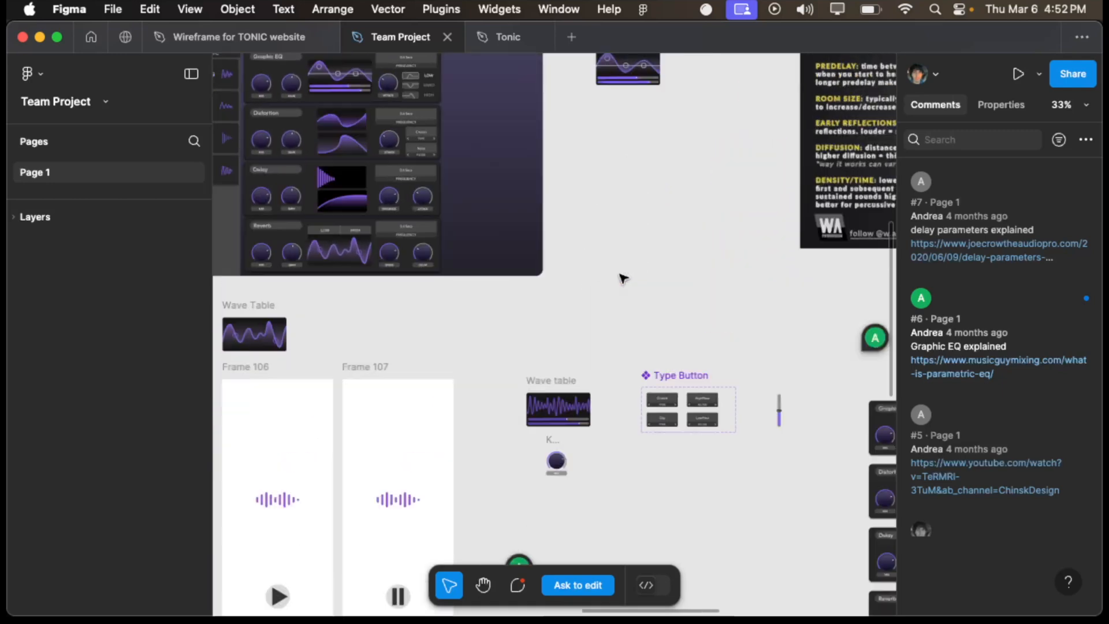
{"action": "scroll", "coordinate": [623, 279], "scroll_direction": "up", "scroll_amount": 7}
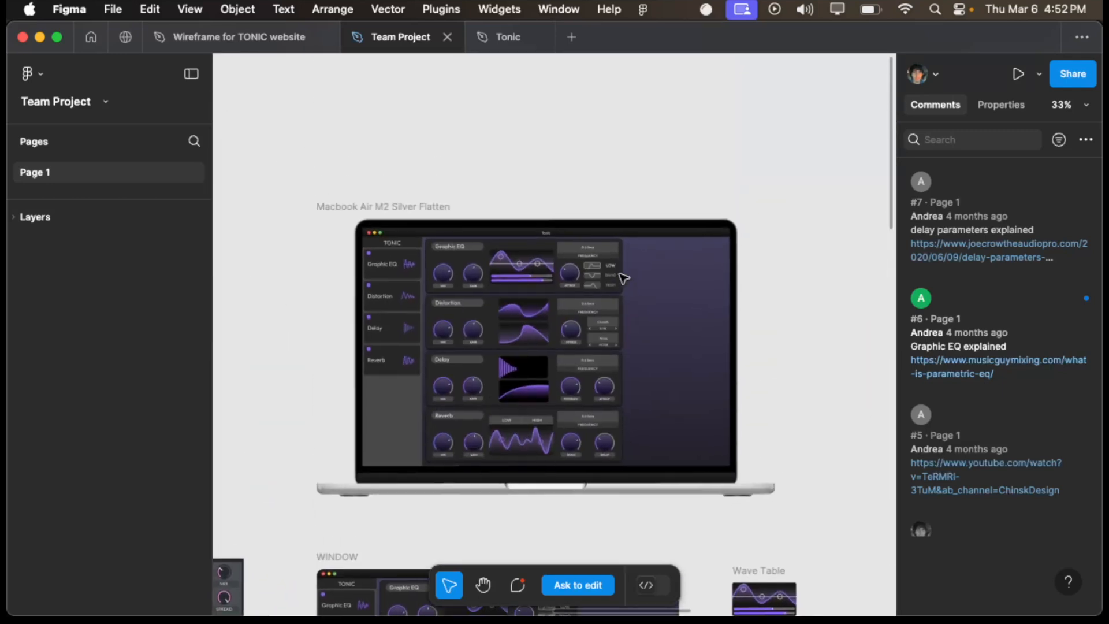
{"action": "scroll", "coordinate": [624, 279], "scroll_direction": "up", "scroll_amount": 3}
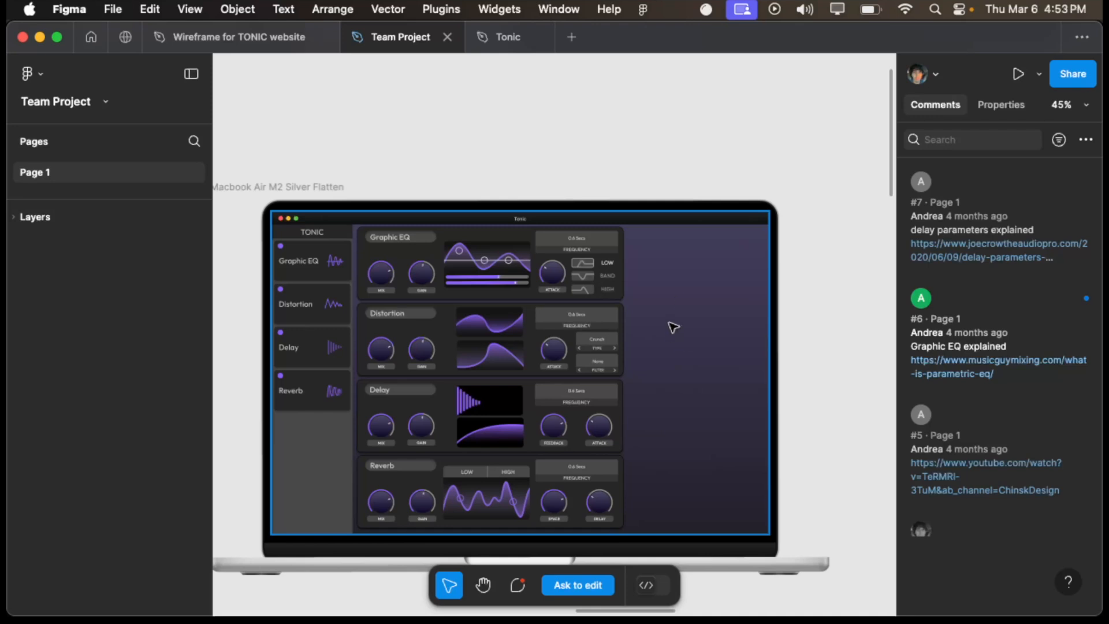
- Switch to HISE, view the Delay module's parameters and close its editor
{"action": "key", "text": "ctrl+Up"}
{"action": "left_click", "coordinate": [616, 254]}
{"action": "scroll", "coordinate": [627, 306], "scroll_direction": "down", "scroll_amount": 3, "text": "super"}
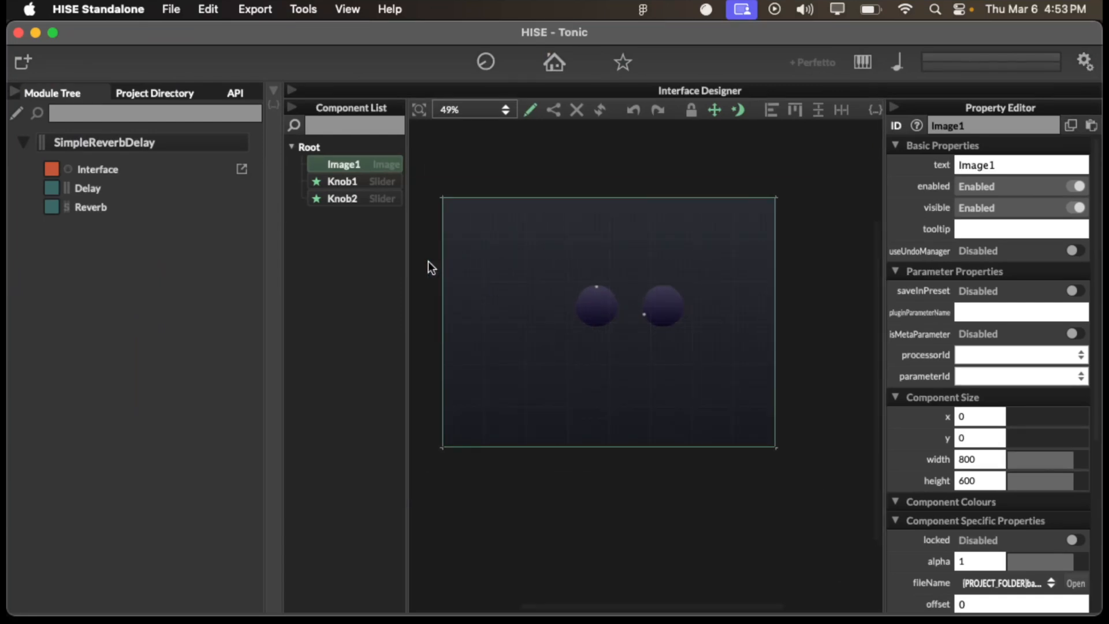
{"action": "left_click", "coordinate": [130, 186]}
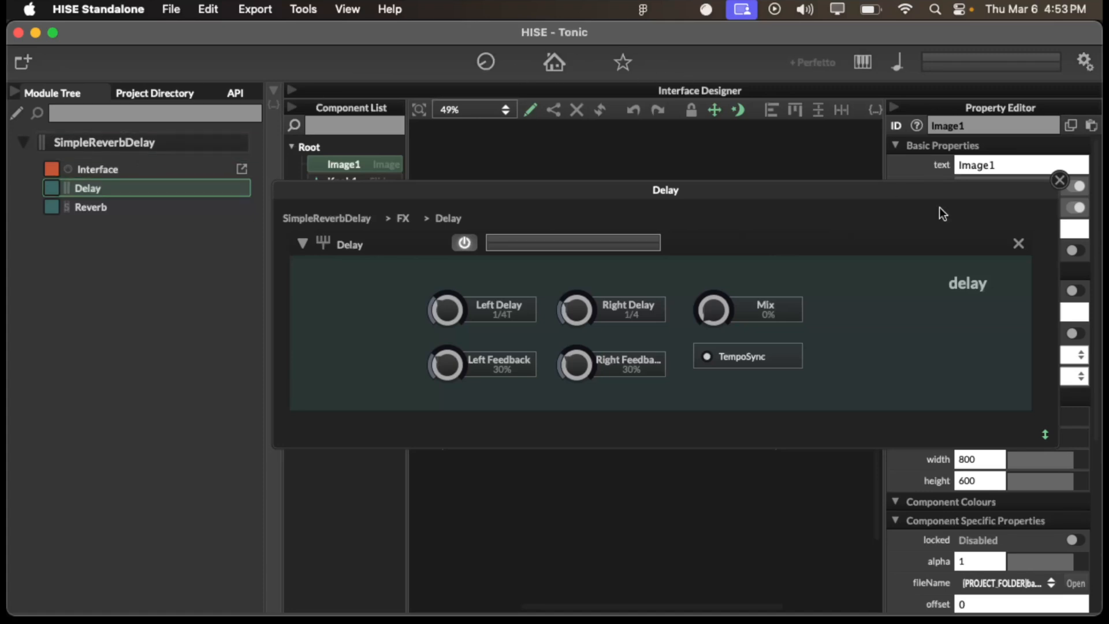
{"action": "left_click", "coordinate": [1060, 180]}
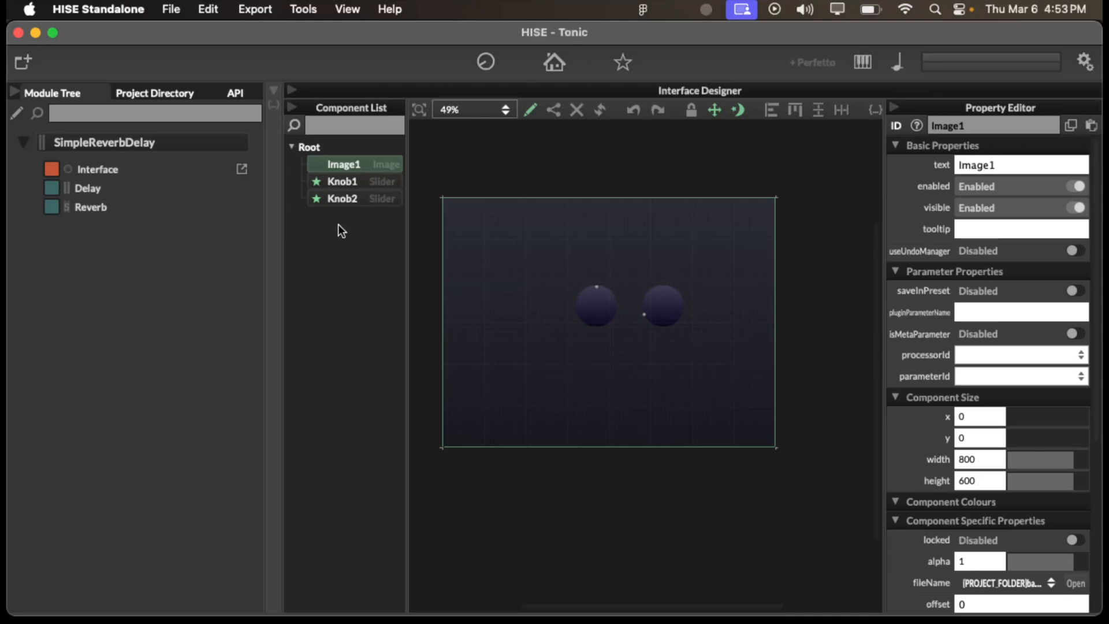
- Switch to Visual Studio Code and open a terminal for the tonic-website project
{"action": "key", "text": "ctrl+Up"}
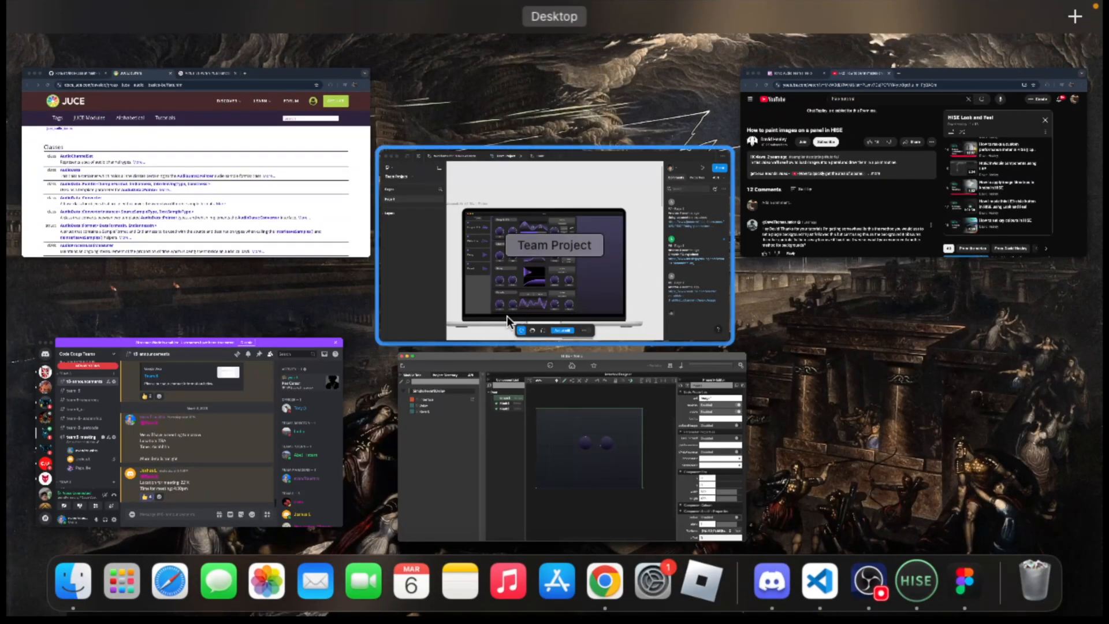
{"action": "left_click", "coordinate": [820, 581]}
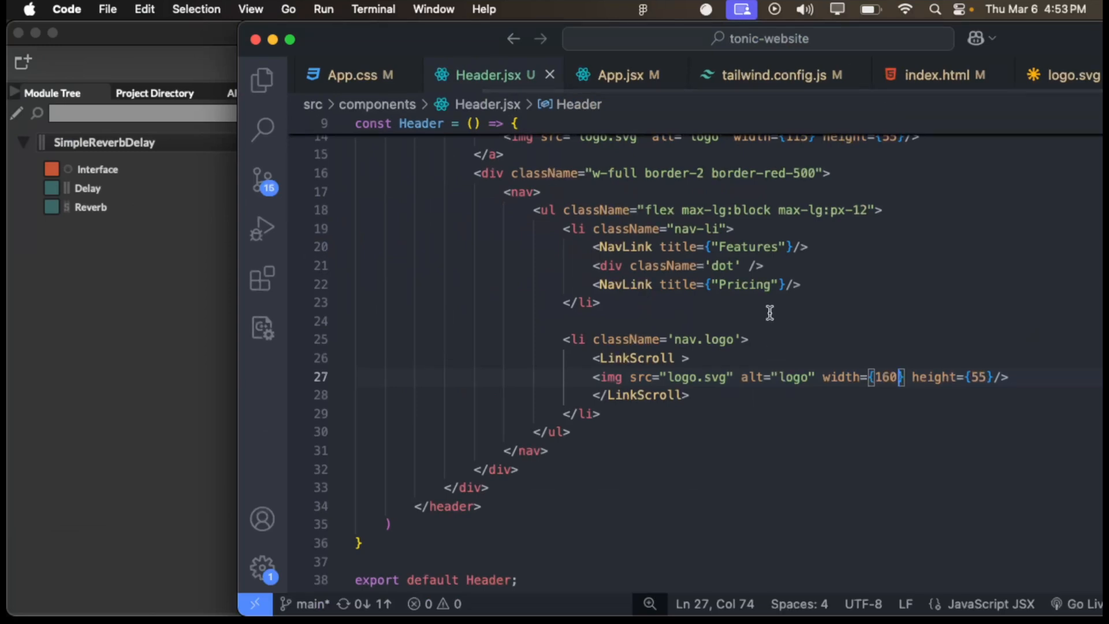
{"action": "double_click", "coordinate": [434, 29]}
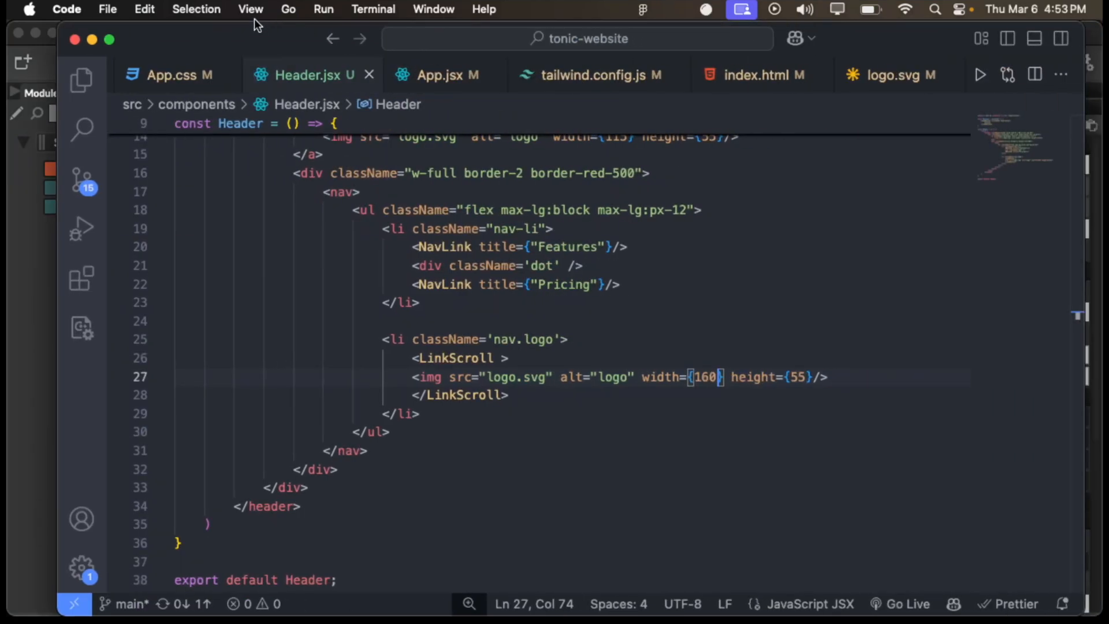
{"action": "left_click", "coordinate": [1035, 39]}
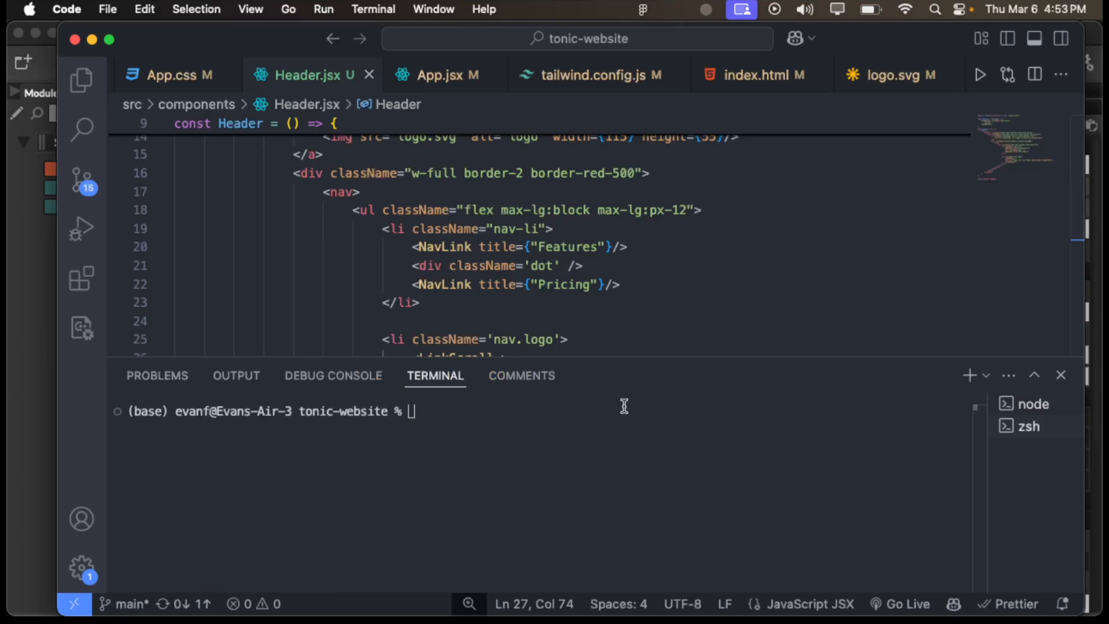
- Start the site's development server with npm run dev and switch to Chrome to view it at localhost:5174
{"action": "type", "text": "npm run dev"}
{"action": "key", "text": "Return"}
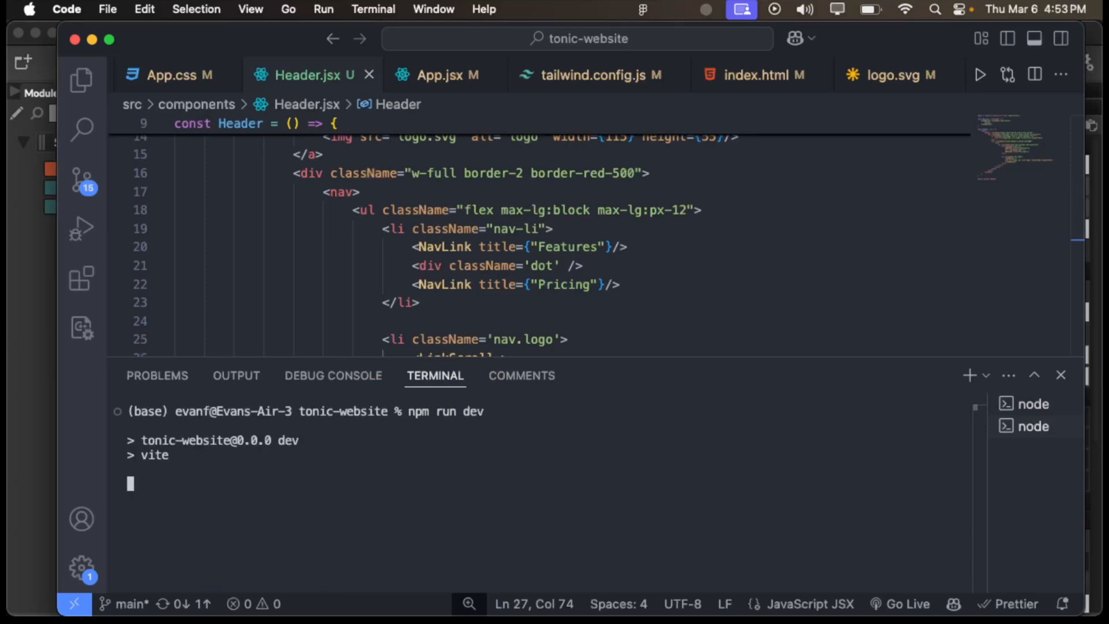
{"action": "key", "text": "super+Tab"}
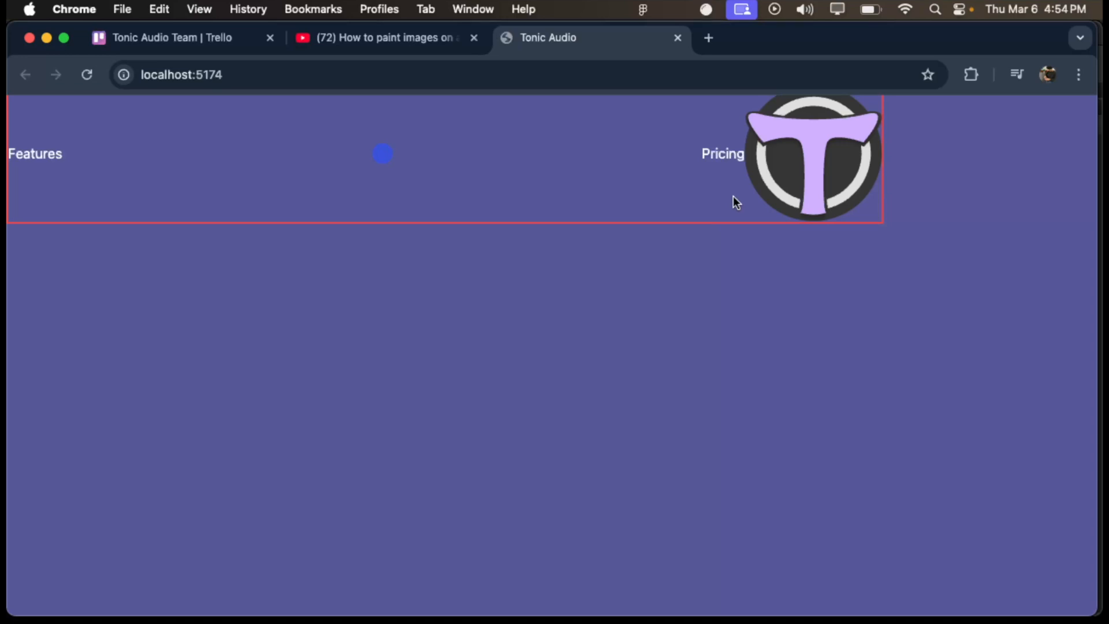
- Narrow the browser window to show the site's header at a smaller width, and close the Tonic Audio page
{"action": "left_click_drag", "start_coordinate": [1096, 224], "coordinate": [441, 244]}
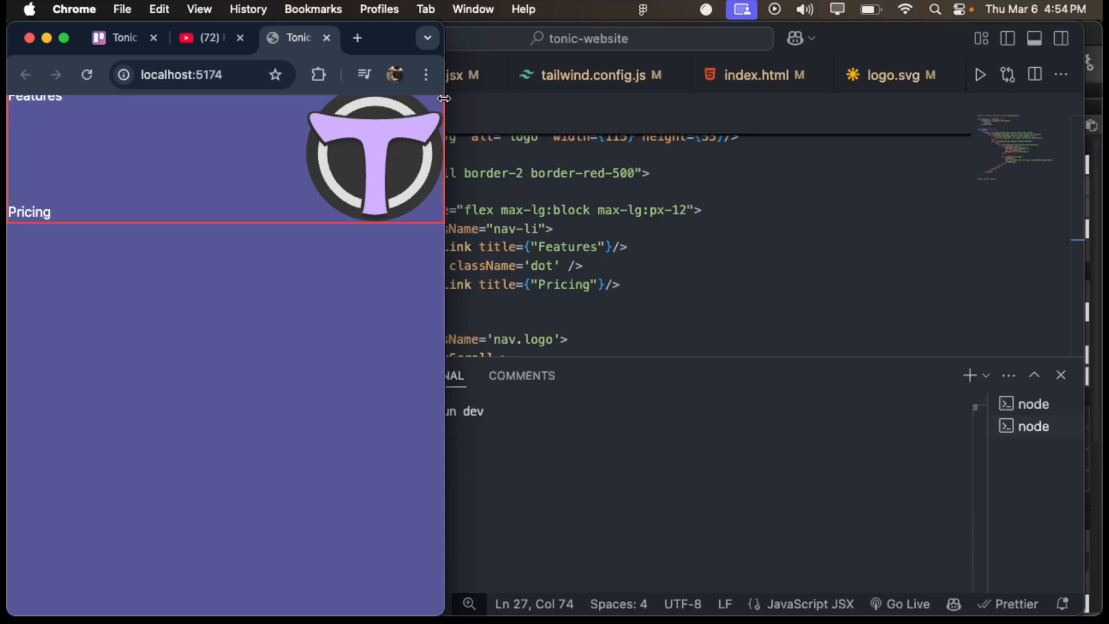
{"action": "left_click", "coordinate": [327, 39]}
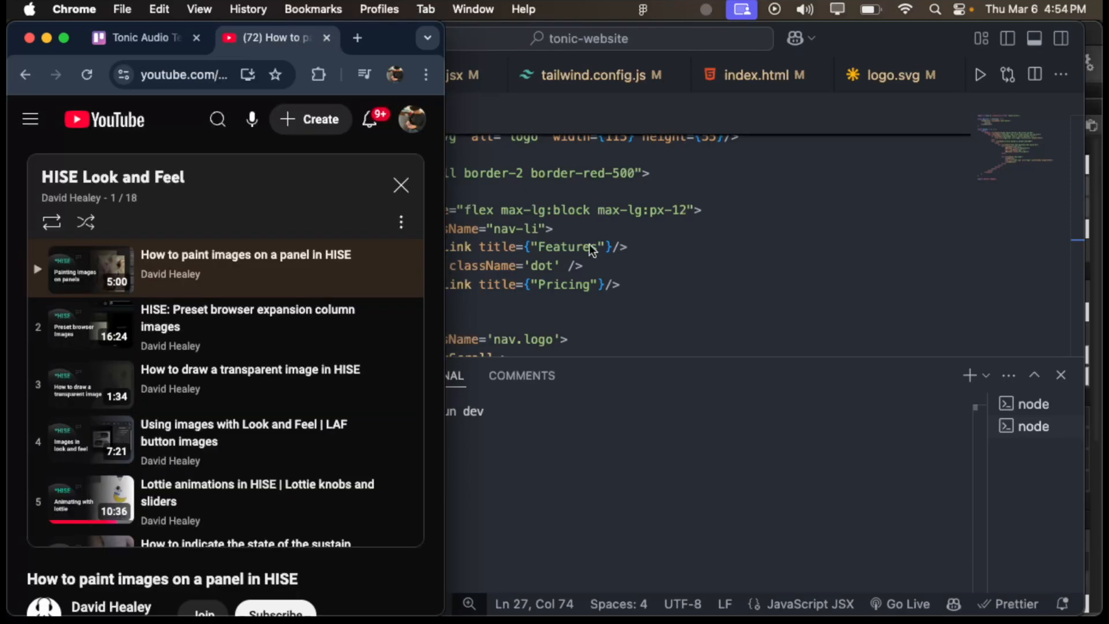
- Switch to Visual Studio Code, close the terminal area and show the tonic-website project's files in the explorer
{"action": "left_click", "coordinate": [516, 375]}
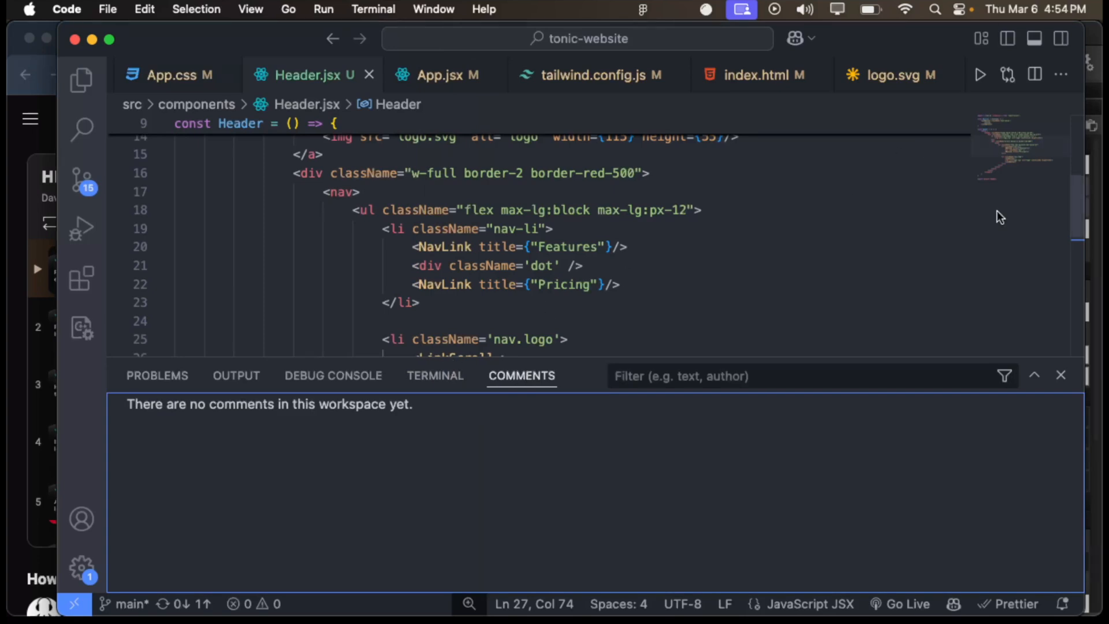
{"action": "left_click", "coordinate": [1062, 375]}
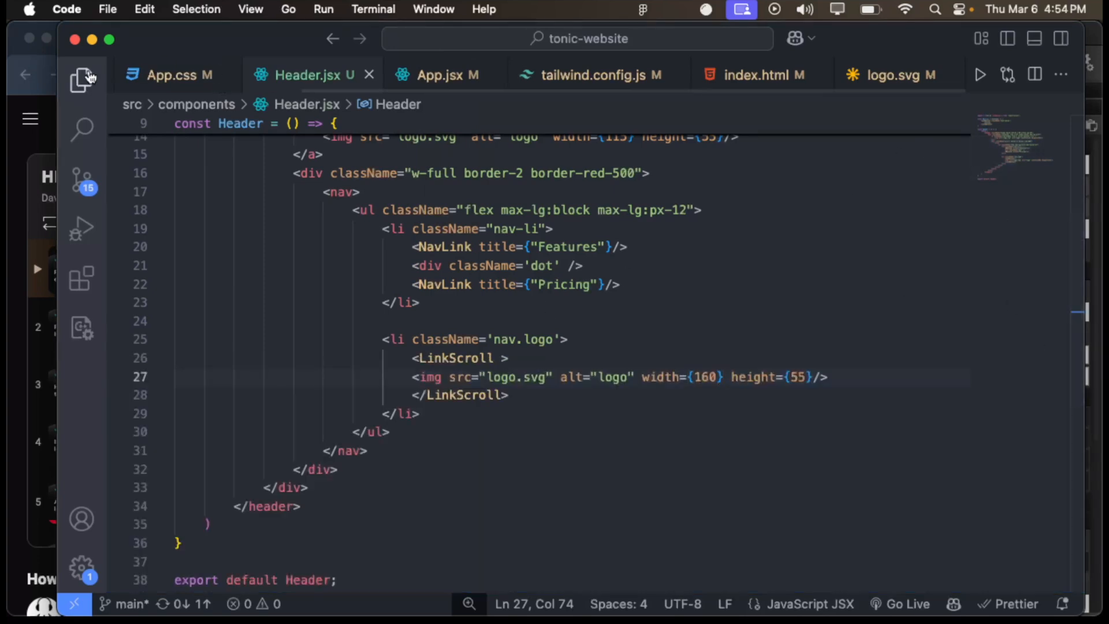
{"action": "left_click", "coordinate": [81, 80]}
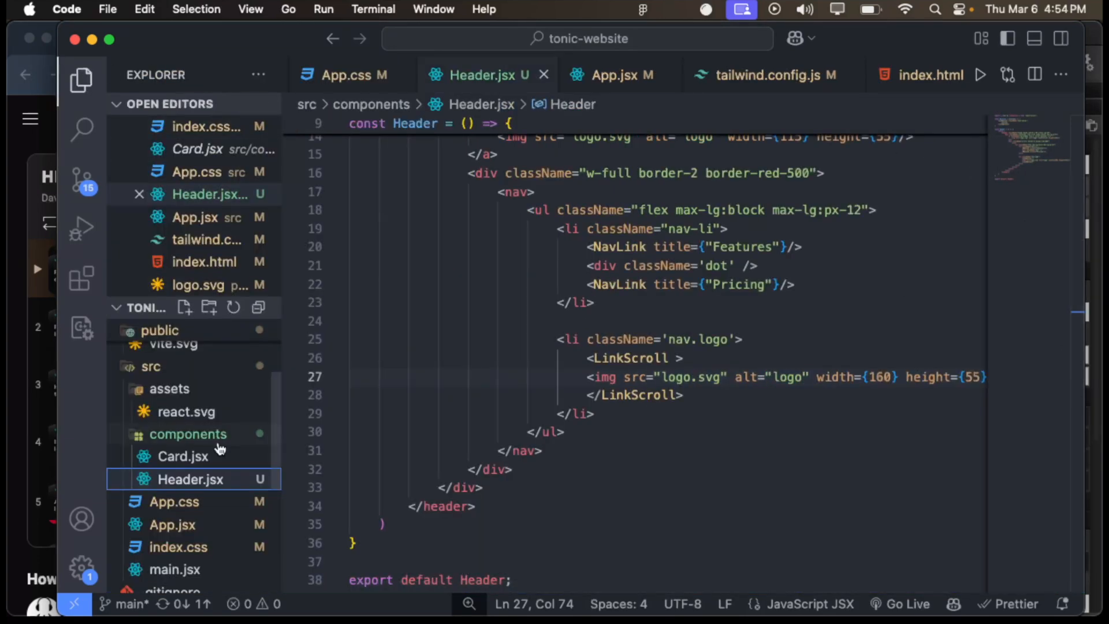
{"action": "scroll", "coordinate": [219, 440], "scroll_direction": "down", "scroll_amount": 4}
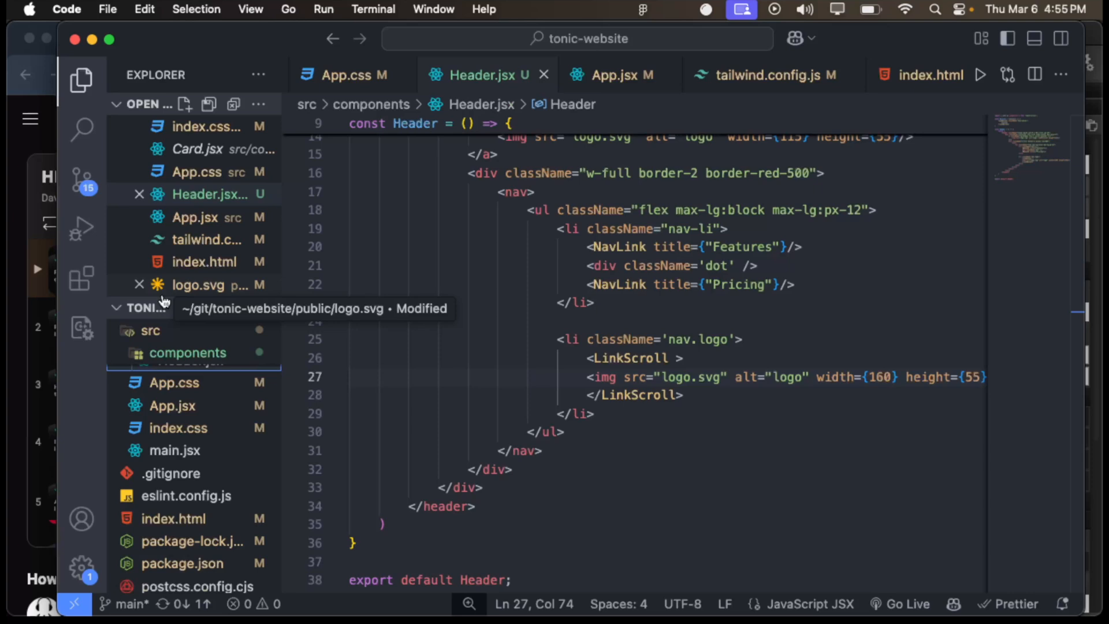
- Switch to HISE and view the plugin interface with its background image and two knobs
{"action": "key", "text": "ctrl+Up"}
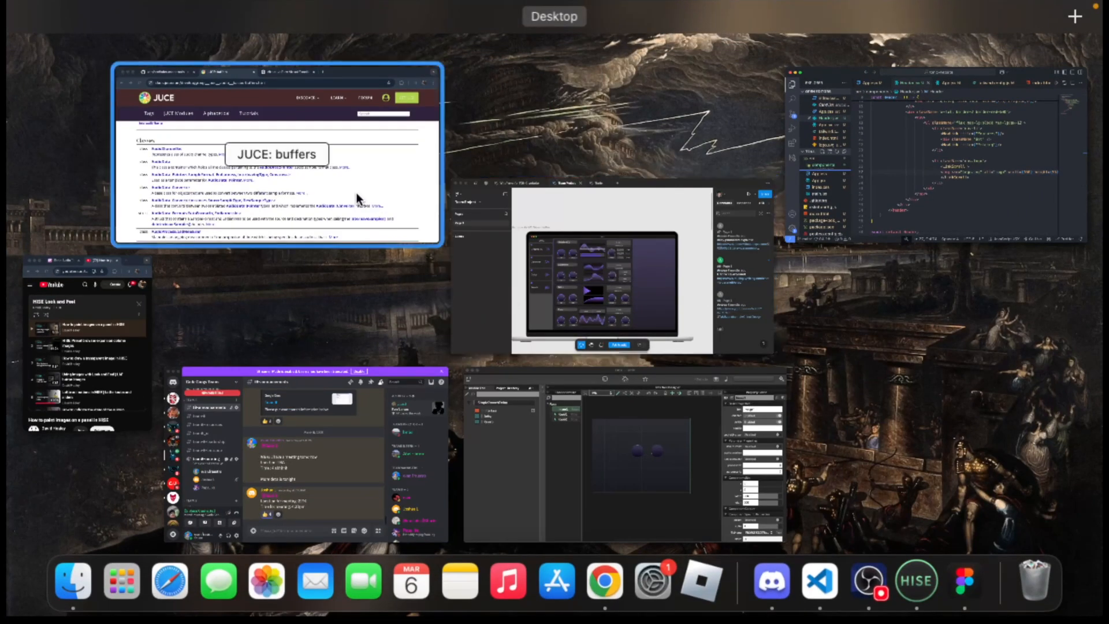
{"action": "left_click", "coordinate": [531, 436]}
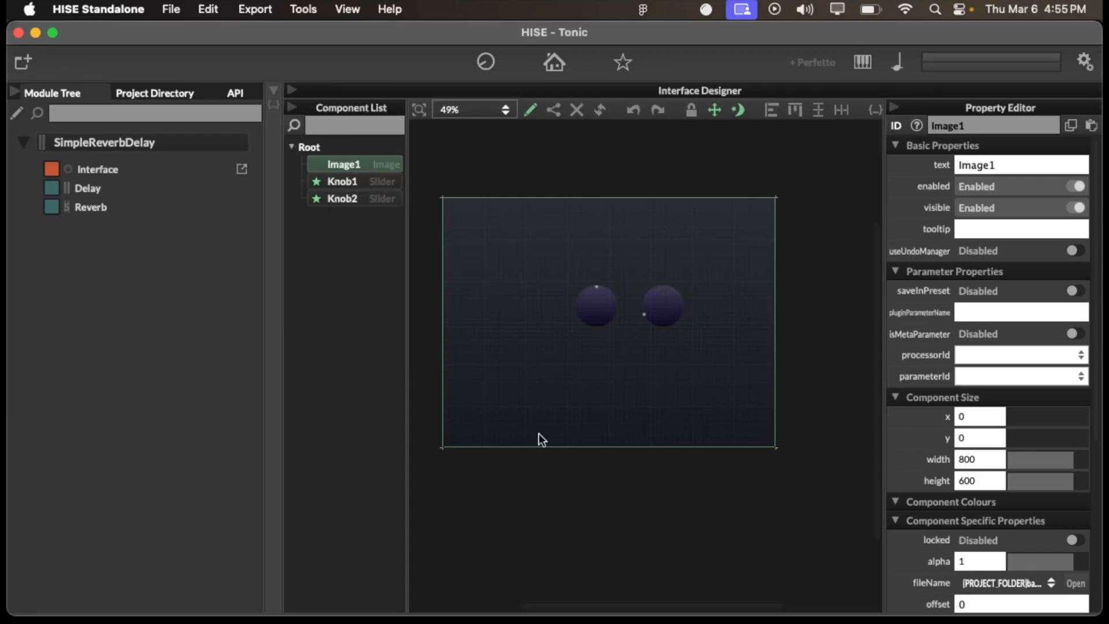
- Switch to Figma and view the website design on Page 1 of the Wireframe for TONIC website file
{"action": "key", "text": "ctrl+Up"}
{"action": "left_click", "coordinate": [518, 315]}
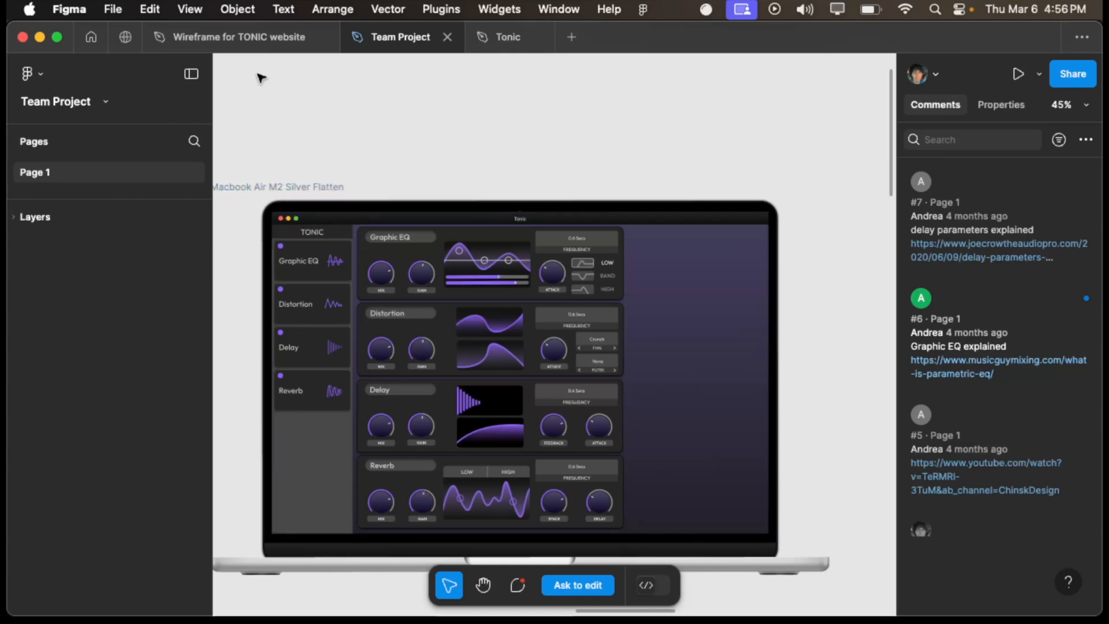
{"action": "left_click", "coordinate": [260, 39]}
{"action": "key", "text": "shift+1"}
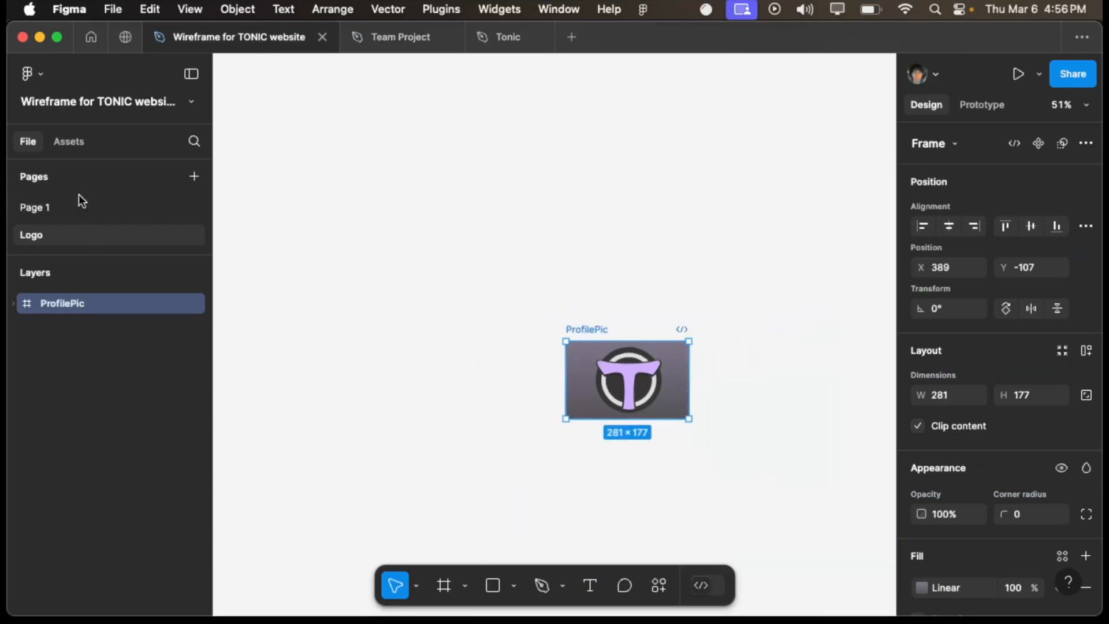
{"action": "left_click", "coordinate": [83, 205]}
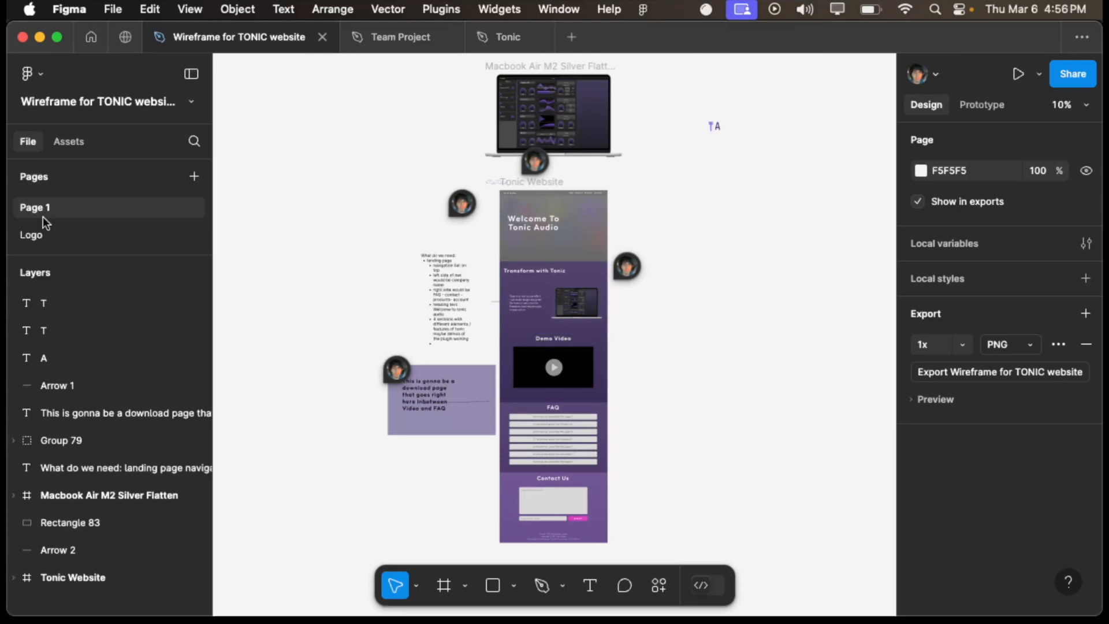
- Open the Logo page of the wireframe file and examine the logo in the ProfilePic frame up close
{"action": "left_click", "coordinate": [69, 238]}
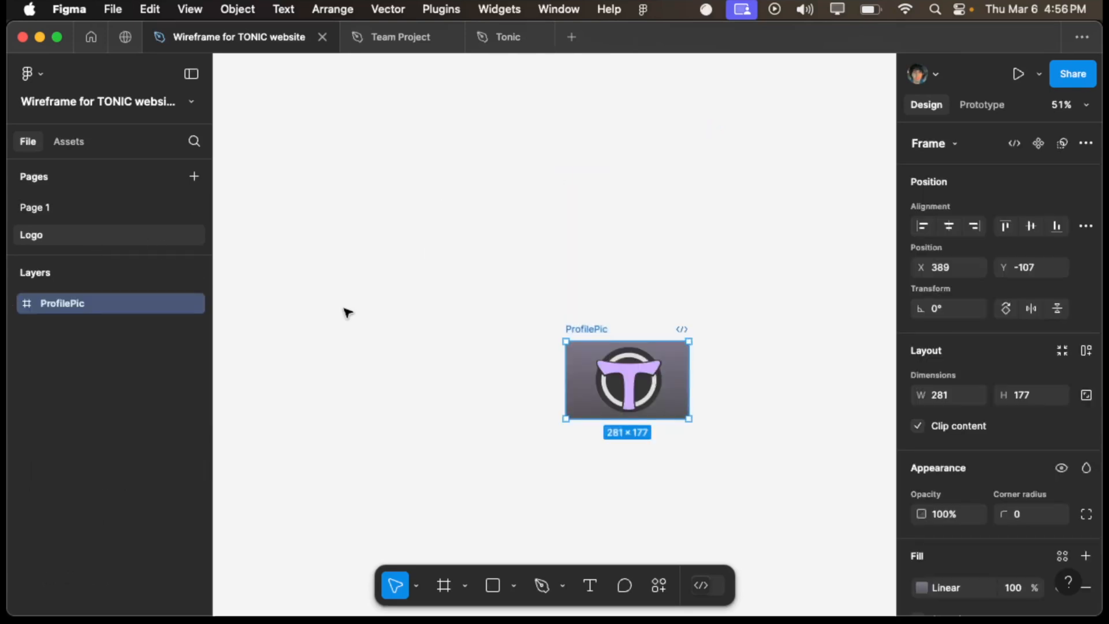
{"action": "key", "text": "ctrl+Up"}
{"action": "left_click", "coordinate": [550, 389]}
{"action": "scroll", "coordinate": [549, 387], "scroll_direction": "up", "scroll_amount": 5}
{"action": "scroll", "coordinate": [552, 387], "scroll_direction": "right", "scroll_amount": 5}
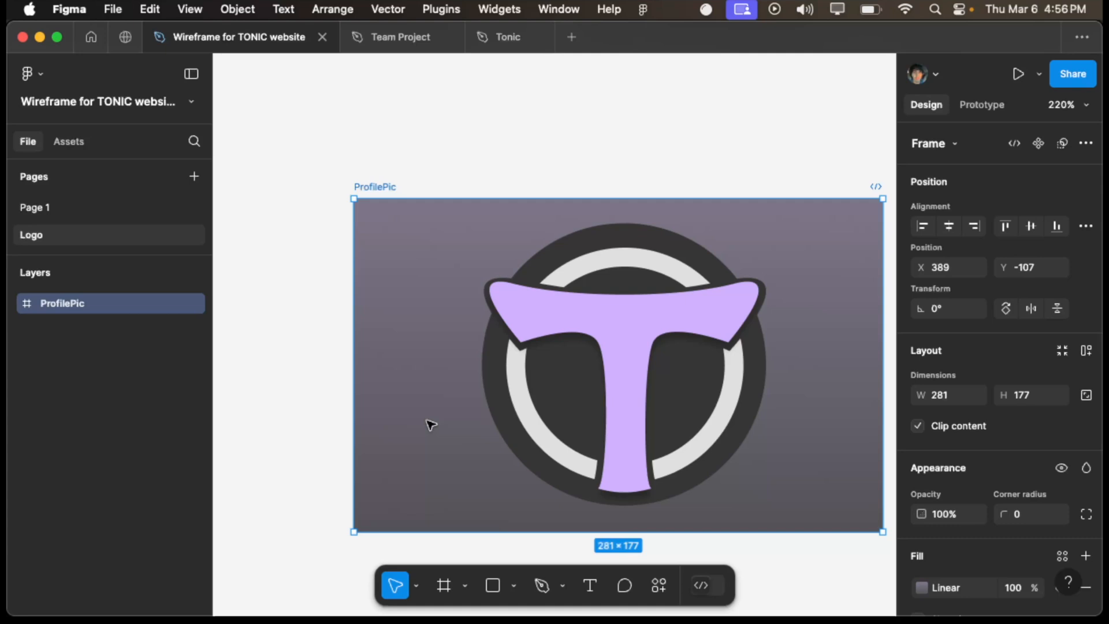
{"action": "scroll", "coordinate": [431, 425], "scroll_direction": "right", "scroll_amount": 3}
{"action": "scroll", "coordinate": [431, 425], "scroll_direction": "down", "scroll_amount": 1}
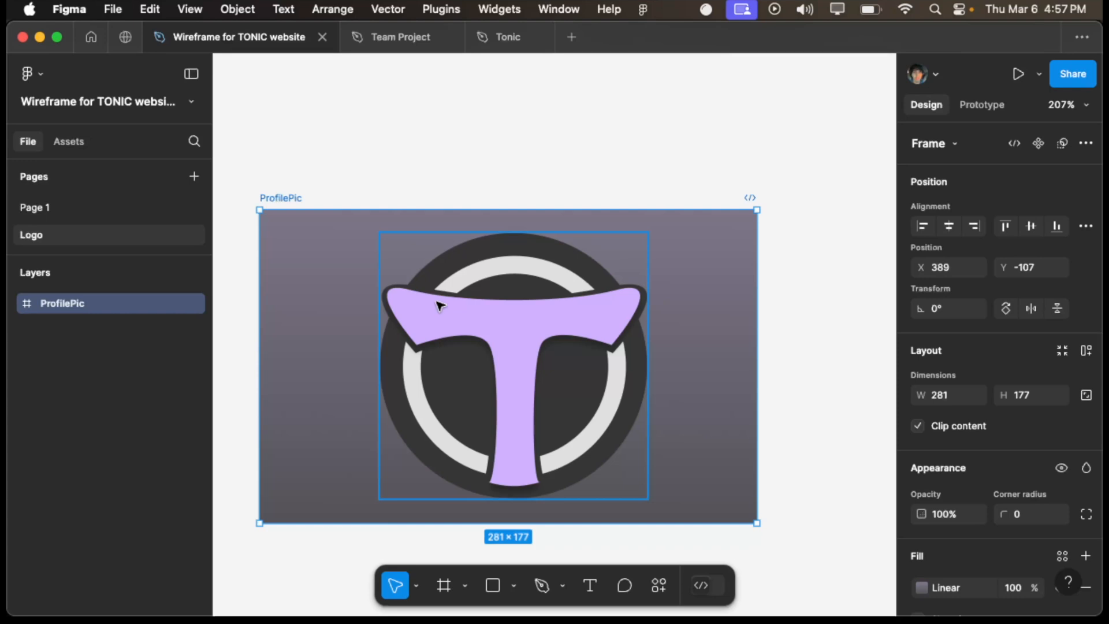
- Switch to HISE, collapse the Module Tree and Property Editor, and examine the two knobs on the interface canvas
{"action": "key", "text": "ctrl+Up"}
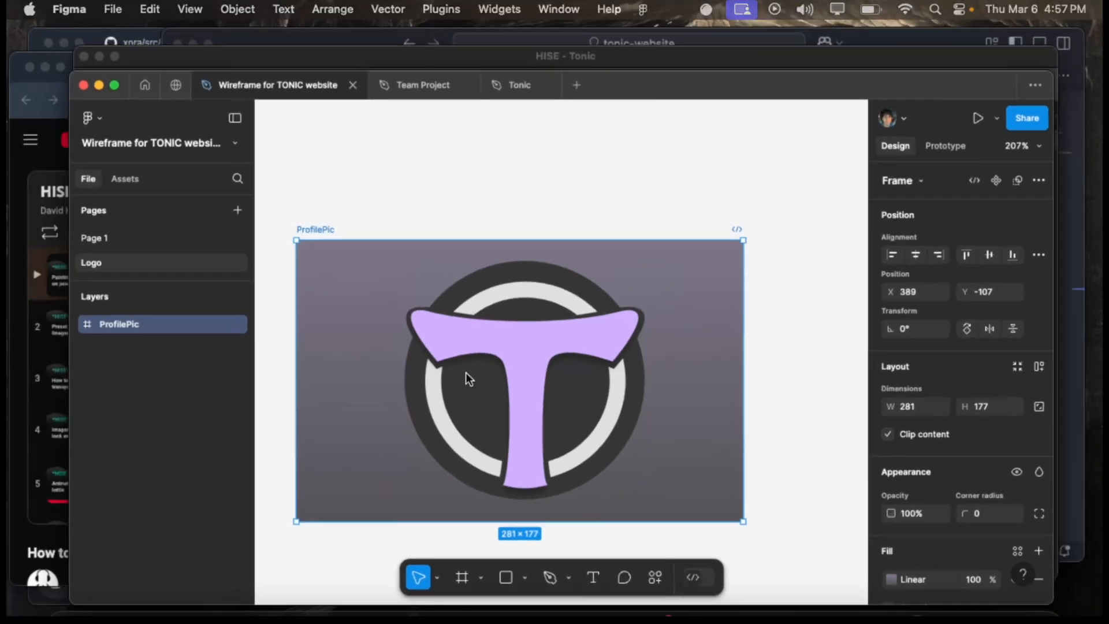
{"action": "key", "text": "ctrl+Up"}
{"action": "key", "text": "ctrl+Up"}
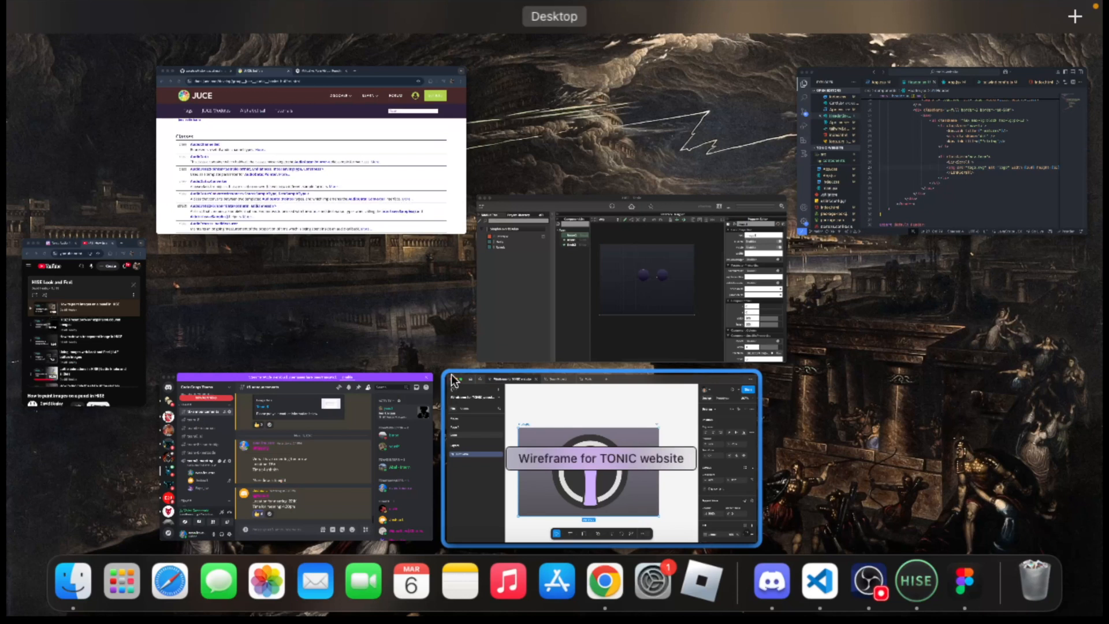
{"action": "left_click", "coordinate": [587, 322]}
{"action": "scroll", "coordinate": [542, 408], "scroll_direction": "down", "scroll_amount": 2}
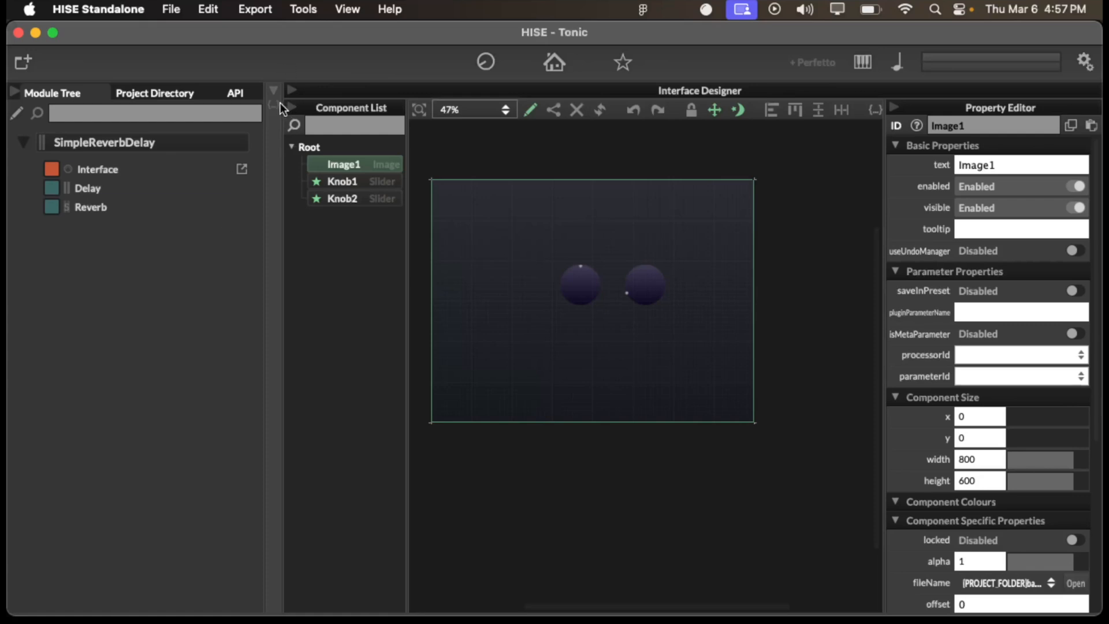
{"action": "left_click", "coordinate": [14, 93]}
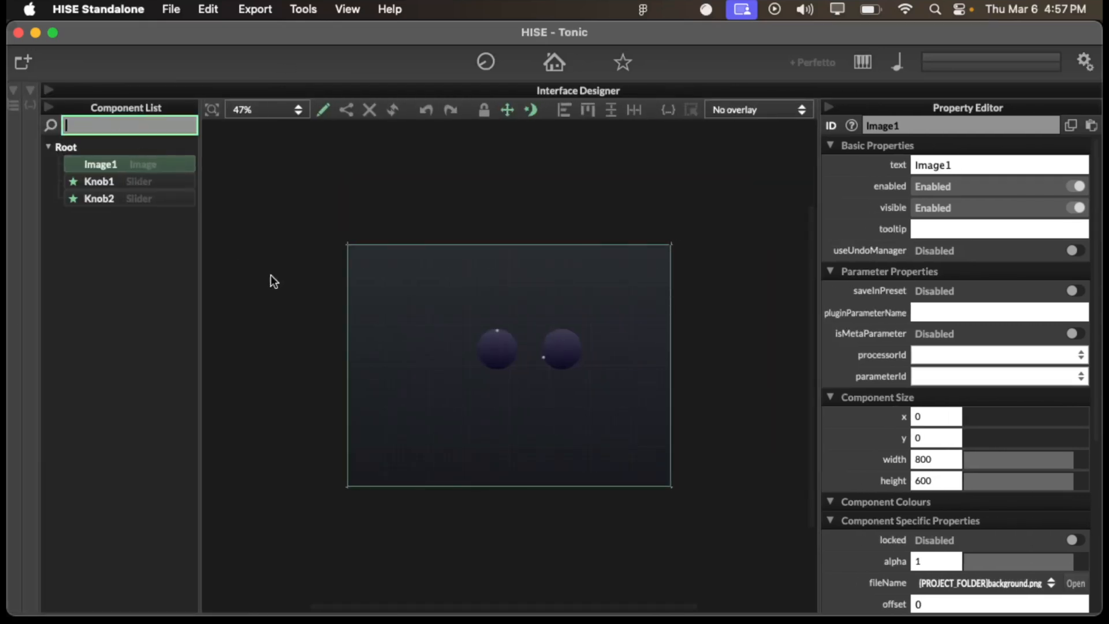
{"action": "left_click", "coordinate": [824, 99]}
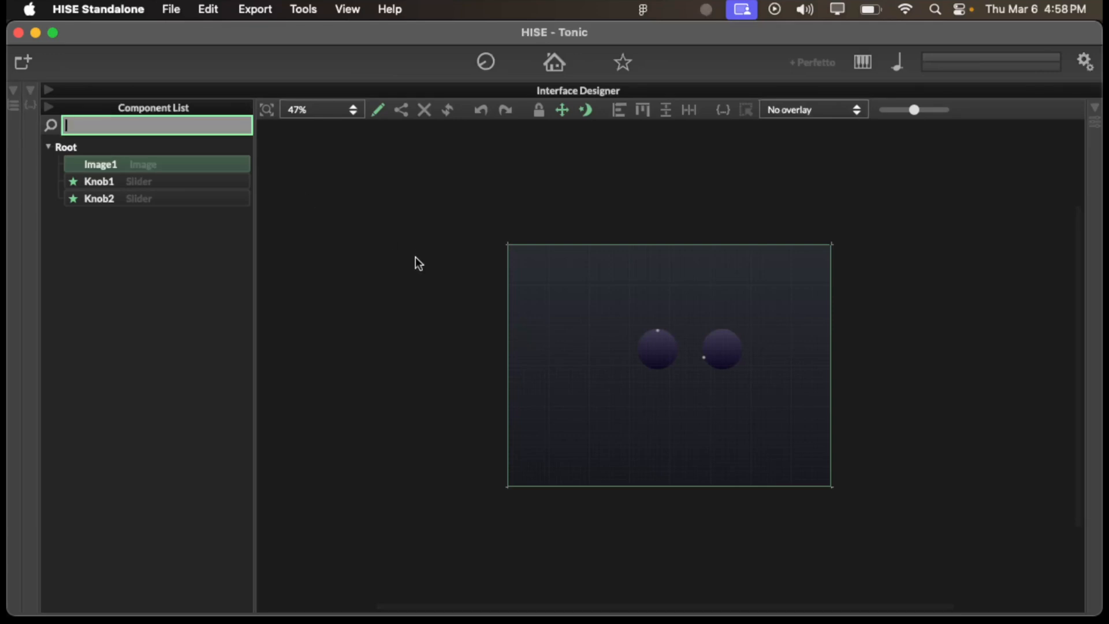
{"action": "scroll", "coordinate": [535, 260], "scroll_direction": "up", "scroll_amount": 5}
{"action": "scroll", "coordinate": [535, 260], "scroll_direction": "down", "scroll_amount": 2}
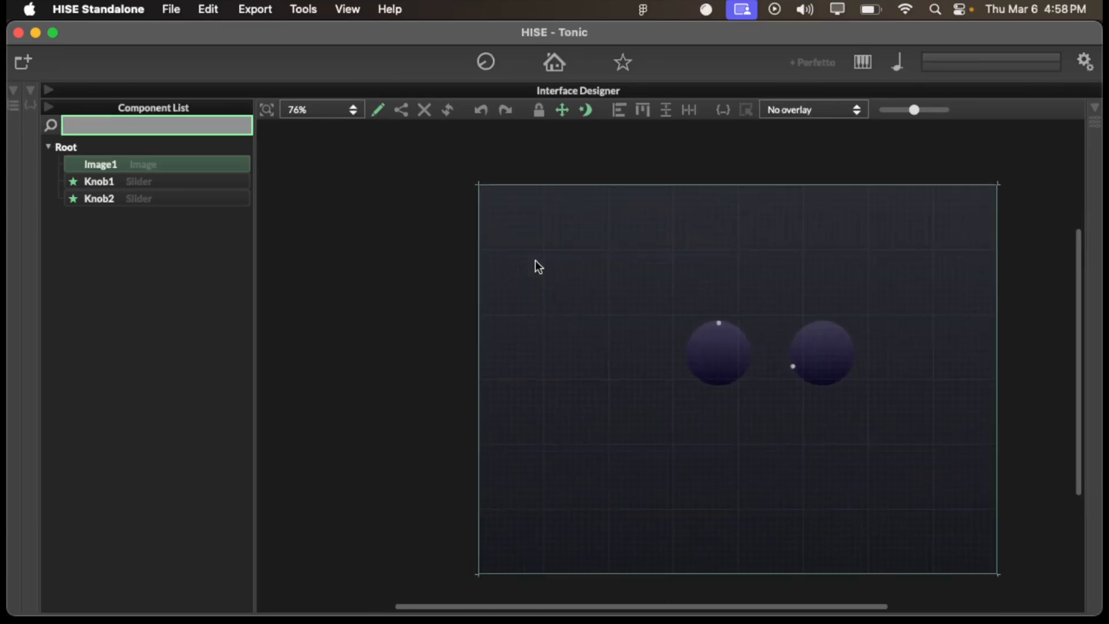
{"action": "scroll", "coordinate": [535, 260], "scroll_direction": "right", "scroll_amount": 5}
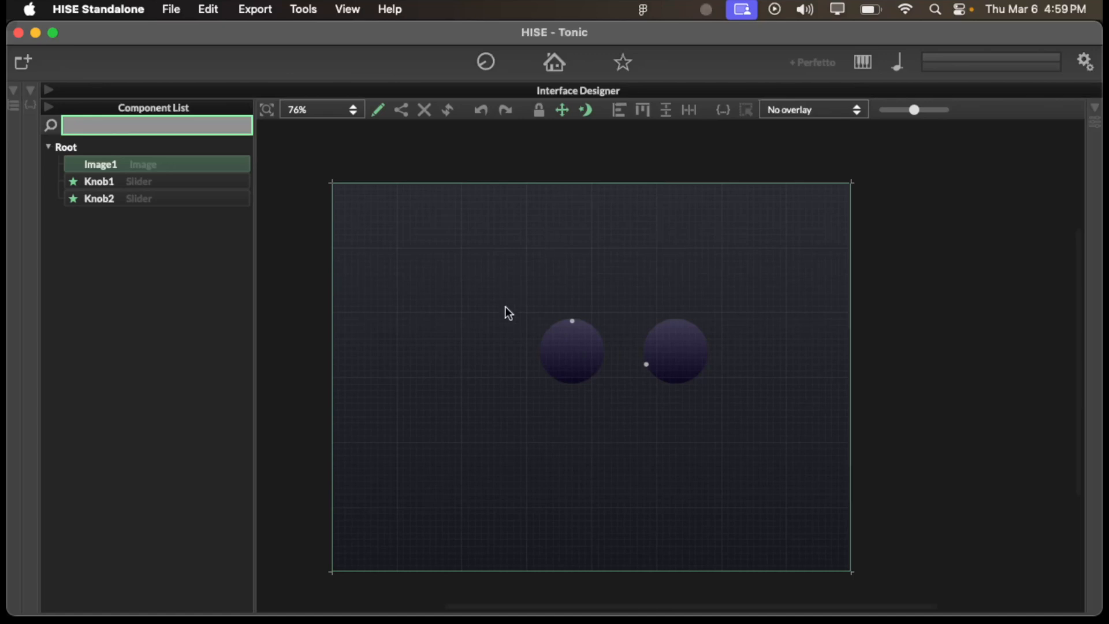
- Switch to Chrome to view the JUCE buffers documentation, and return to the TONIC website wireframe in Figma
{"action": "key", "text": "ctrl+Up"}
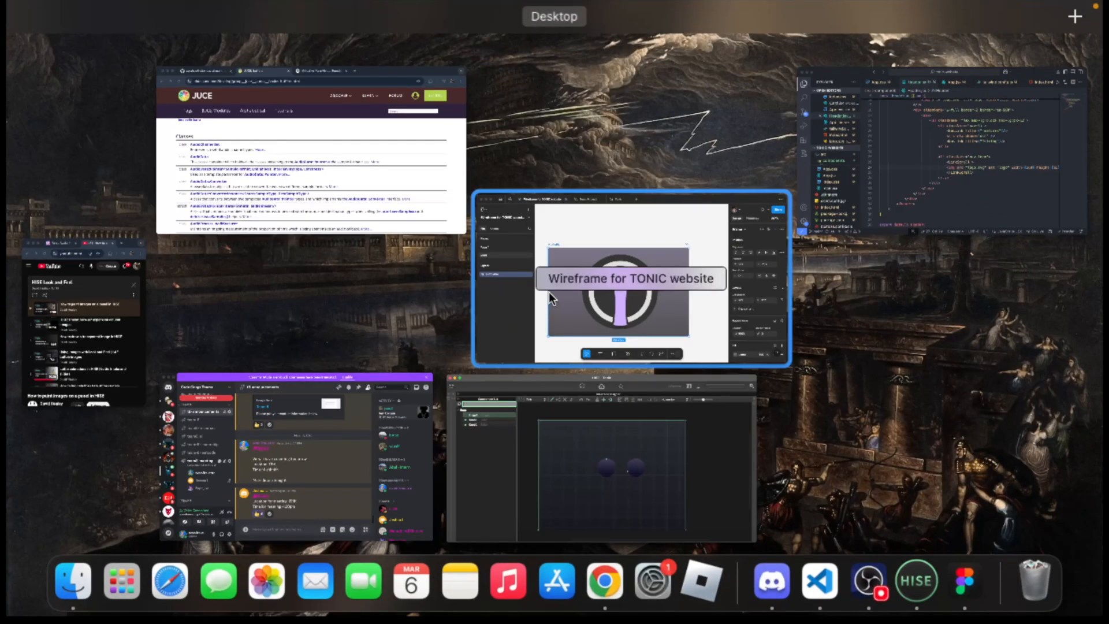
{"action": "left_click", "coordinate": [424, 196]}
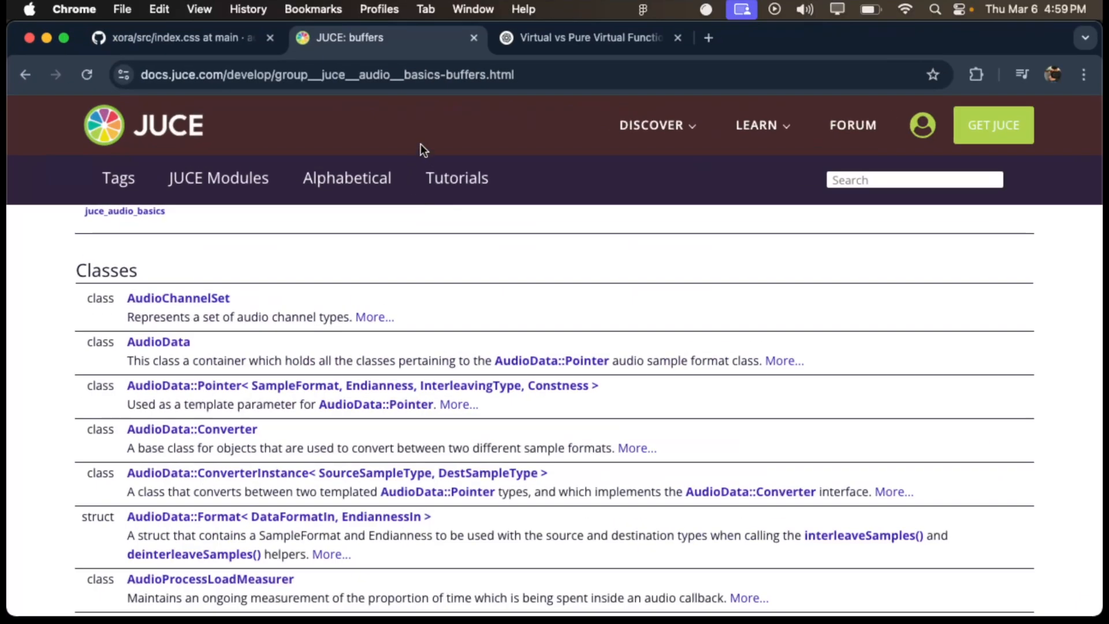
{"action": "key", "text": "ctrl+Up"}
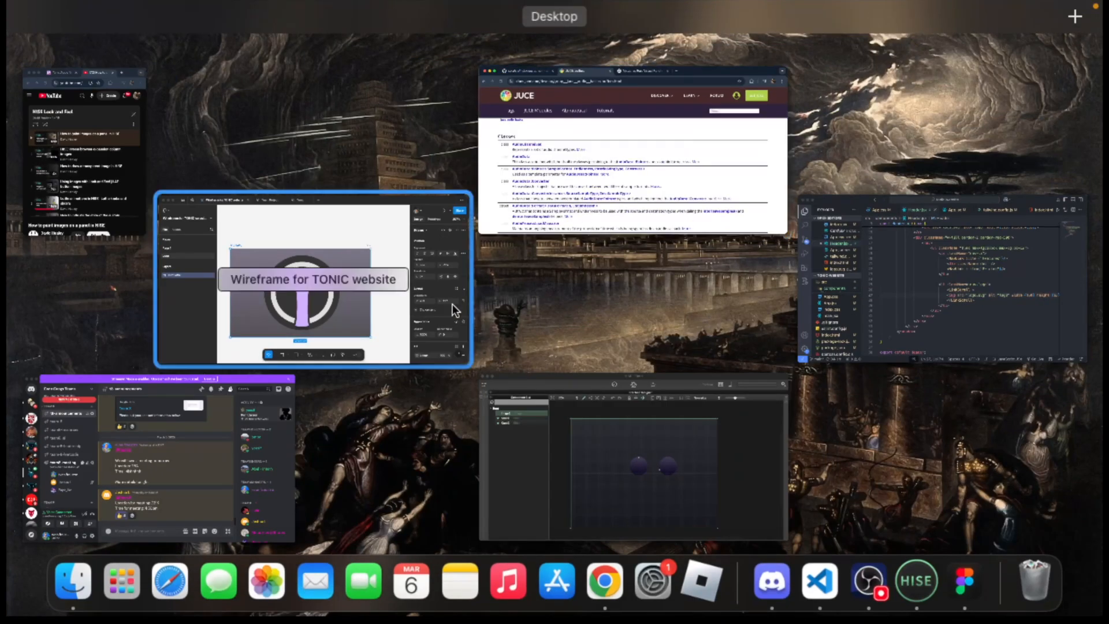
{"action": "left_click", "coordinate": [406, 331]}
{"action": "key", "text": "ctrl+Up"}
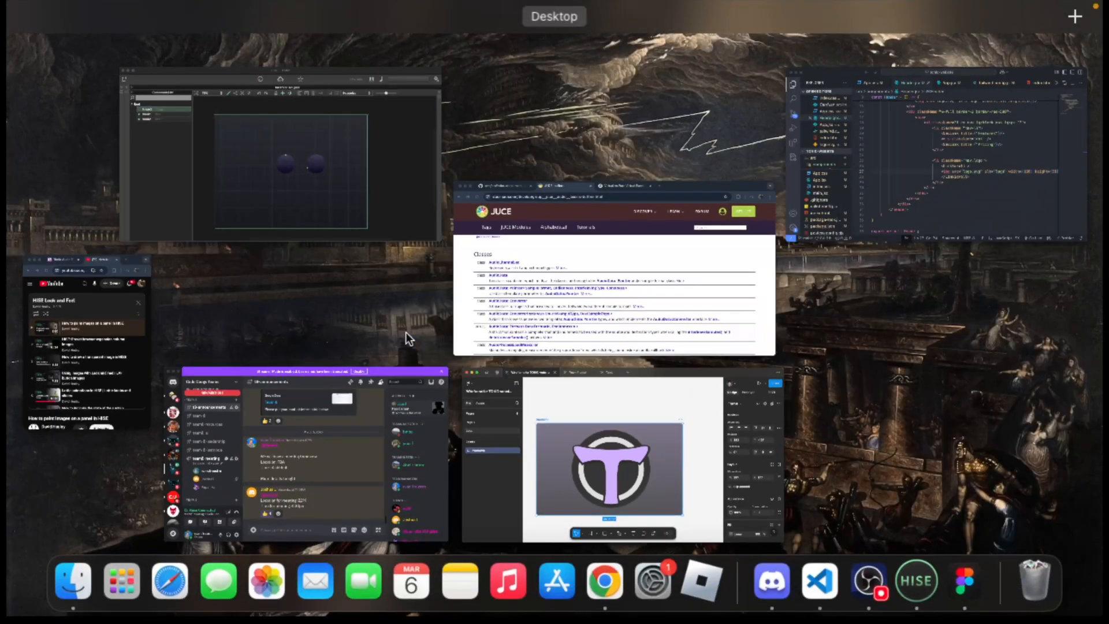